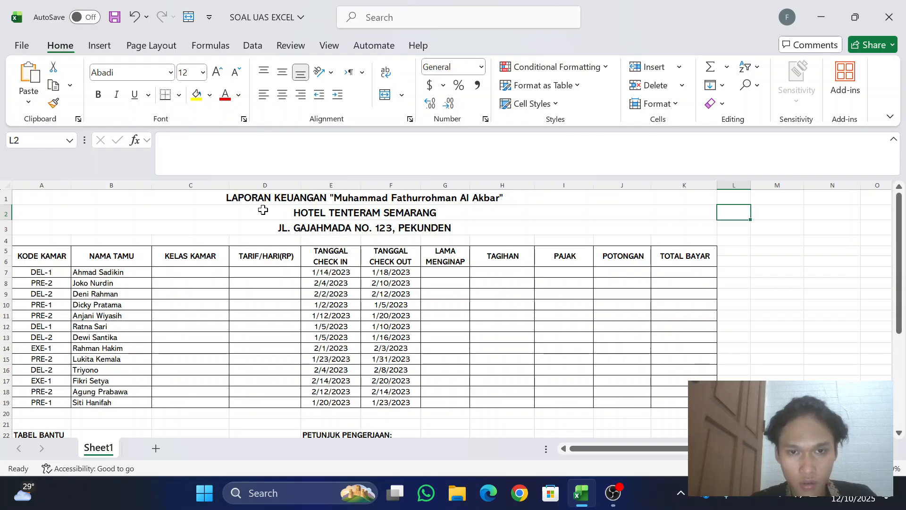
# Examine the hotel report's title and its unfilled columns from KELAS KAMAR to TOTAL BAYAR
pyautogui.click(279, 228)
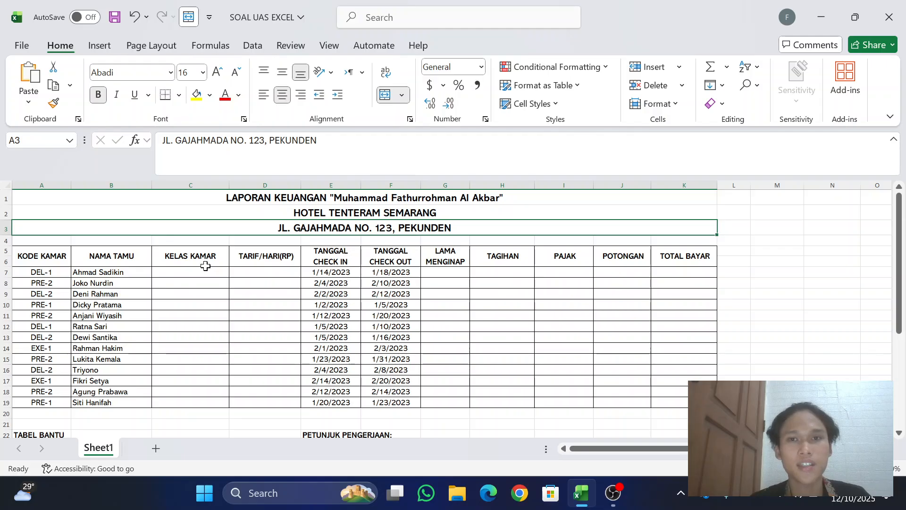
pyautogui.click(196, 279)
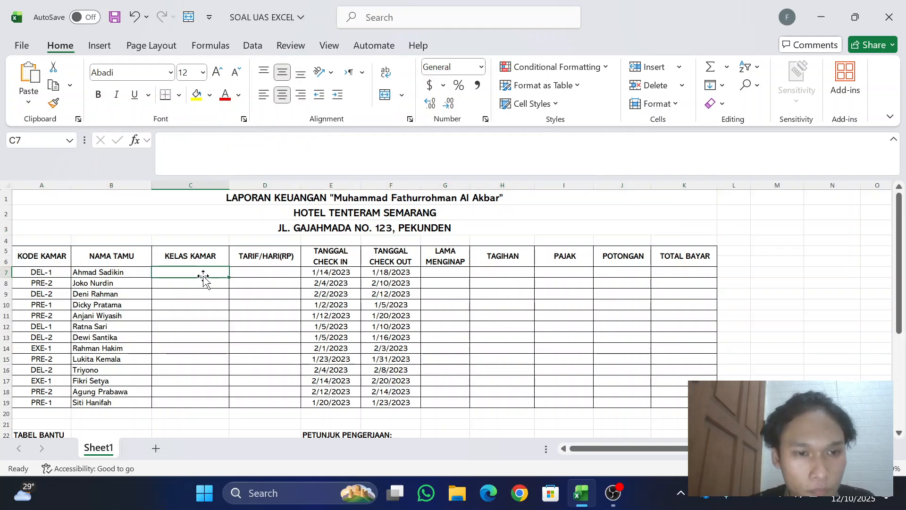
pyautogui.click(208, 257)
pyautogui.click(244, 281)
pyautogui.click(255, 270)
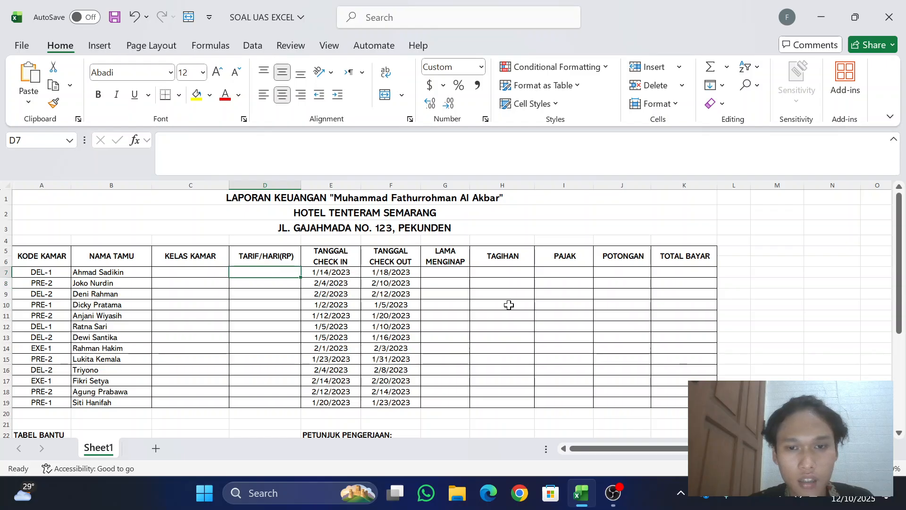
pyautogui.click(501, 273)
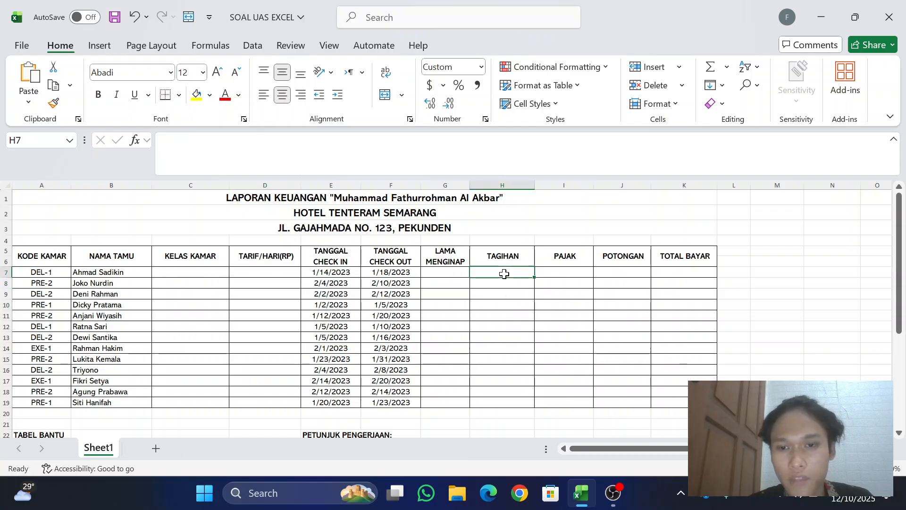
pyautogui.click(568, 272)
pyautogui.click(614, 273)
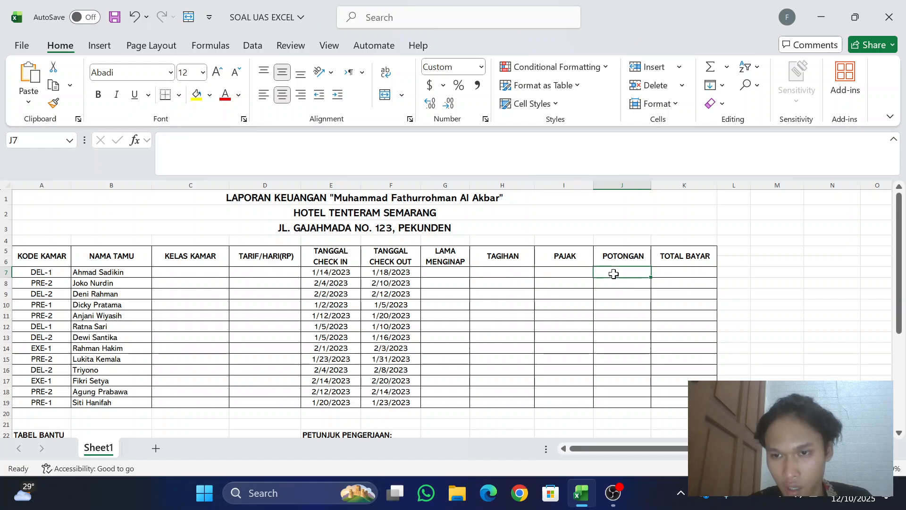
pyautogui.click(671, 275)
pyautogui.scroll(-4, 358, 279)
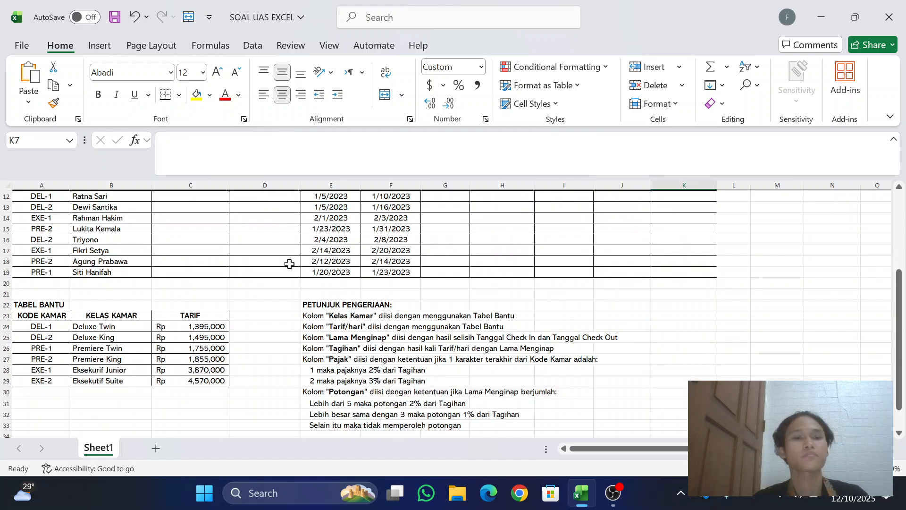
# Read the PETUNJUK PENGERJAAN instruction for the Kelas Kamar column and examine the TABEL BANTU lookup table
pyautogui.scroll(3, 237, 241)
pyautogui.click(208, 226)
pyautogui.click(210, 240)
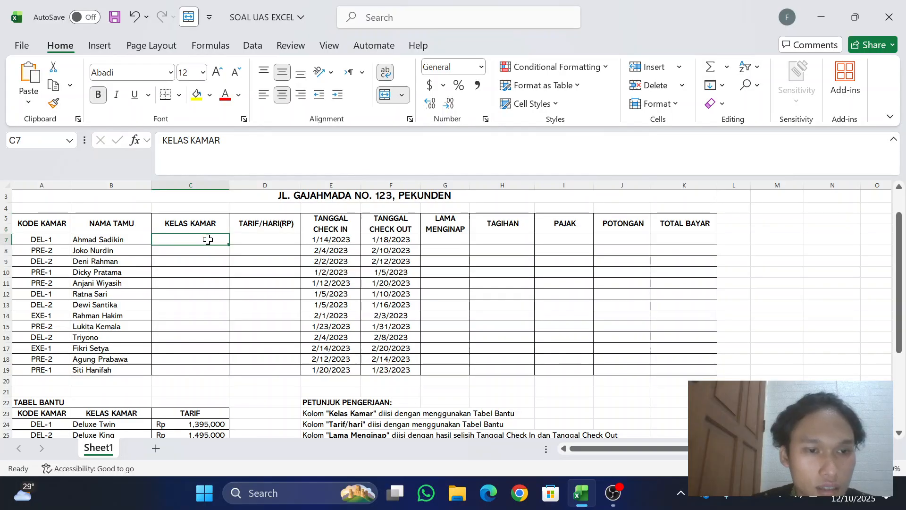
pyautogui.scroll(-4, 270, 309)
pyautogui.click(322, 270)
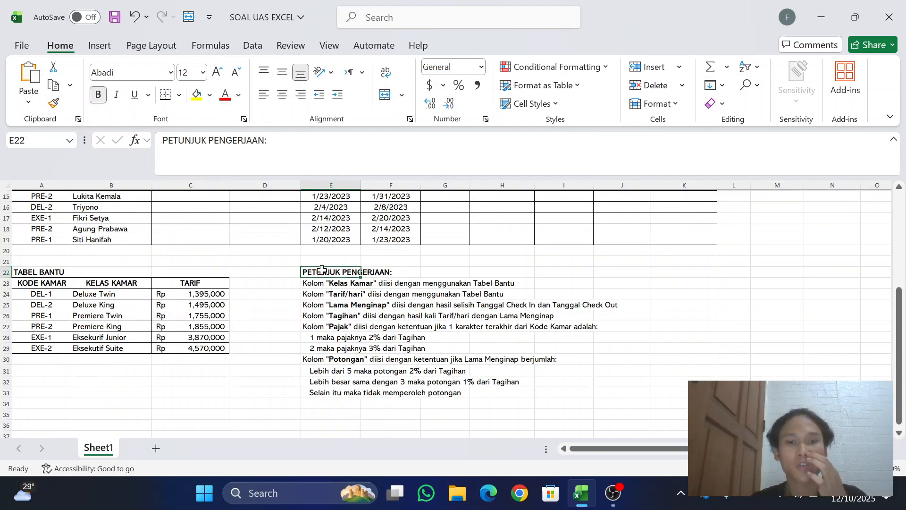
pyautogui.click(312, 283)
pyautogui.press('F2')
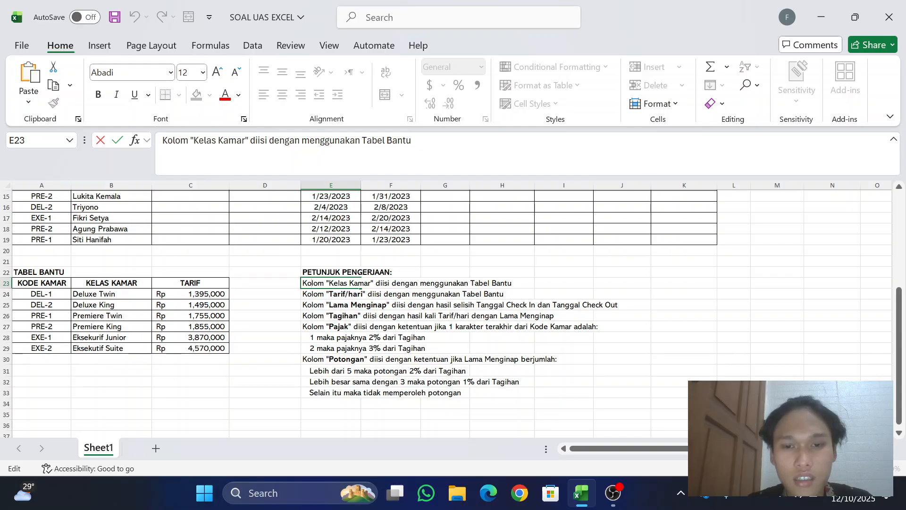
pyautogui.moveTo(52, 283); pyautogui.dragTo(198, 359)
pyautogui.scroll(1, 200, 331)
pyautogui.scroll(4, 199, 309)
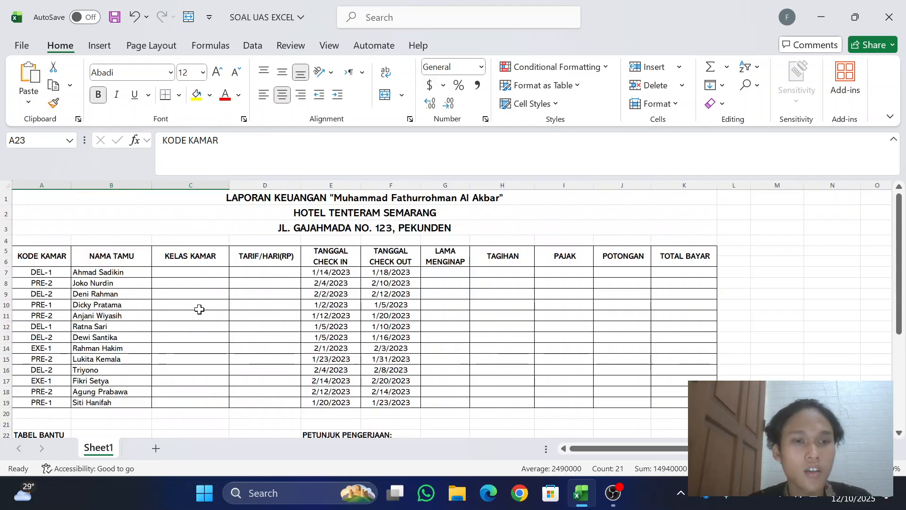
# Begin a VLOOKUP formula in cell C7 of the KELAS KAMAR column with room code A7 as the lookup value
pyautogui.click(197, 276)
pyautogui.scroll(-2, 255, 306)
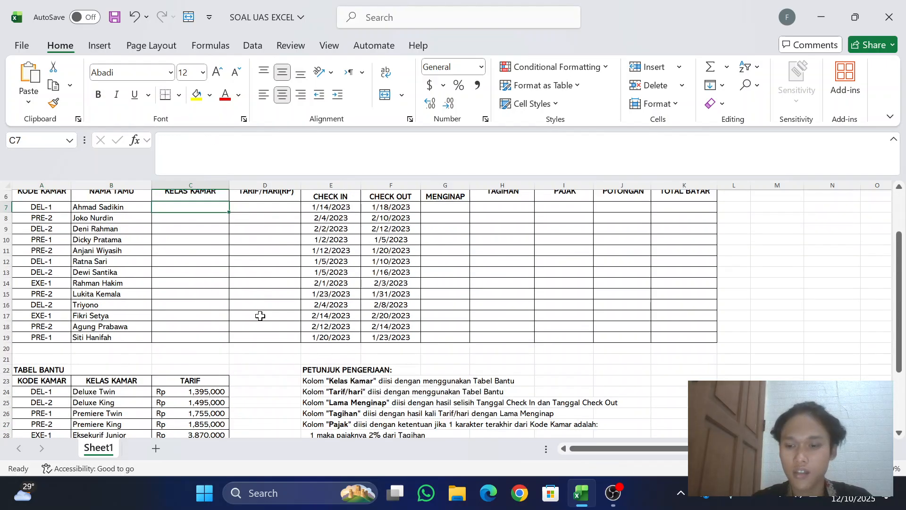
pyautogui.write('=')
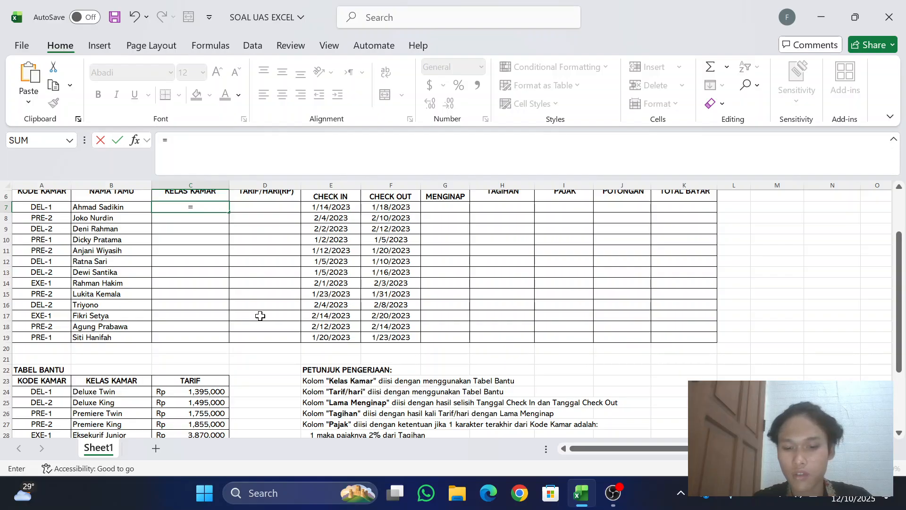
pyautogui.write('VLOOKUP')
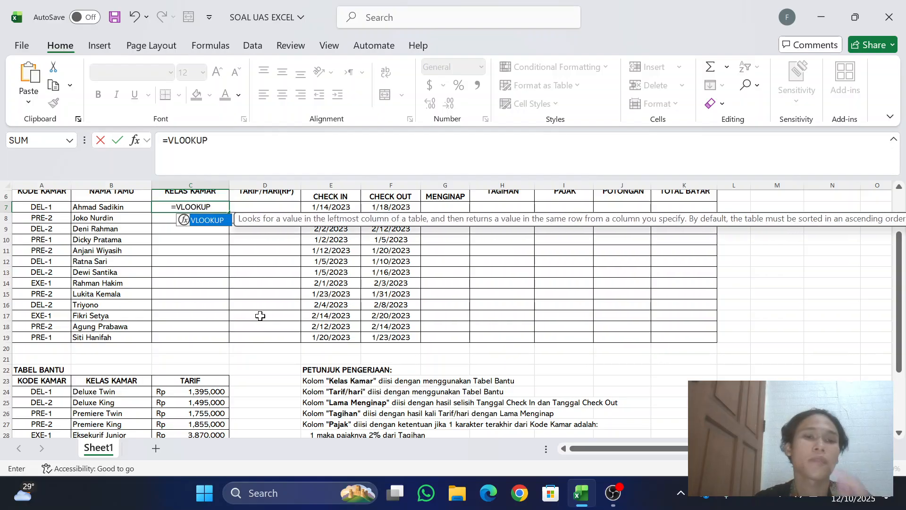
pyautogui.write('(')
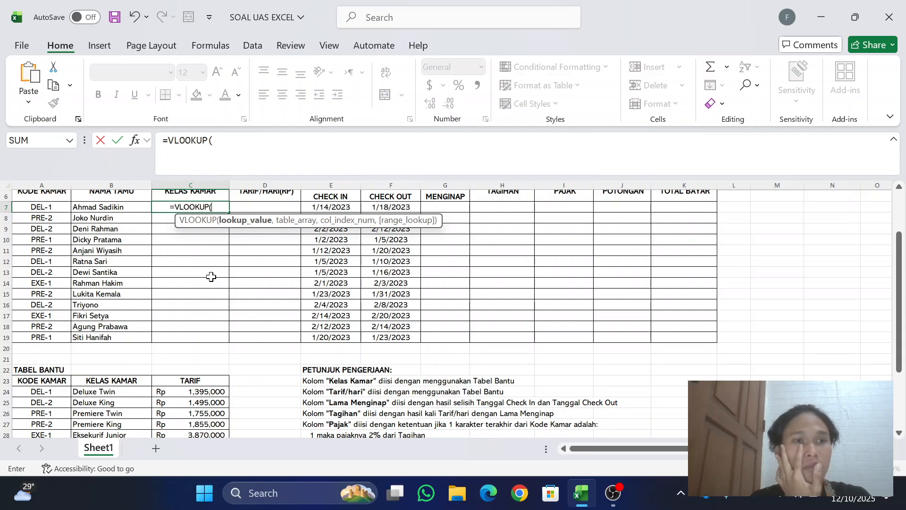
pyautogui.scroll(-3, 211, 277)
pyautogui.scroll(-2, 211, 276)
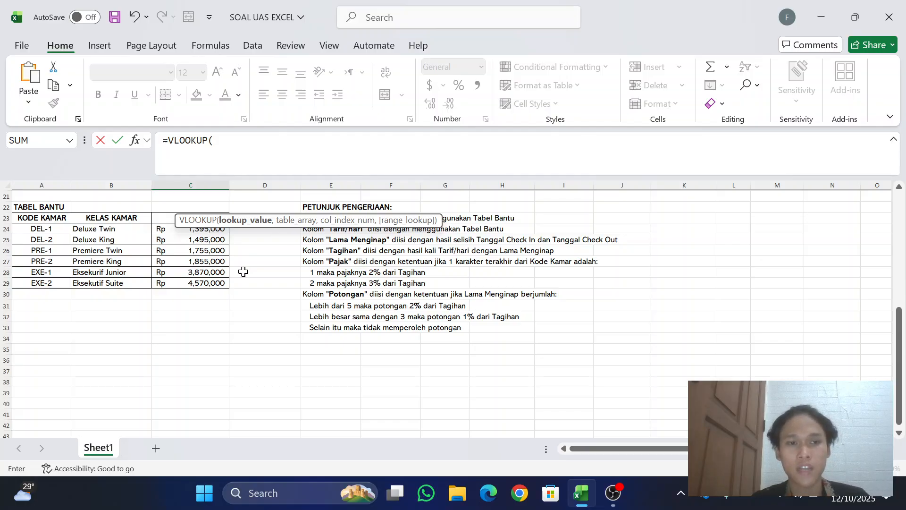
pyautogui.scroll(5, 243, 271)
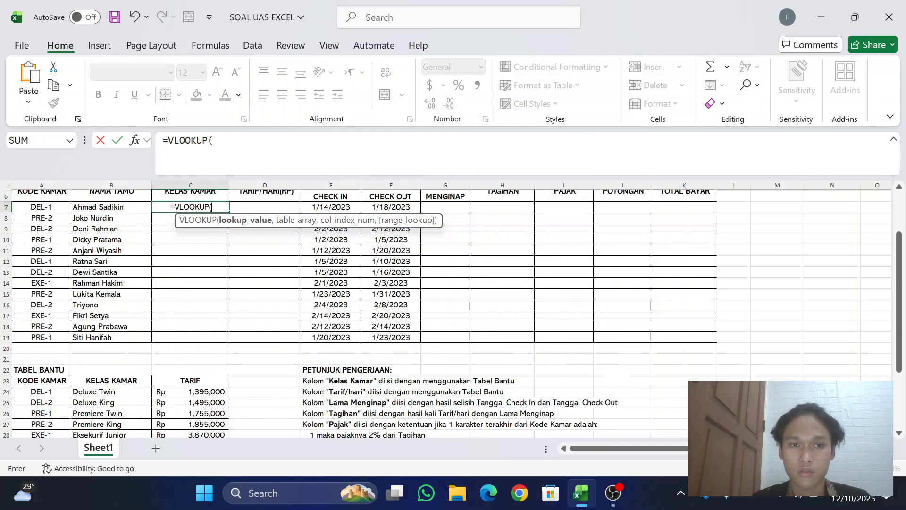
pyautogui.click(226, 141)
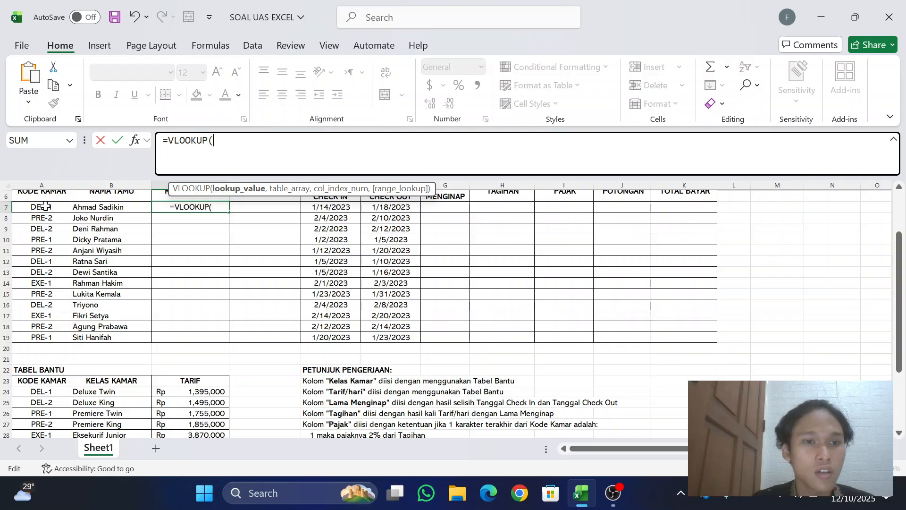
pyautogui.click(45, 206)
pyautogui.scroll(1, 59, 222)
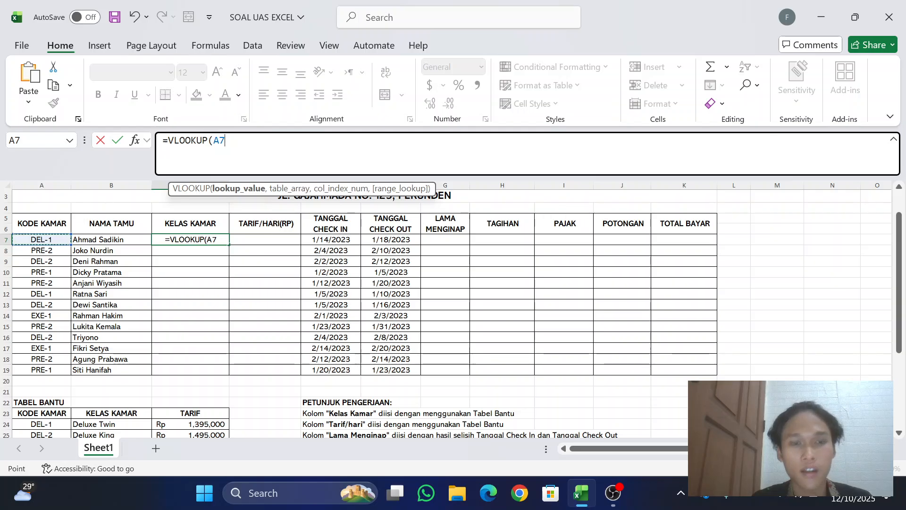
# Add the TABEL BANTU range A23:C29 as the formula's table array and make it absolute as $A$23:$C$29
pyautogui.write(',')
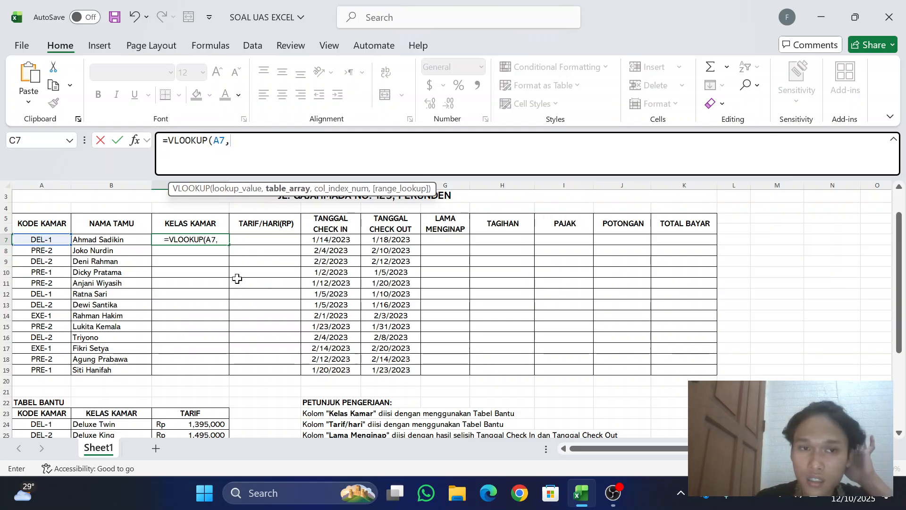
pyautogui.scroll(-1, 232, 284)
pyautogui.scroll(-3, 146, 263)
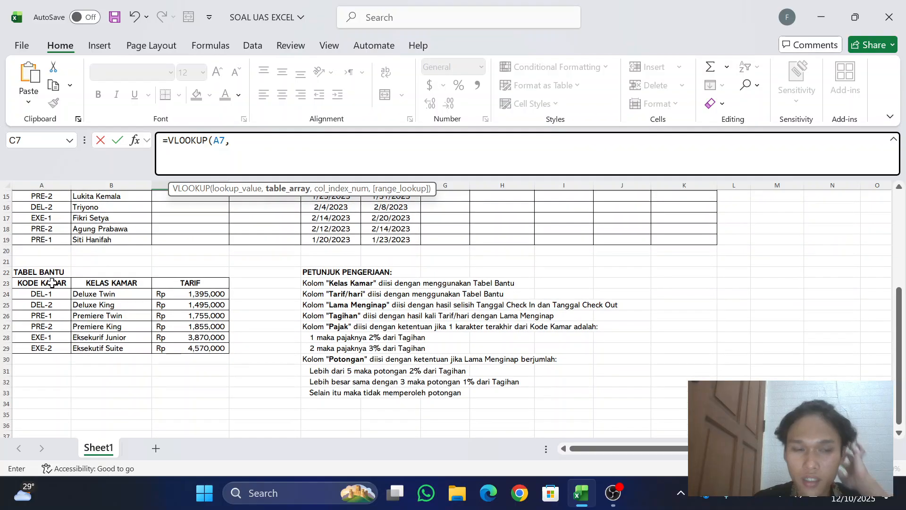
pyautogui.moveTo(45, 286); pyautogui.dragTo(207, 348)
pyautogui.scroll(-1, 206, 330)
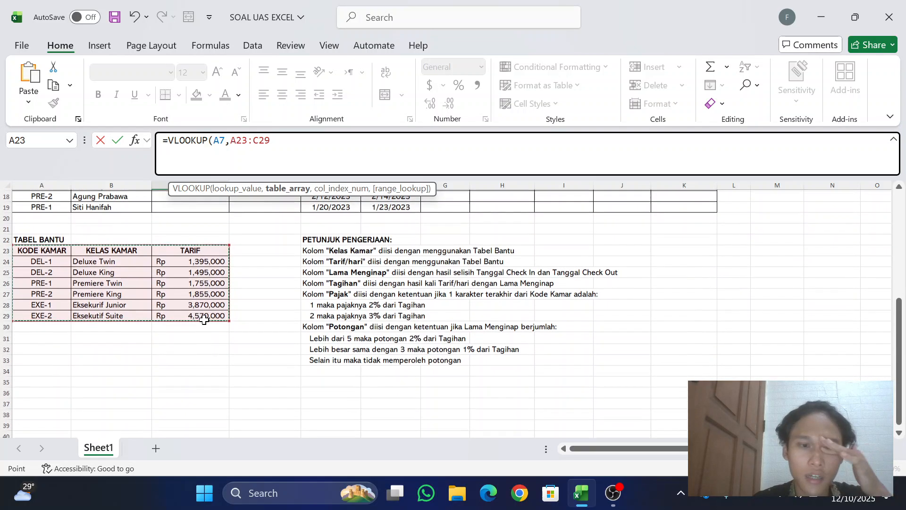
pyautogui.scroll(6, 250, 248)
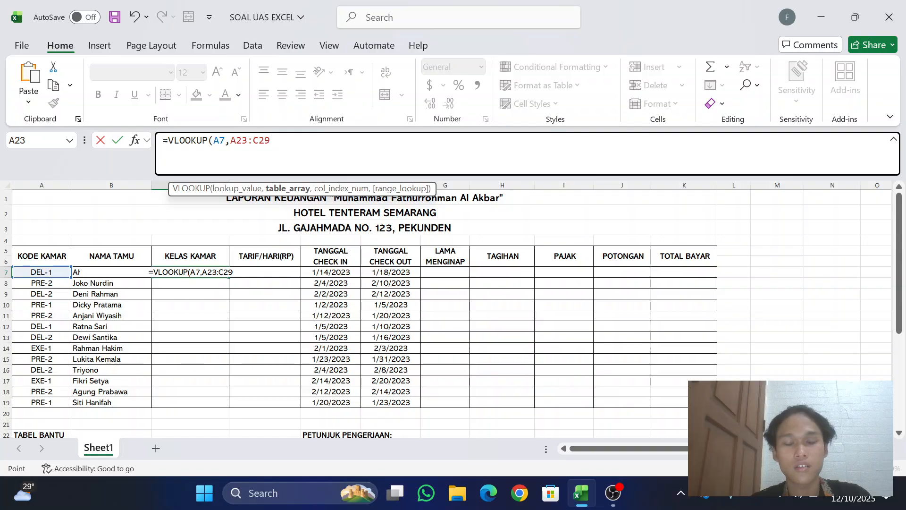
pyautogui.scroll(-6, 231, 289)
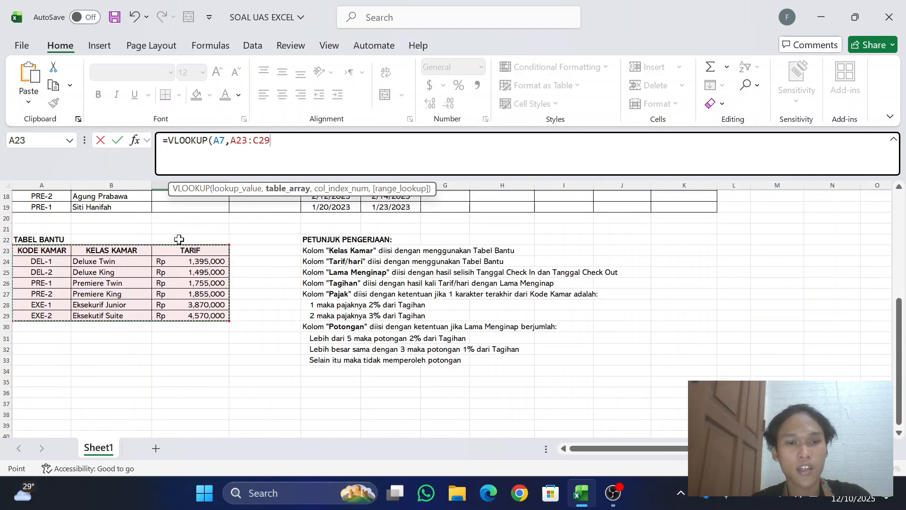
pyautogui.scroll(4, 162, 203)
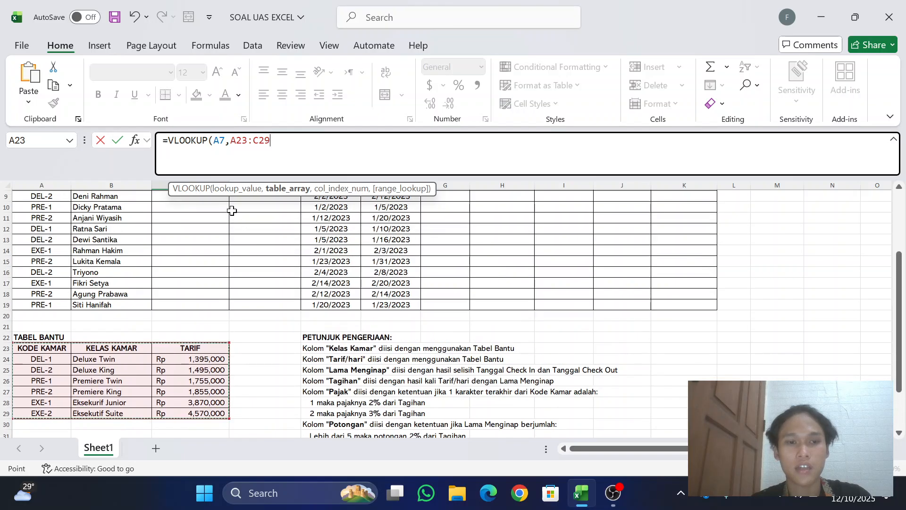
pyautogui.scroll(1, 184, 311)
pyautogui.scroll(-3, 179, 316)
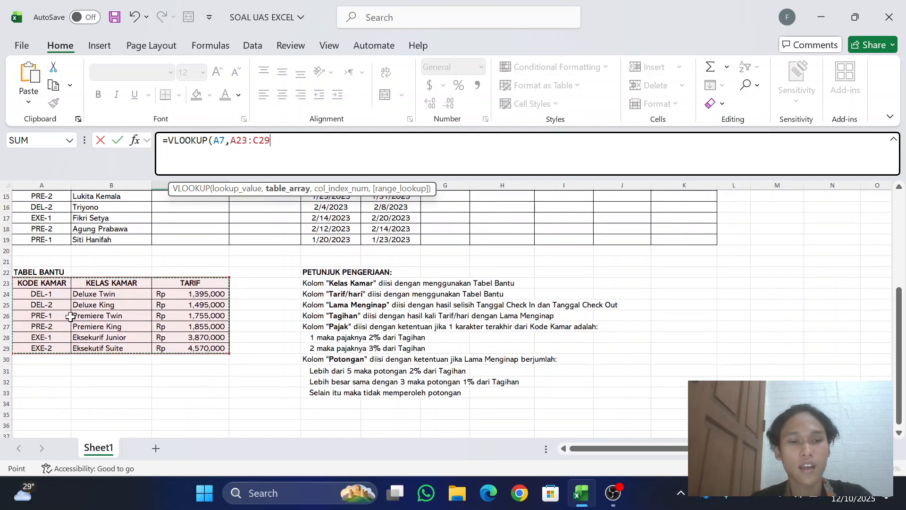
pyautogui.press('F4')
pyautogui.scroll(5, 227, 255)
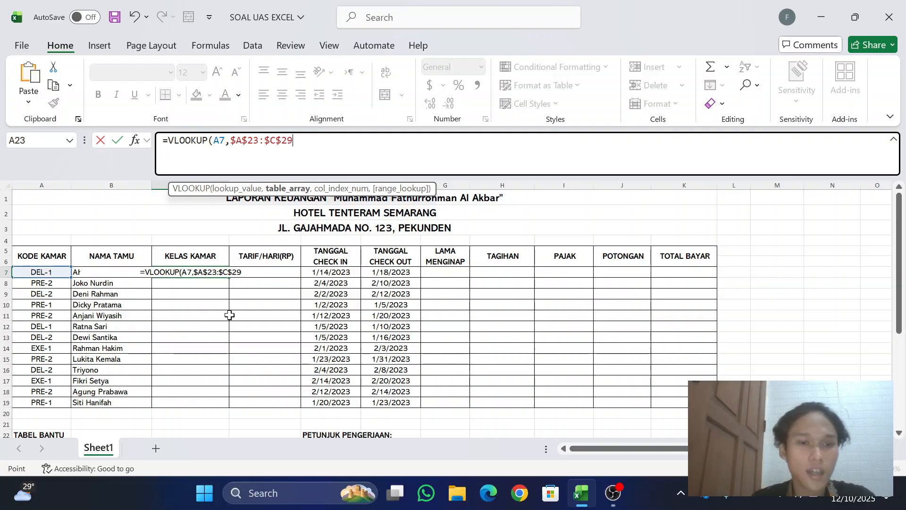
# Complete the C7 formula with column index 2 and FALSE for an exact match, giving =VLOOKUP(A7,$A$23:$C$29,2,FALSE)
pyautogui.write(',')
pyautogui.scroll(-2, 228, 310)
pyautogui.scroll(2, 228, 310)
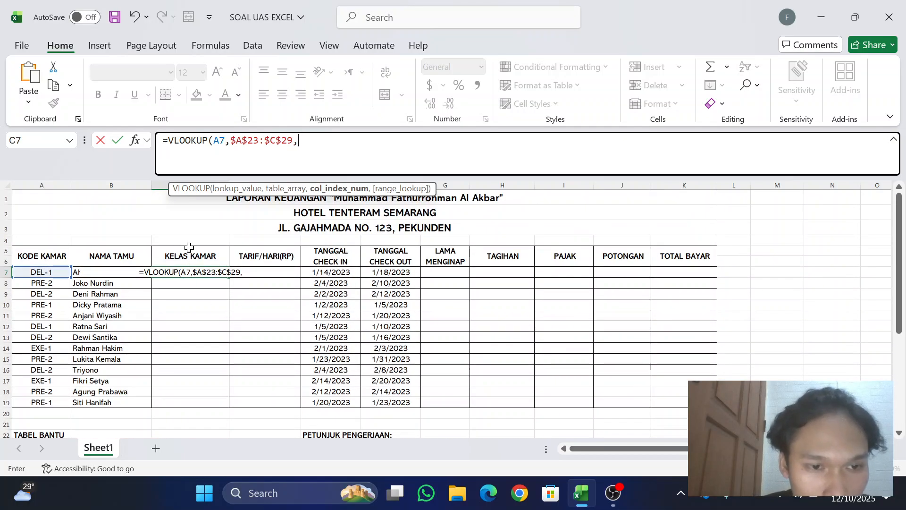
pyautogui.scroll(-6, 189, 250)
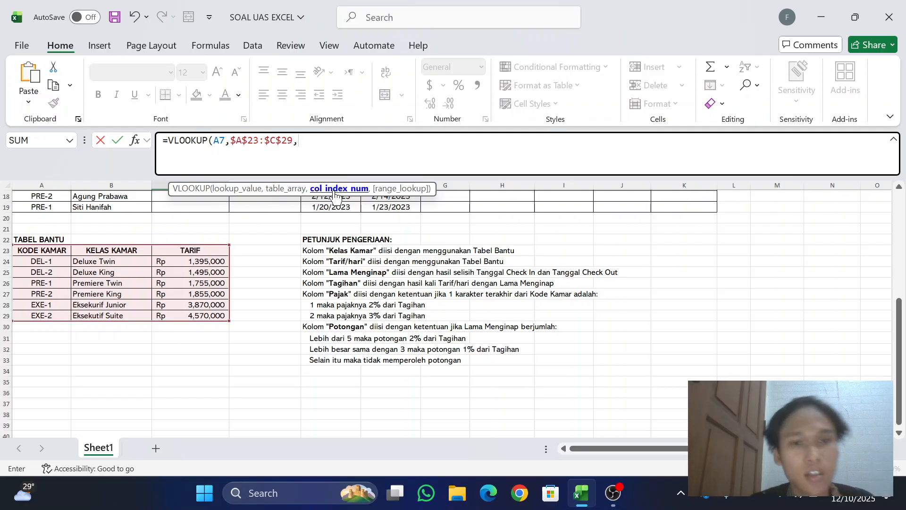
pyautogui.write('2')
pyautogui.scroll(6, 321, 221)
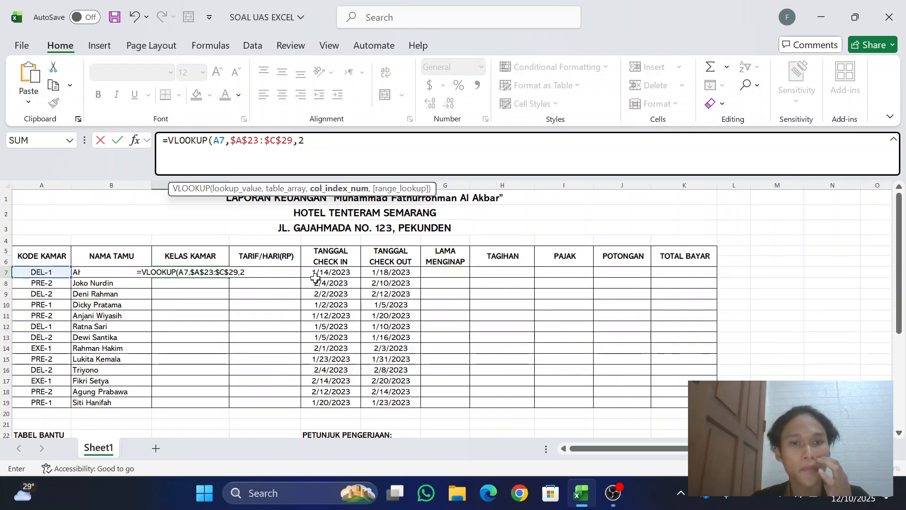
pyautogui.write(',FALSE')
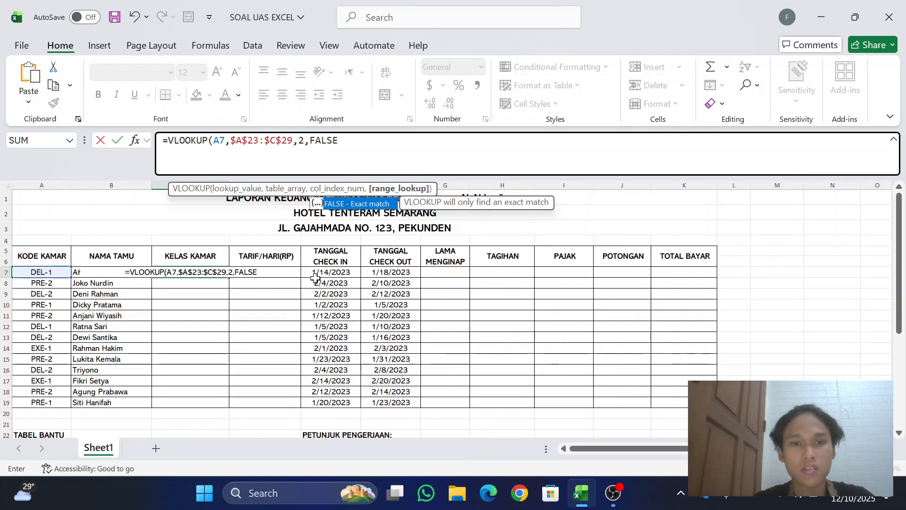
pyautogui.write(')')
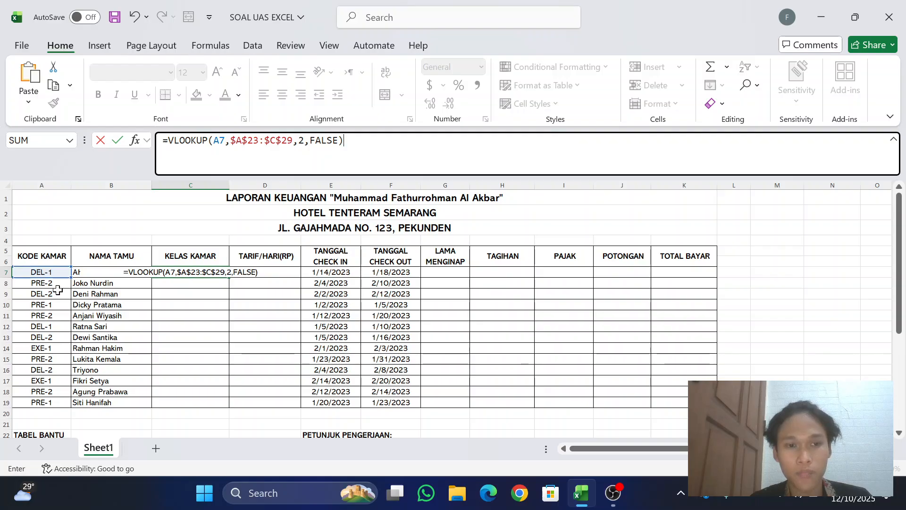
pyautogui.scroll(-5, 38, 284)
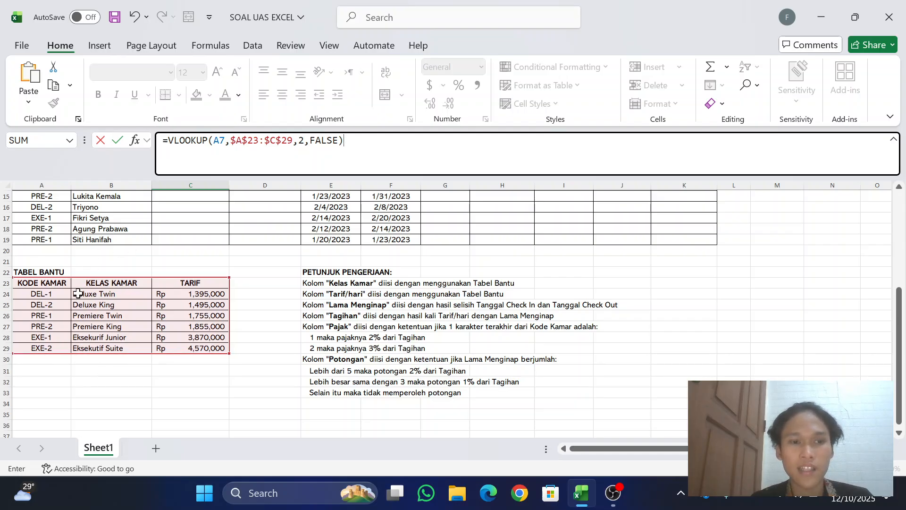
pyautogui.scroll(2, 104, 316)
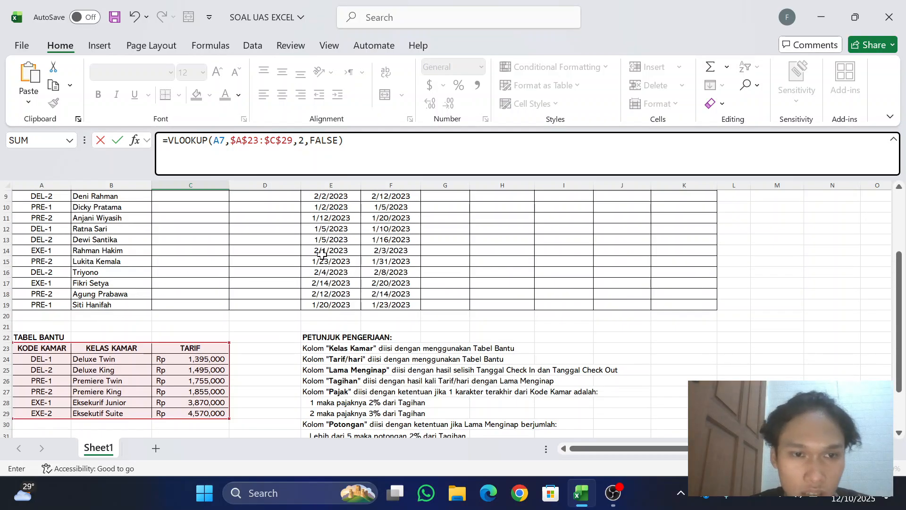
pyautogui.scroll(3, 322, 255)
pyautogui.press('Return')
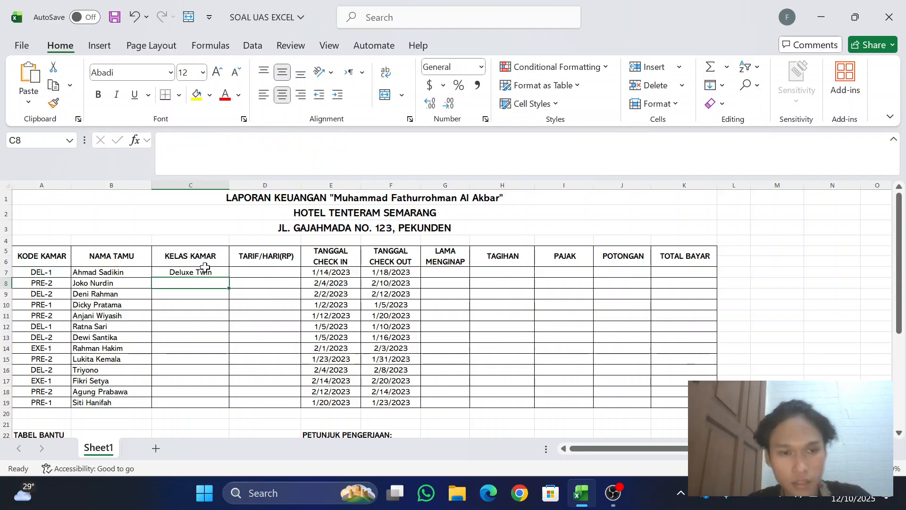
# Fill the C7 room class formula down the KELAS KAMAR column for the other guests and check it against TABEL BANTU
pyautogui.click(204, 273)
pyautogui.scroll(-1, 237, 256)
pyautogui.moveTo(229, 245); pyautogui.dragTo(234, 307)
pyautogui.click(202, 281)
pyautogui.scroll(-4, 238, 254)
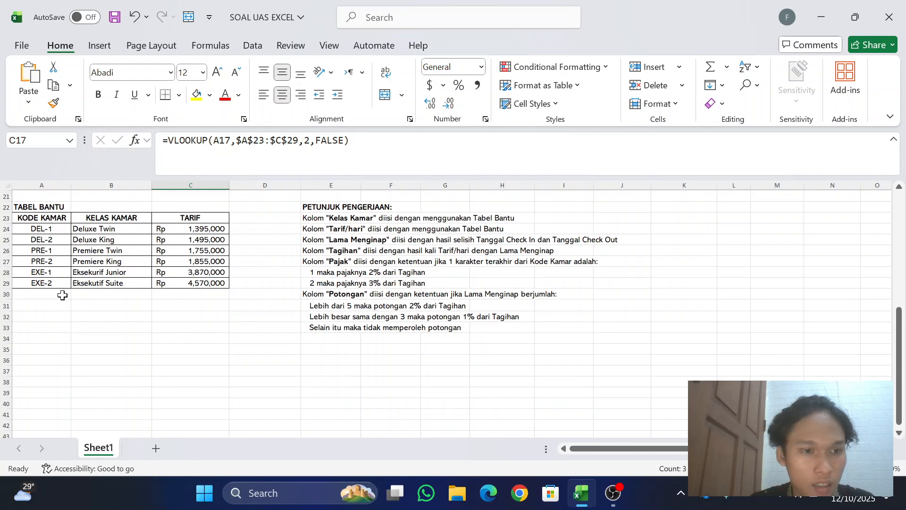
# Compare the room classes filled in for the last EXE-1 and PRE-1 guests with their entries in TABEL BANTU
pyautogui.moveTo(57, 297); pyautogui.dragTo(105, 235)
pyautogui.scroll(1, 136, 259)
pyautogui.scroll(2, 136, 259)
pyautogui.moveTo(45, 272); pyautogui.dragTo(222, 271)
pyautogui.scroll(-1, 123, 295)
pyautogui.scroll(-2, 123, 295)
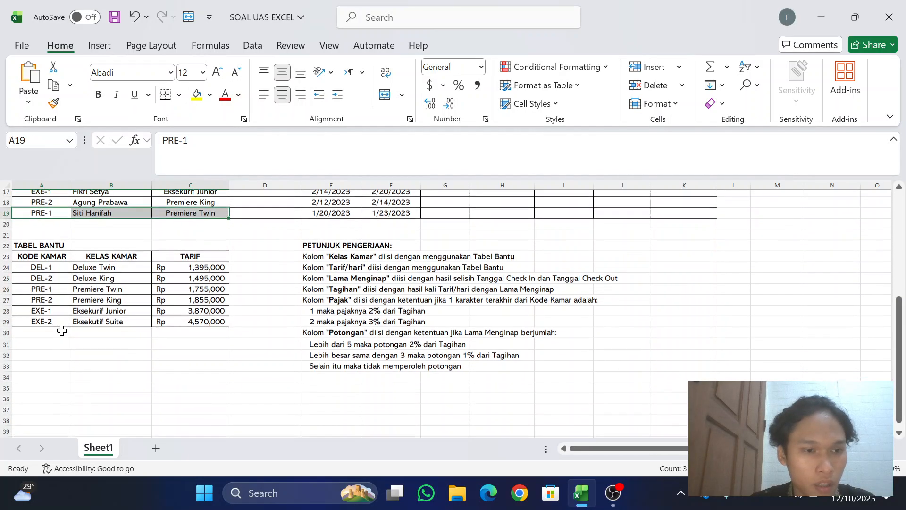
pyautogui.moveTo(41, 283); pyautogui.dragTo(101, 286)
pyautogui.scroll(5, 238, 320)
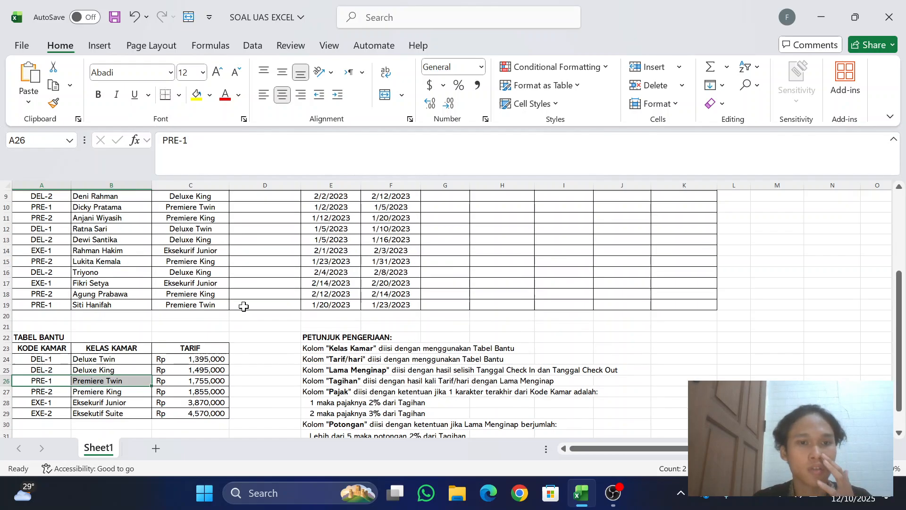
# Examine the Tarif/hari instruction and the TARIF column of TABEL BANTU to see how cell D7 must be filled
pyautogui.click(269, 246)
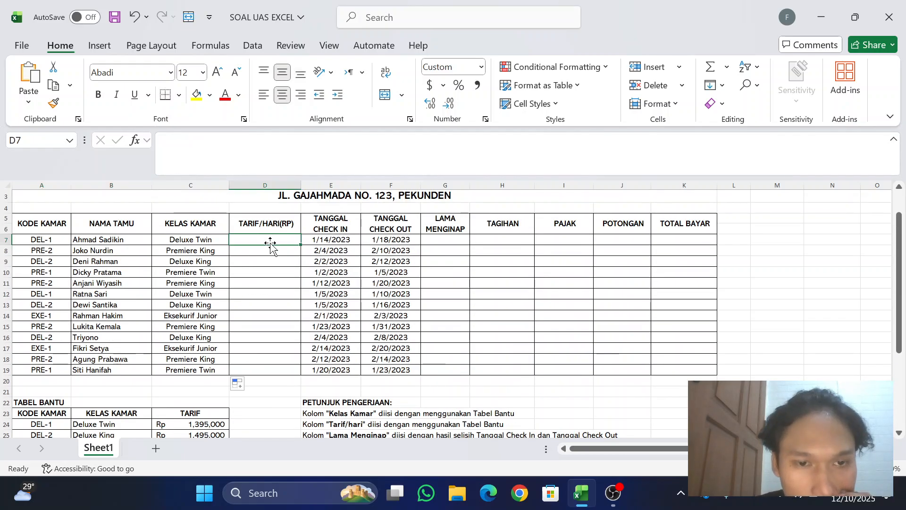
pyautogui.scroll(-4, 437, 299)
pyautogui.moveTo(317, 295); pyautogui.dragTo(415, 295)
pyautogui.click(501, 291)
pyautogui.moveTo(501, 291); pyautogui.dragTo(313, 296)
pyautogui.moveTo(50, 288); pyautogui.dragTo(215, 348)
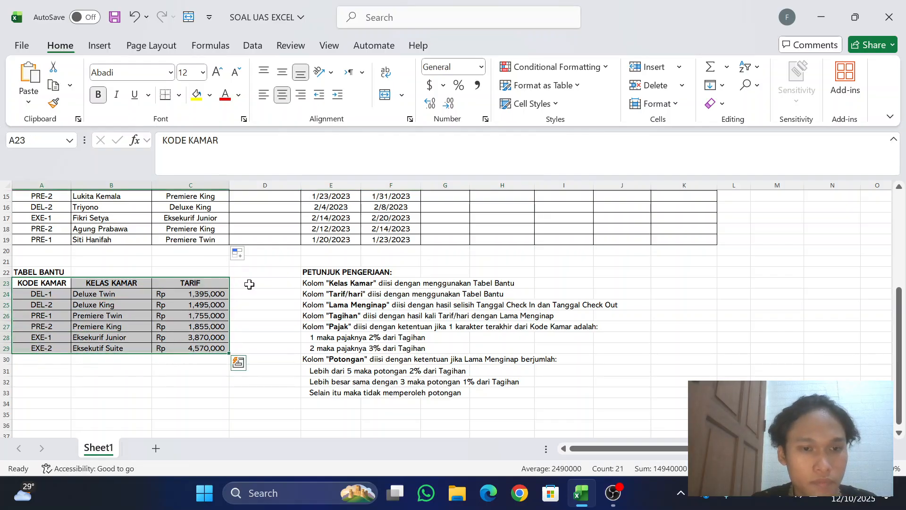
pyautogui.click(248, 283)
pyautogui.moveTo(210, 285); pyautogui.dragTo(213, 346)
pyautogui.scroll(4, 222, 330)
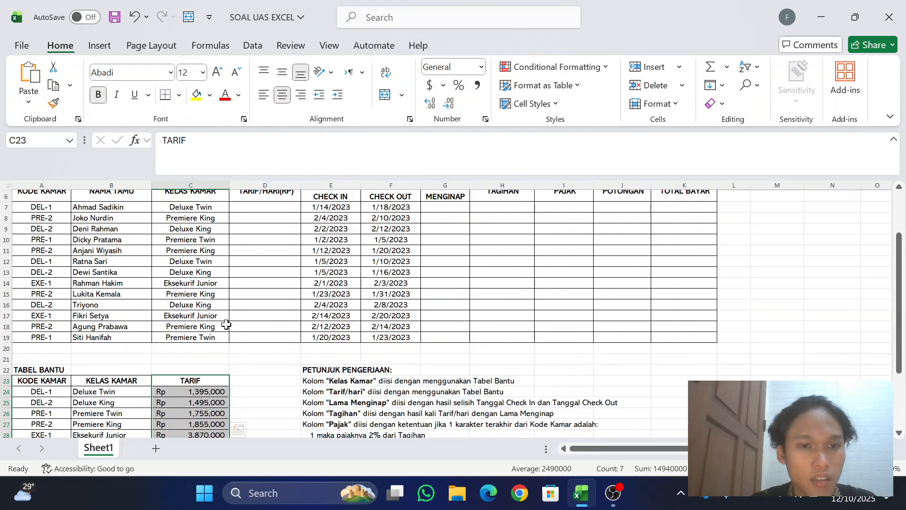
pyautogui.scroll(-5, 226, 325)
pyautogui.scroll(2, 226, 324)
pyautogui.scroll(-1, 226, 324)
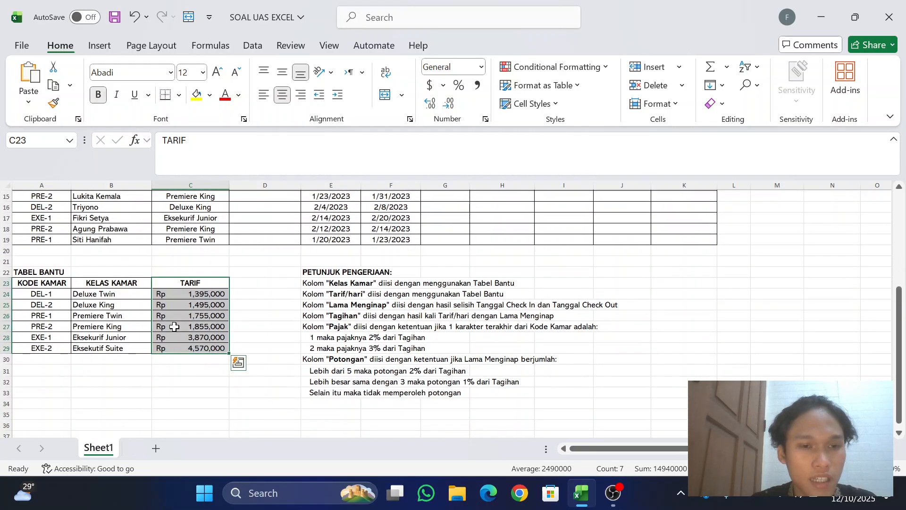
pyautogui.moveTo(48, 283); pyautogui.dragTo(208, 349)
pyautogui.scroll(4, 210, 293)
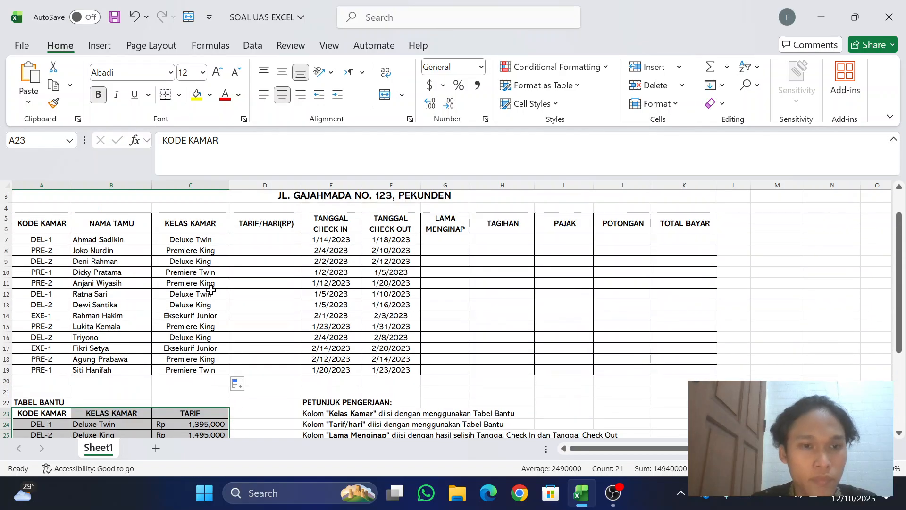
# Copy the VLOOKUP formula text from C7 and paste it into D7 of the TARIF/HARI(RP) column
pyautogui.click(198, 238)
pyautogui.click(344, 140)
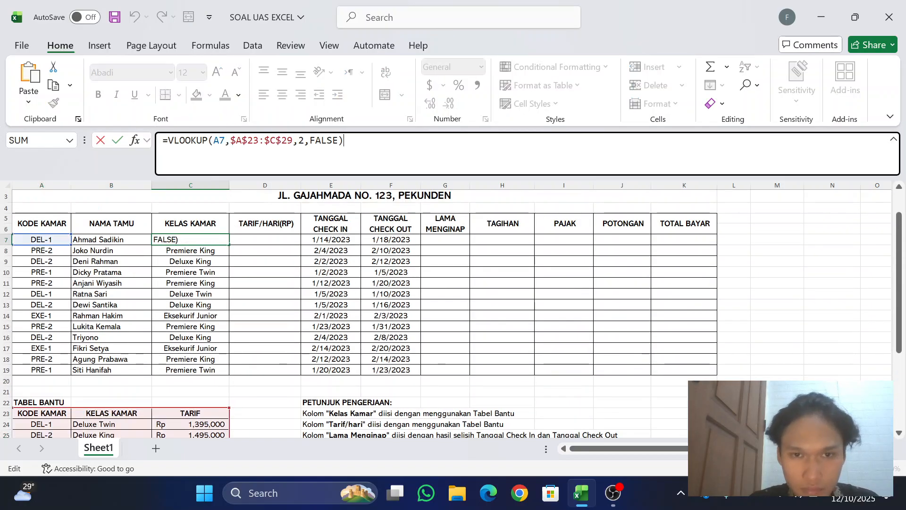
pyautogui.hotkey('ctrl', 'a')
pyautogui.hotkey('ctrl', 'c')
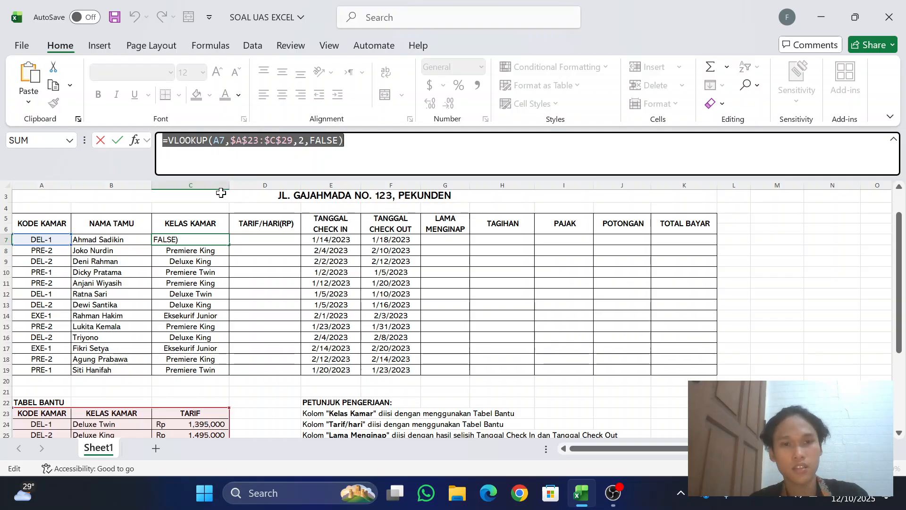
pyautogui.click(255, 237)
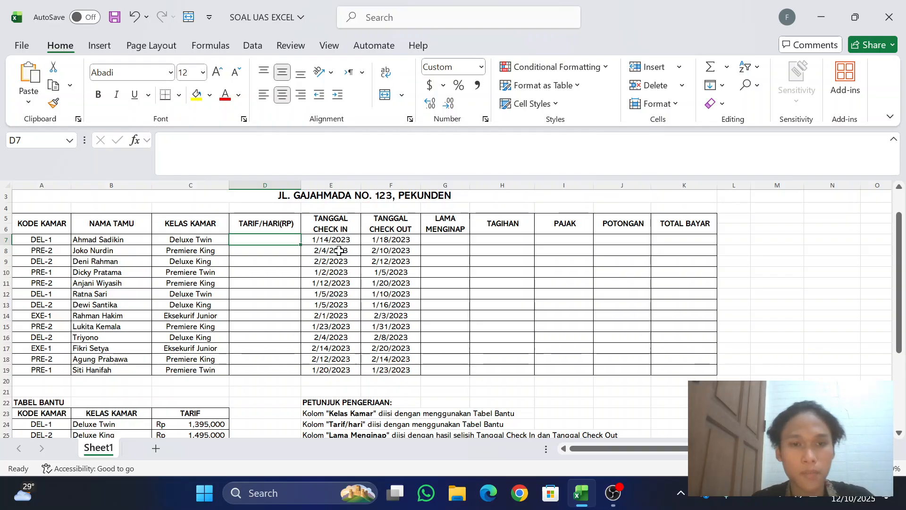
pyautogui.hotkey('ctrl', 'v')
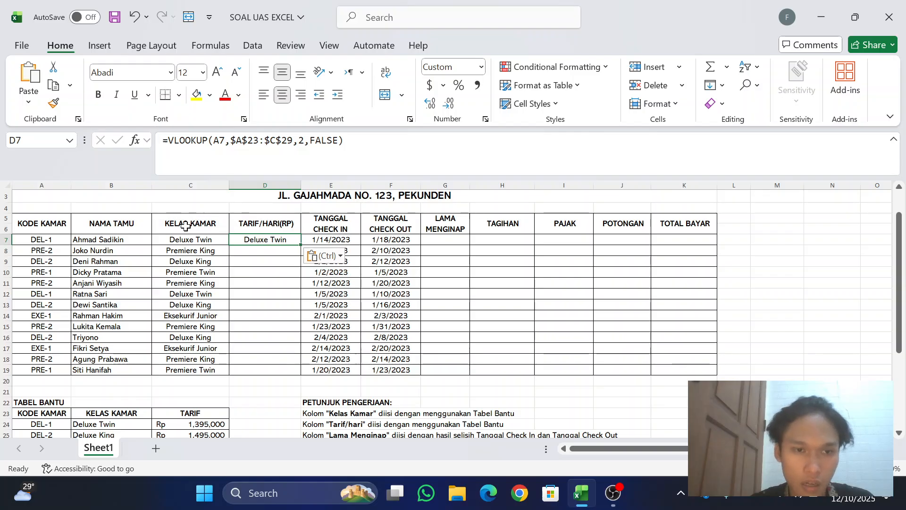
# Change the column index in the D7 formula to 3, giving =VLOOKUP(A7,$A$23:$C$29,3,FALSE)
pyautogui.scroll(-5, 230, 317)
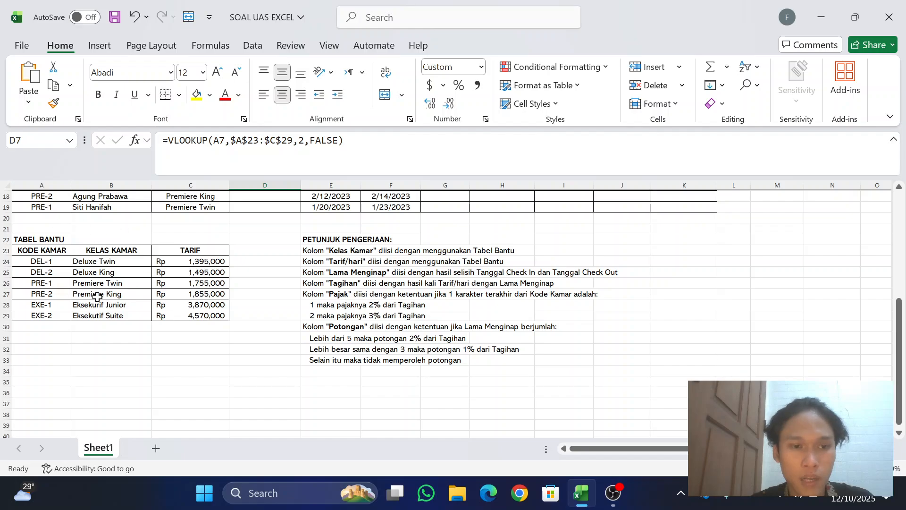
pyautogui.scroll(5, 253, 236)
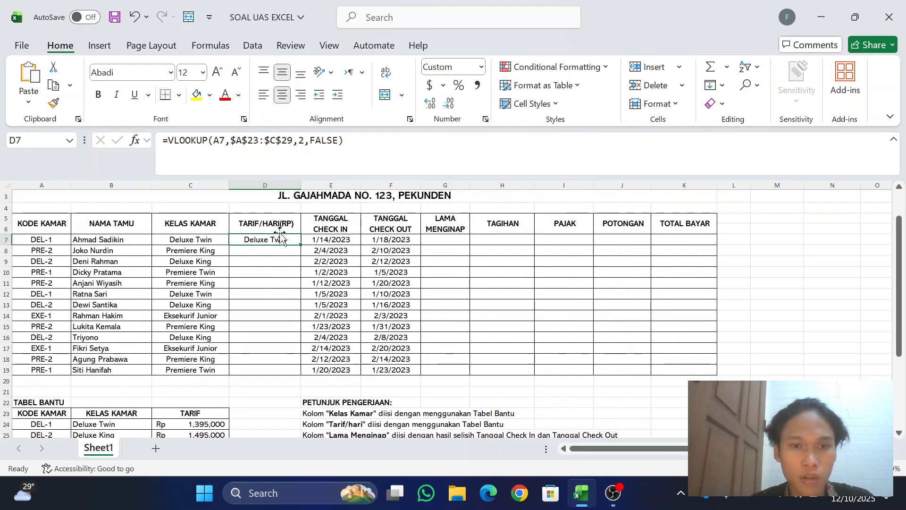
pyautogui.scroll(-4, 233, 316)
pyautogui.scroll(-2, 218, 232)
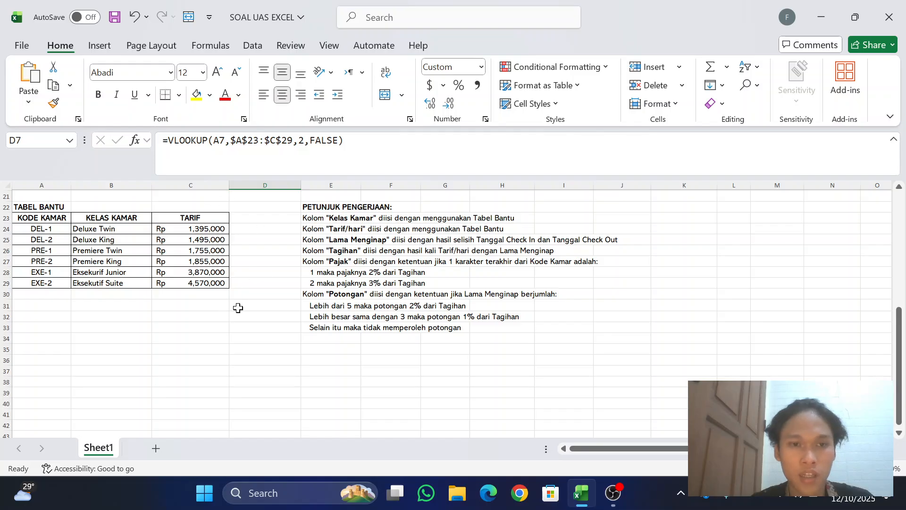
pyautogui.scroll(3, 236, 270)
pyautogui.scroll(-1, 14, 244)
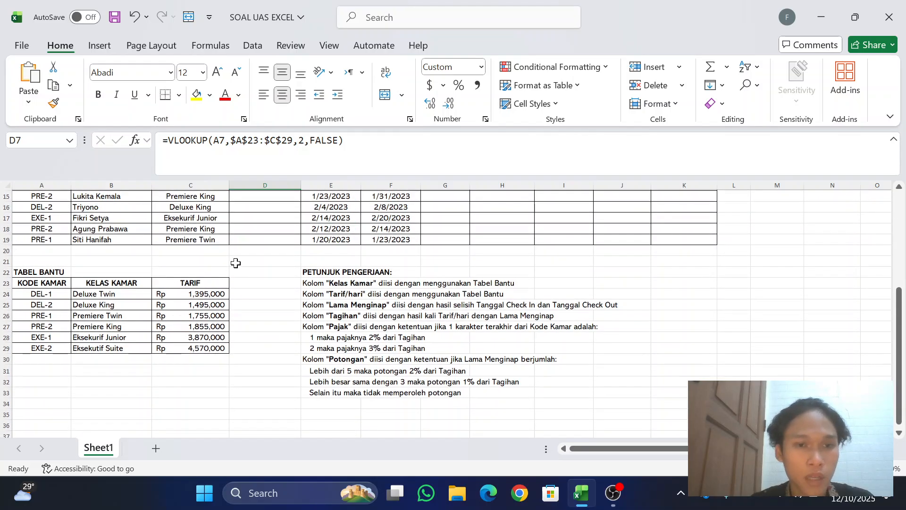
pyautogui.scroll(4, 235, 263)
pyautogui.click(304, 140)
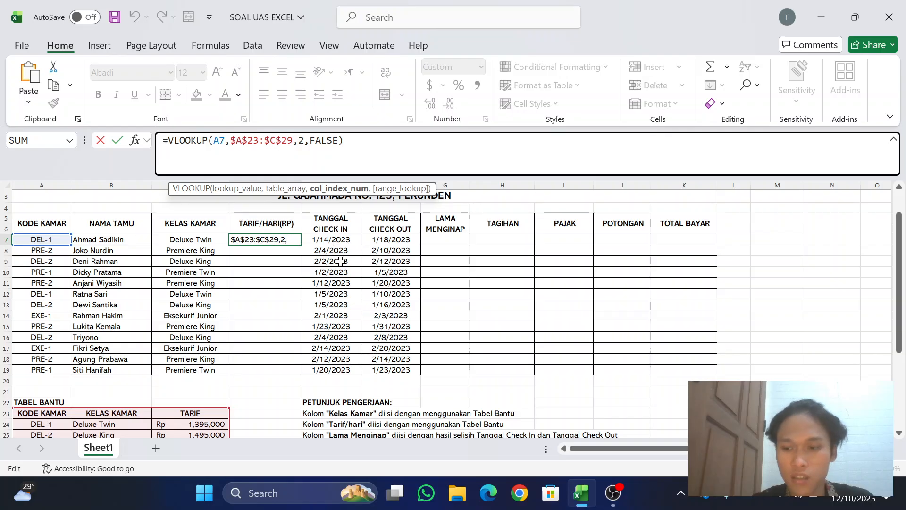
pyautogui.press('BackSpace')
pyautogui.write('3')
pyautogui.press('Return')
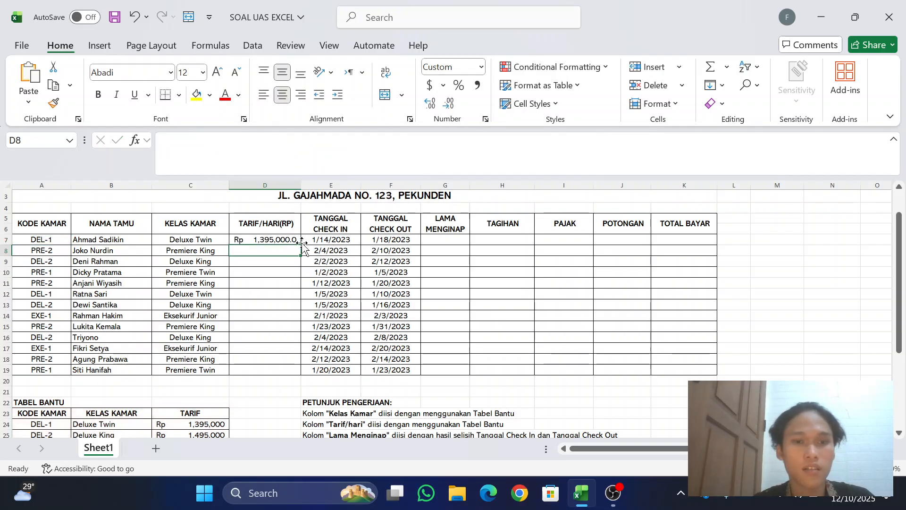
# Check the D7 rate against the DEL-1 row of TABEL BANTU and reduce its display to no decimal places
pyautogui.click(267, 238)
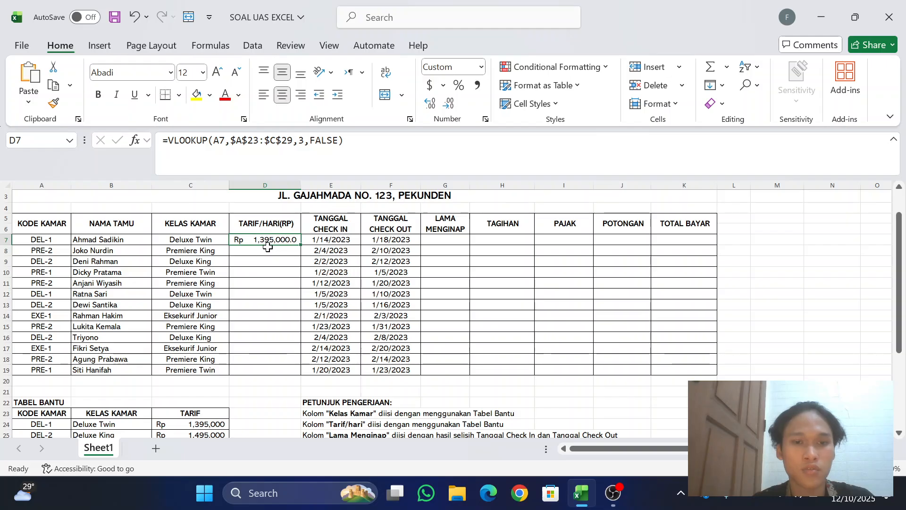
pyautogui.scroll(-4, 262, 278)
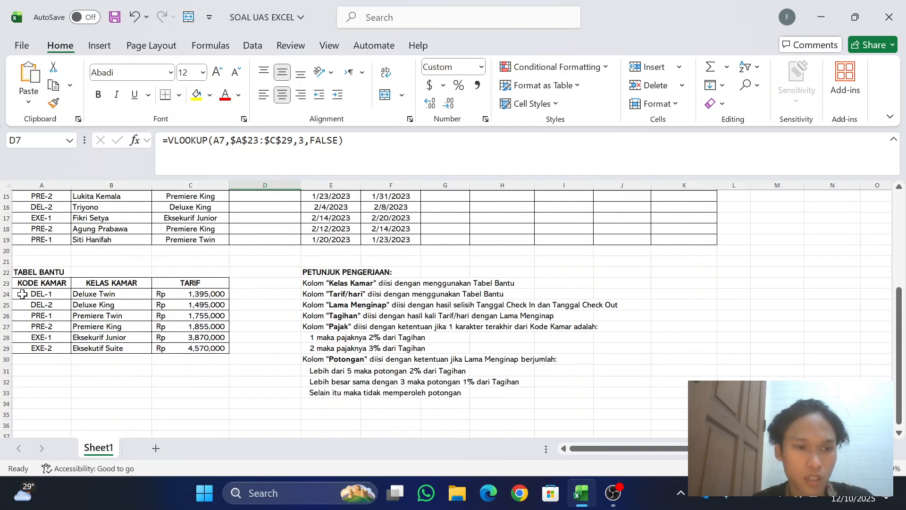
pyautogui.moveTo(39, 296); pyautogui.dragTo(188, 295)
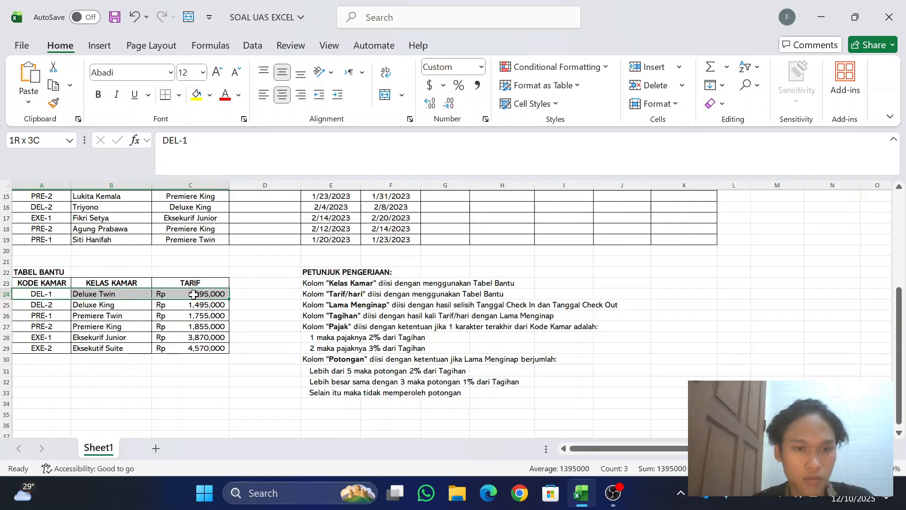
pyautogui.scroll(4, 171, 264)
pyautogui.click(61, 242)
pyautogui.click(274, 240)
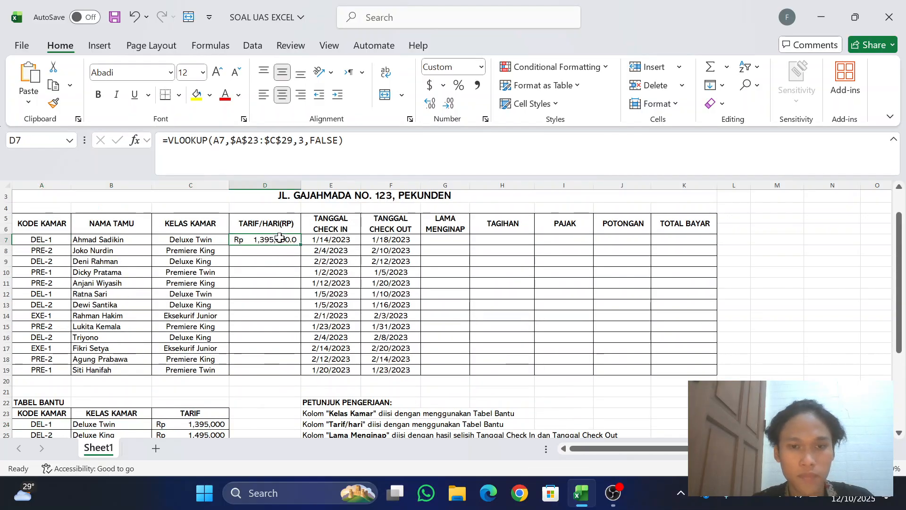
pyautogui.click(449, 104)
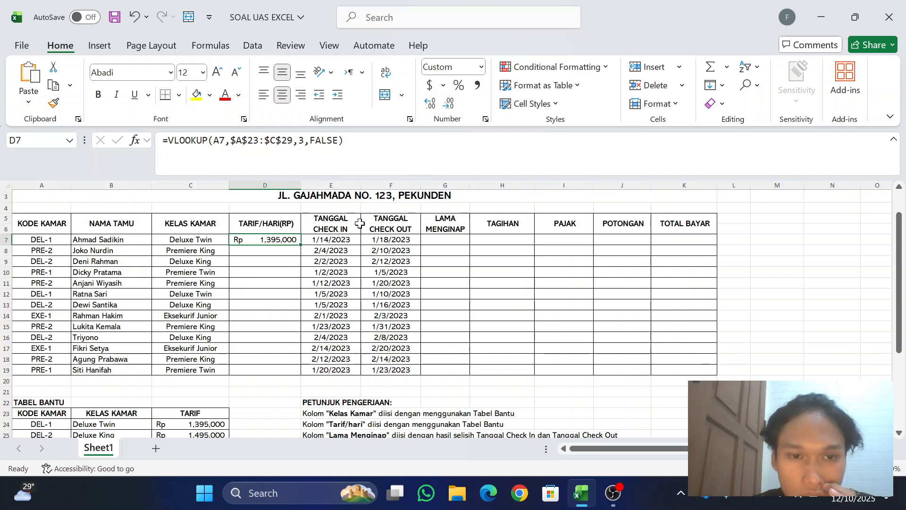
# Fill the D7 rate formula down to D19 and check the EXE-1 rate in row 14 against TABEL BANTU
pyautogui.moveTo(298, 245); pyautogui.dragTo(297, 317)
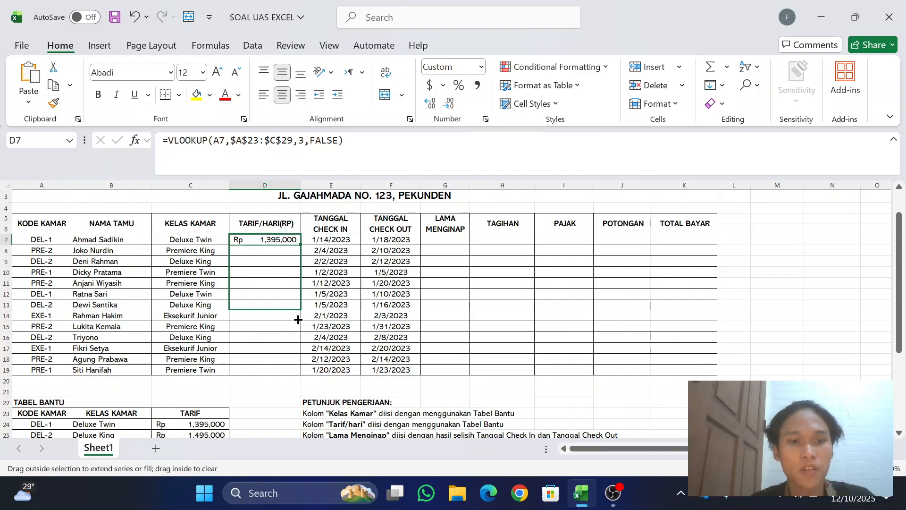
pyautogui.scroll(-1, 283, 302)
pyautogui.click(283, 282)
pyautogui.scroll(-2, 282, 282)
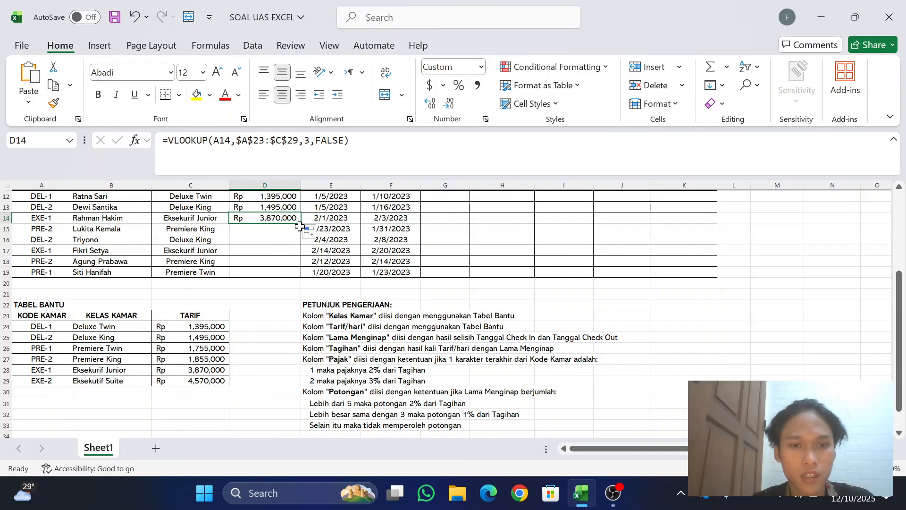
pyautogui.moveTo(300, 222); pyautogui.dragTo(302, 275)
pyautogui.click(254, 217)
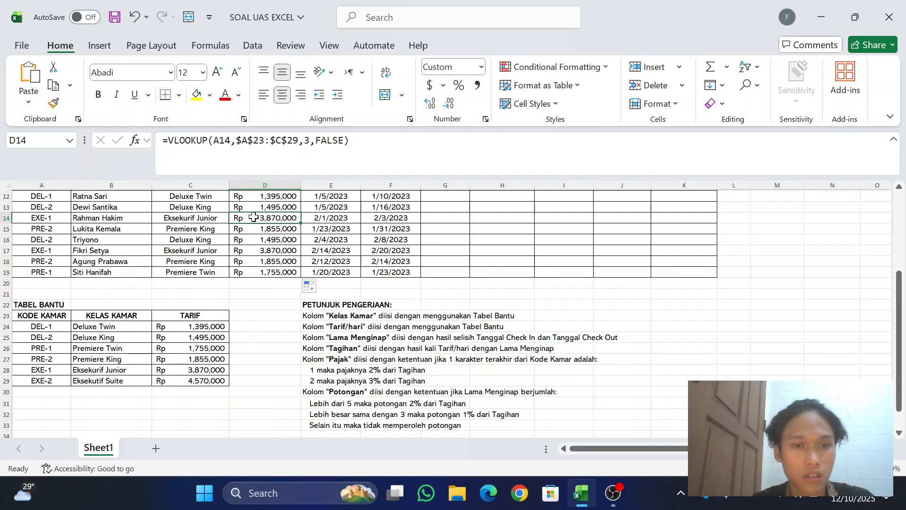
pyautogui.moveTo(38, 217); pyautogui.dragTo(238, 215)
pyautogui.scroll(-3, 195, 313)
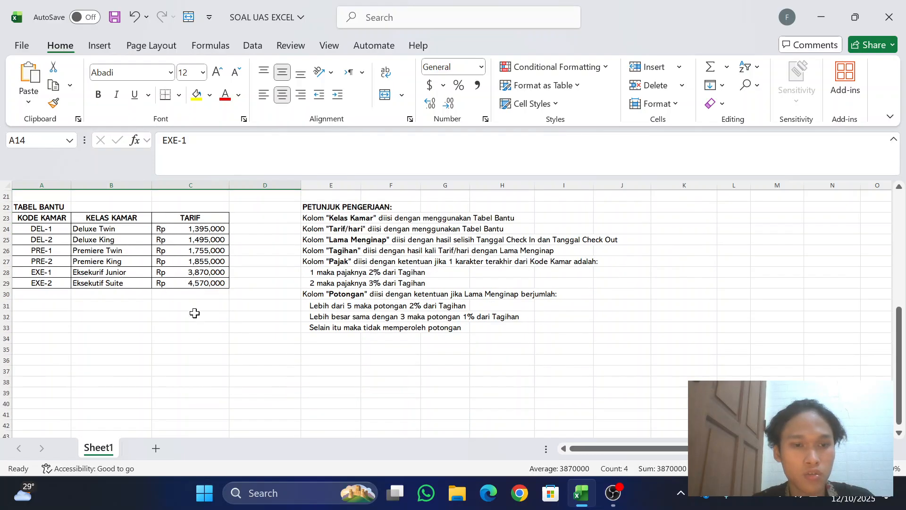
pyautogui.moveTo(40, 273); pyautogui.dragTo(239, 283)
pyautogui.scroll(1, 343, 218)
pyautogui.scroll(6, 342, 218)
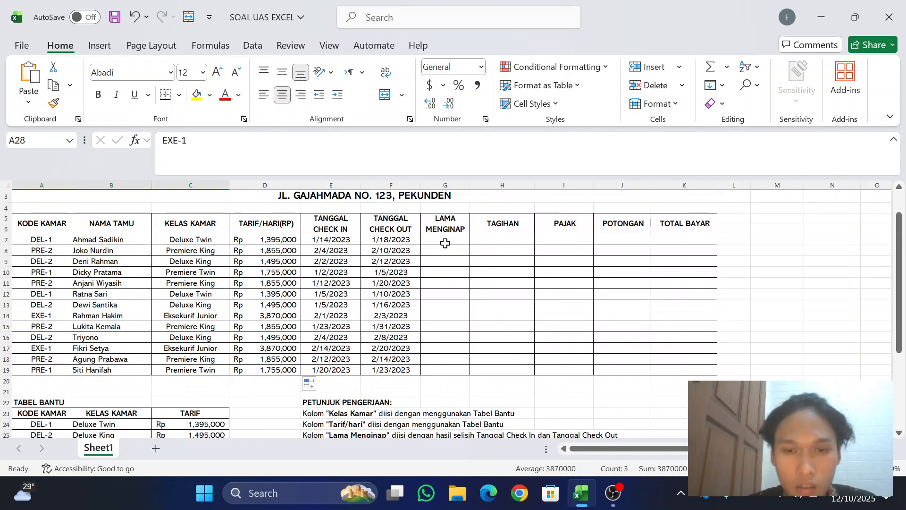
# Examine the Lama Menginap instruction and the first guest's check-in and check-out dates in E7 and F7
pyautogui.click(445, 243)
pyautogui.scroll(-4, 309, 317)
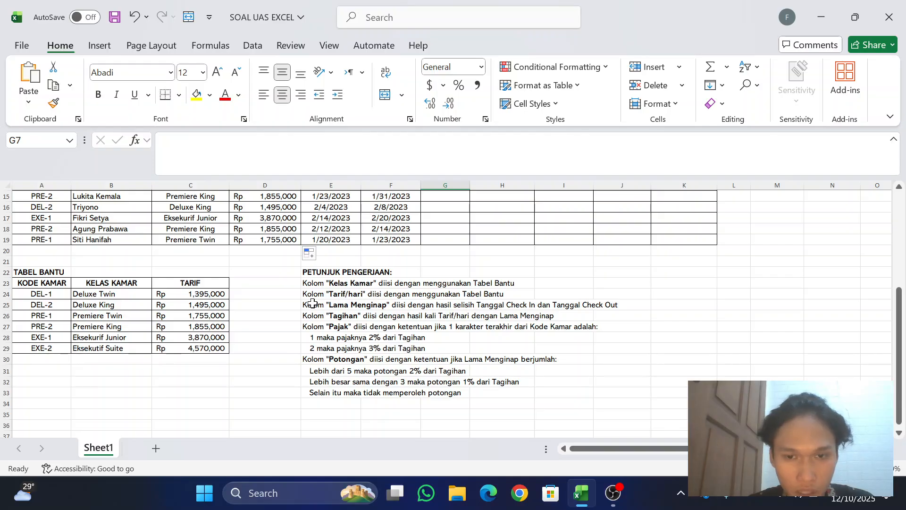
pyautogui.moveTo(312, 303); pyautogui.dragTo(628, 304)
pyautogui.scroll(3, 456, 291)
pyautogui.moveTo(403, 207); pyautogui.dragTo(334, 207)
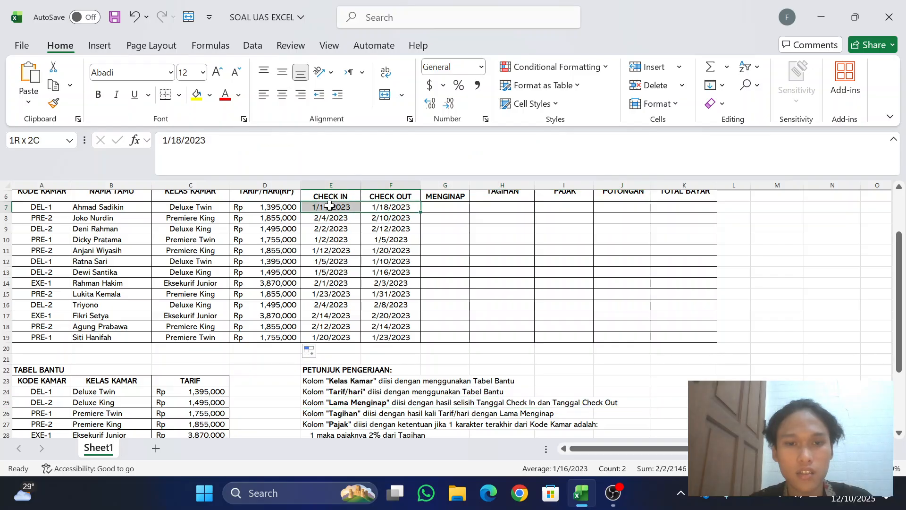
pyautogui.click(434, 204)
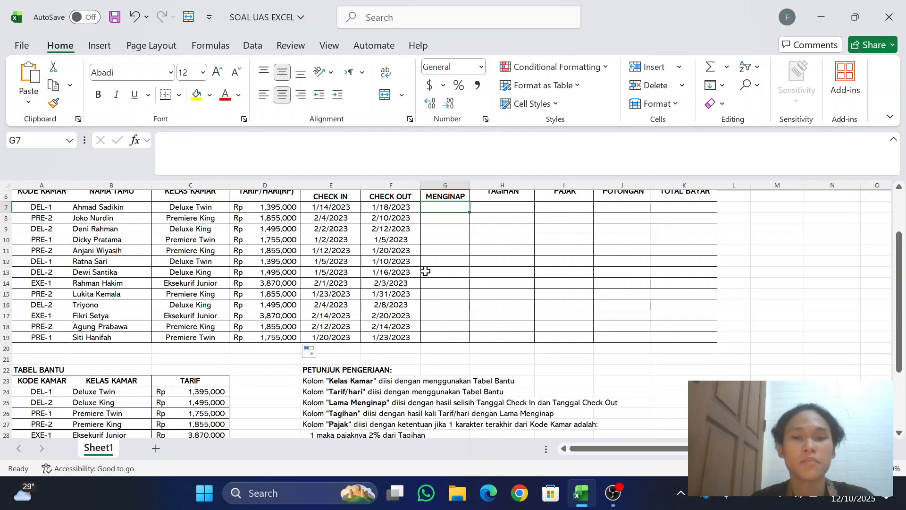
pyautogui.click(396, 206)
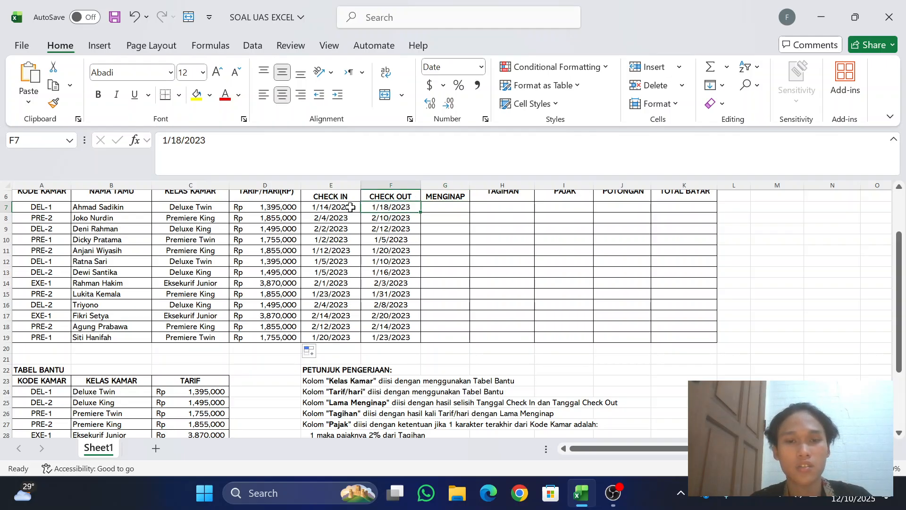
pyautogui.click(349, 208)
# Enter =F7-E7 in G7 to calculate the first guest's length of stay, and reselect the cell
pyautogui.click(437, 207)
pyautogui.write('=')
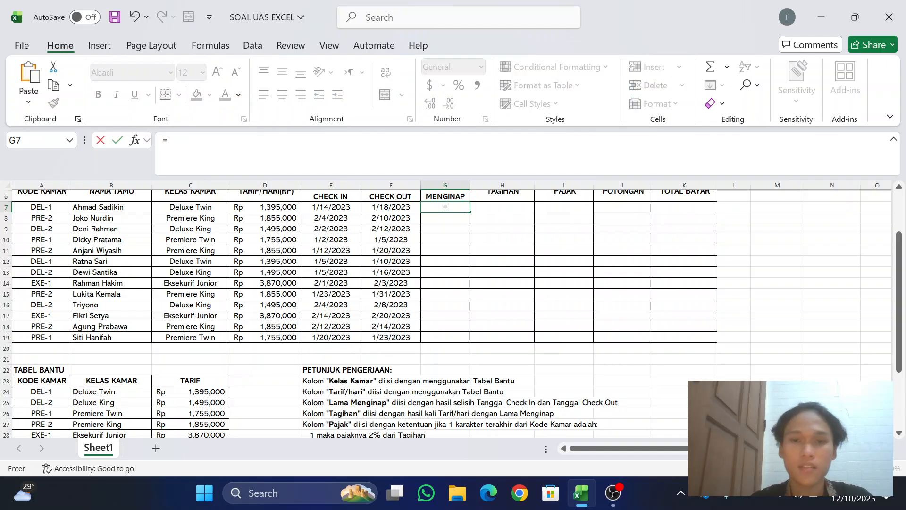
pyautogui.click(383, 206)
pyautogui.write('-')
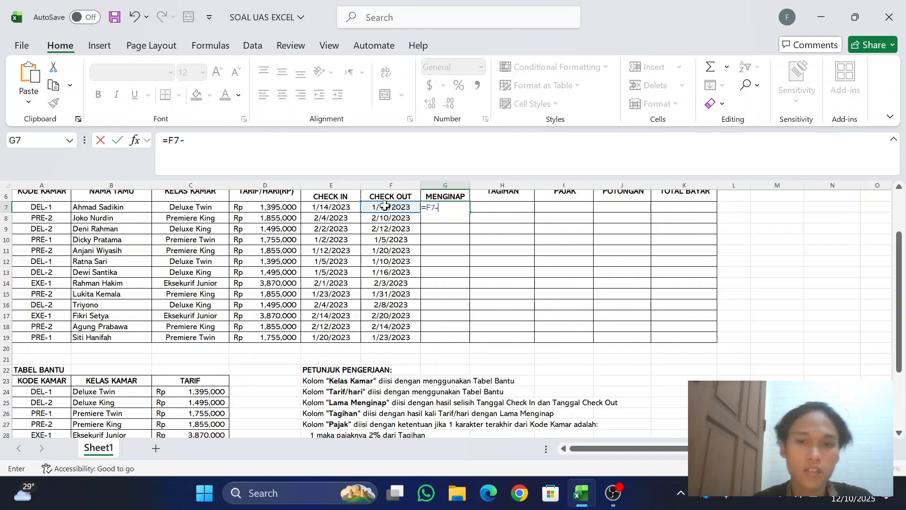
pyautogui.click(343, 207)
pyautogui.press('Return')
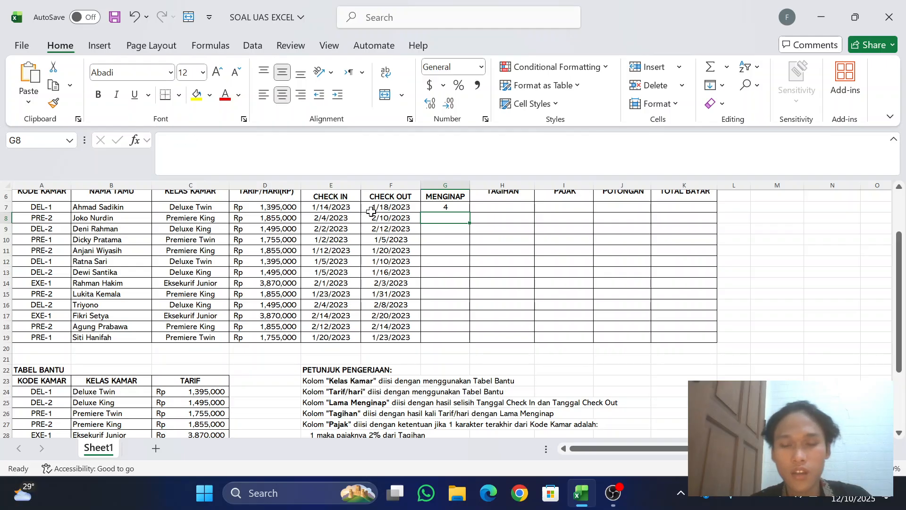
pyautogui.scroll(2, 494, 226)
pyautogui.click(451, 269)
pyautogui.scroll(-2, 461, 228)
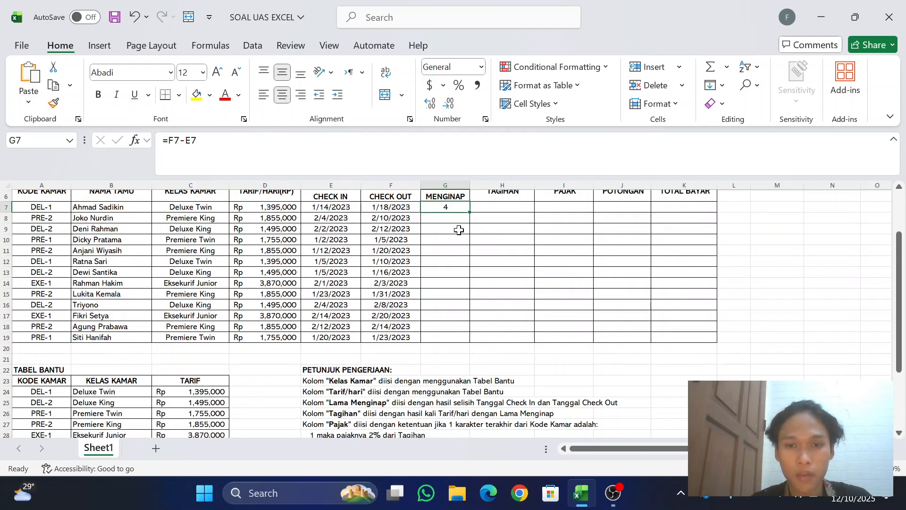
# Fill the G7 length-of-stay formula down through G19
pyautogui.scroll(1, 383, 270)
pyautogui.scroll(1, 383, 270)
pyautogui.moveTo(330, 239); pyautogui.dragTo(401, 239)
pyautogui.click(461, 239)
pyautogui.moveTo(469, 244); pyautogui.dragTo(454, 376)
# Examine the Tagihan instruction and the Tarif/Hari and Lama Menginap columns it refers to
pyautogui.click(516, 239)
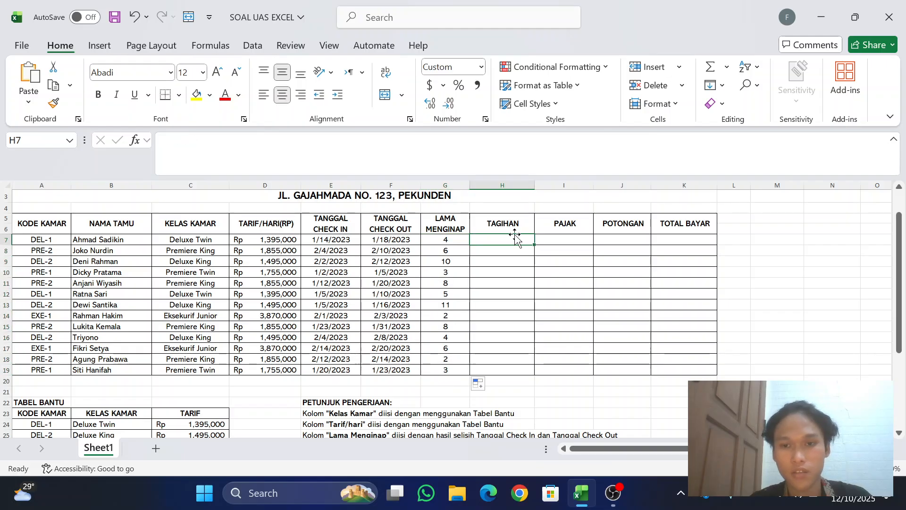
pyautogui.scroll(-5, 458, 308)
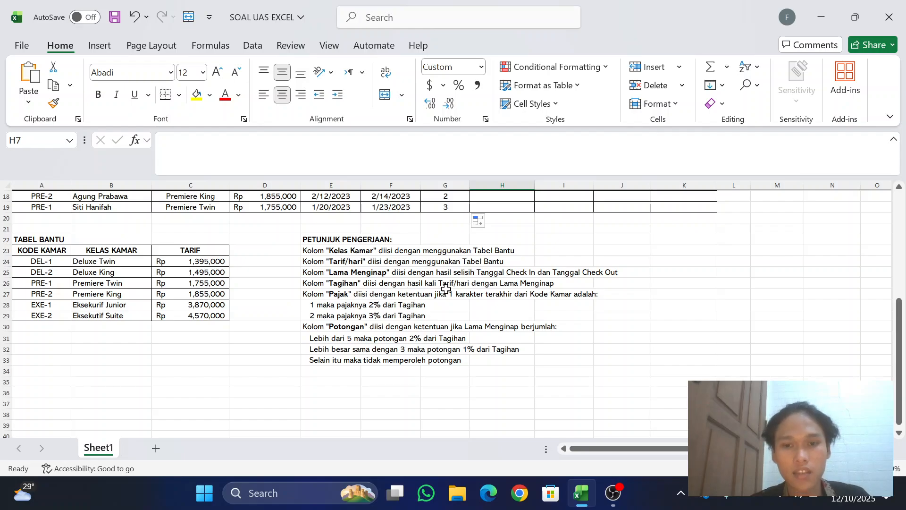
pyautogui.moveTo(443, 283); pyautogui.dragTo(525, 283)
pyautogui.scroll(2, 488, 326)
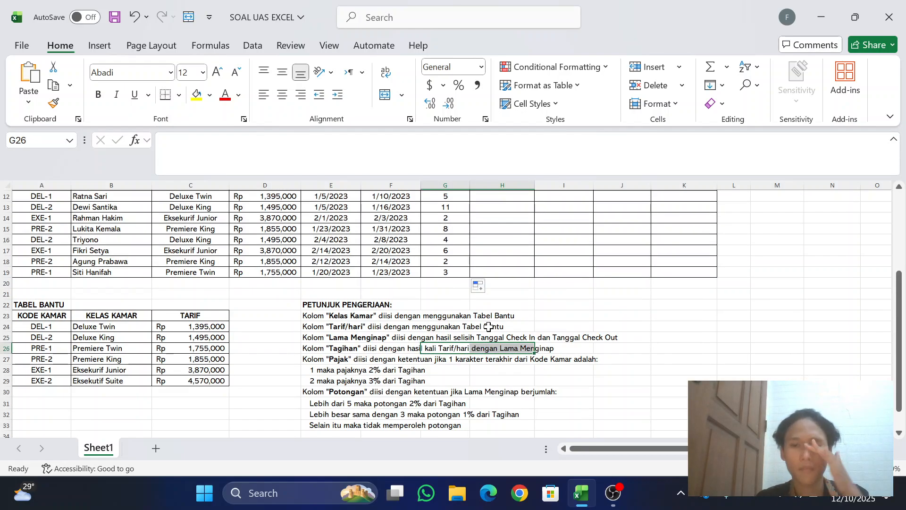
pyautogui.scroll(3, 282, 241)
pyautogui.moveTo(274, 224); pyautogui.dragTo(289, 285)
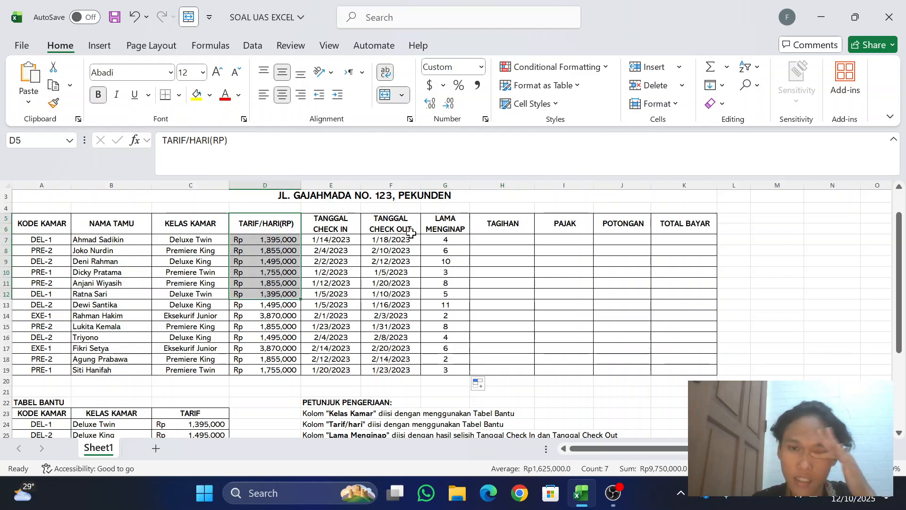
pyautogui.moveTo(445, 225); pyautogui.dragTo(448, 285)
# Enter =D7*G7 in H7 to calculate the first guest's bill from the daily rate and length of stay
pyautogui.click(501, 240)
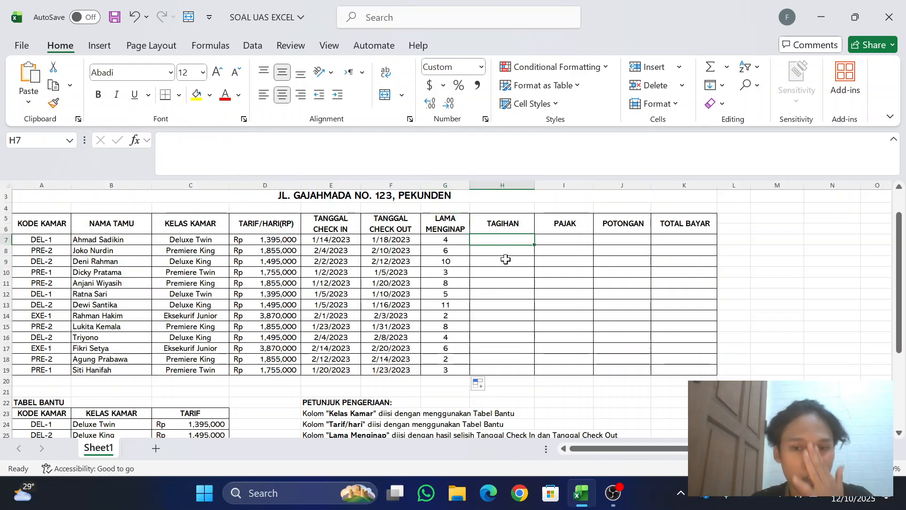
pyautogui.write('=')
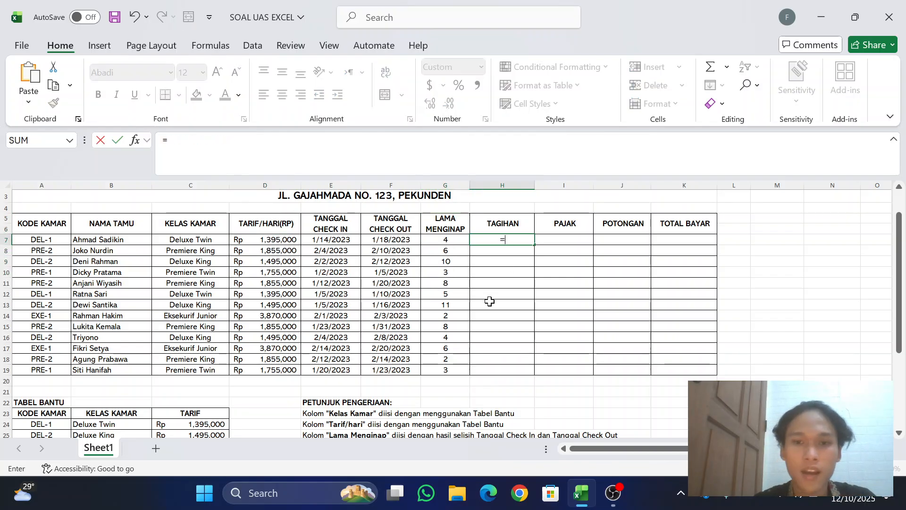
pyautogui.click(259, 241)
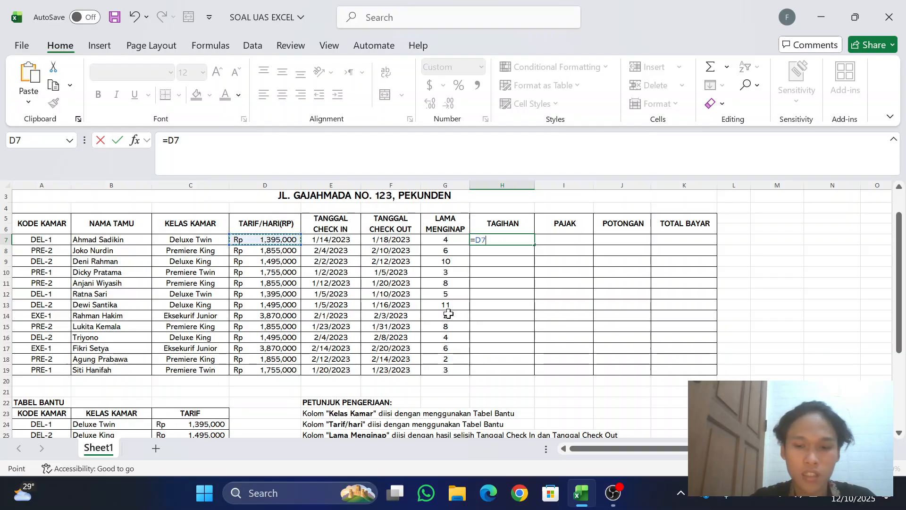
pyautogui.write('*')
pyautogui.click(448, 240)
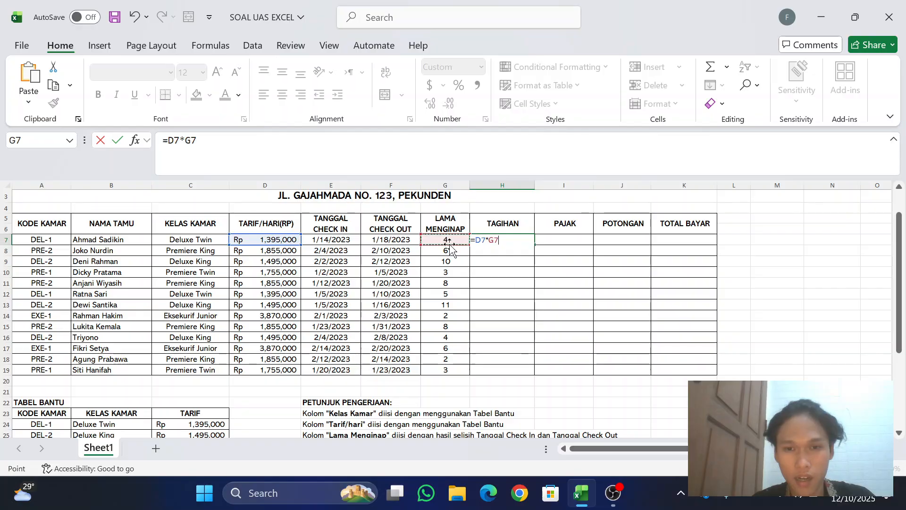
pyautogui.press('Return')
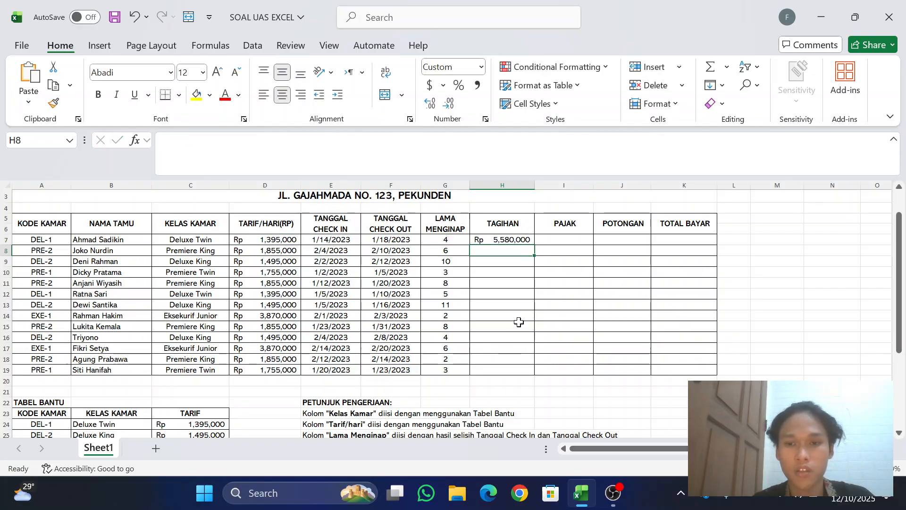
# Fill the H7 bill formula down through H19
pyautogui.click(520, 238)
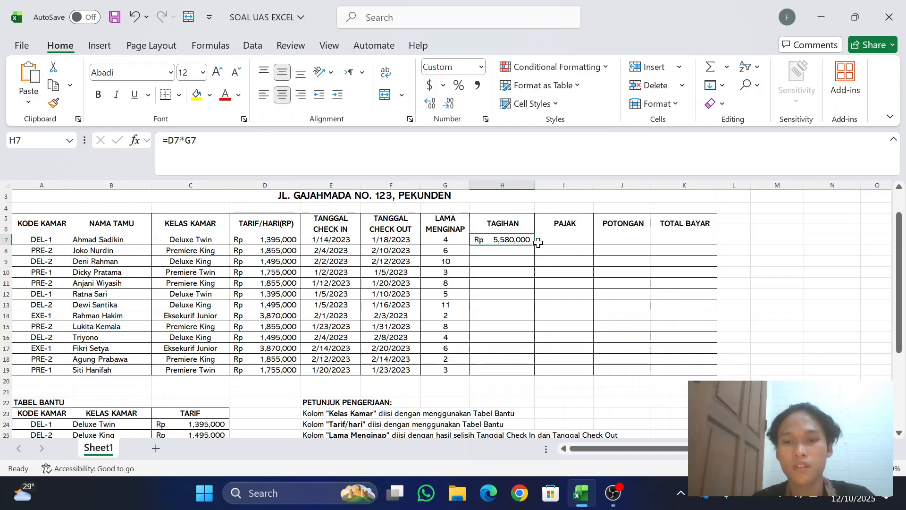
pyautogui.moveTo(534, 245); pyautogui.dragTo(516, 376)
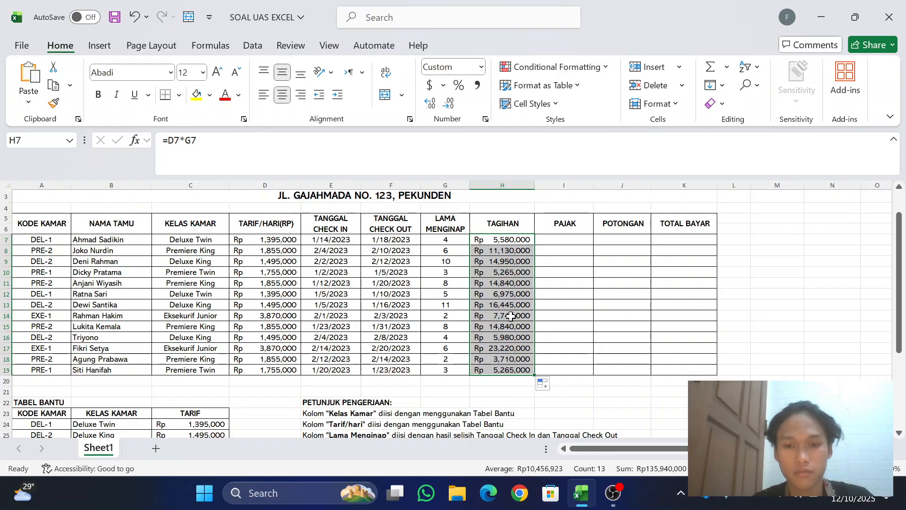
pyautogui.scroll(-3, 514, 325)
pyautogui.scroll(3, 514, 326)
# Examine the Pajak instruction with its two tax-rate conditions and the last characters of the room codes in A7 to A9
pyautogui.click(560, 239)
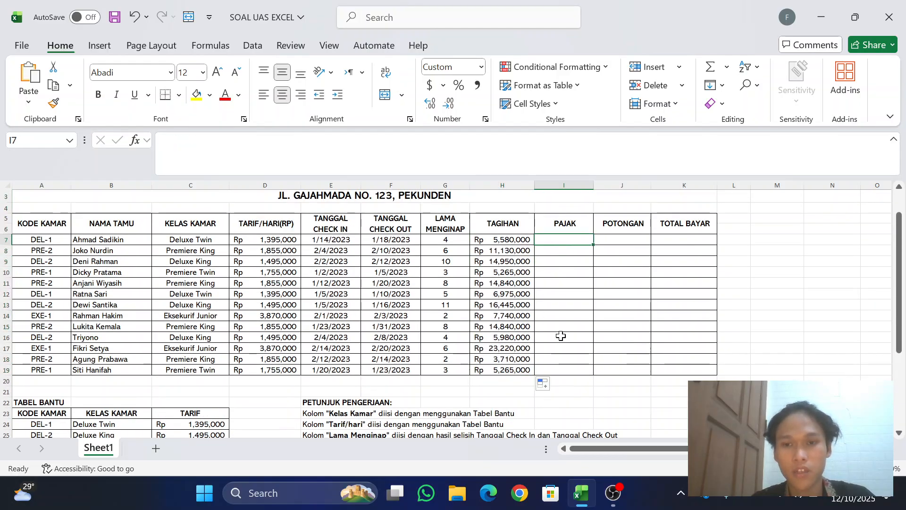
pyautogui.scroll(-7, 557, 358)
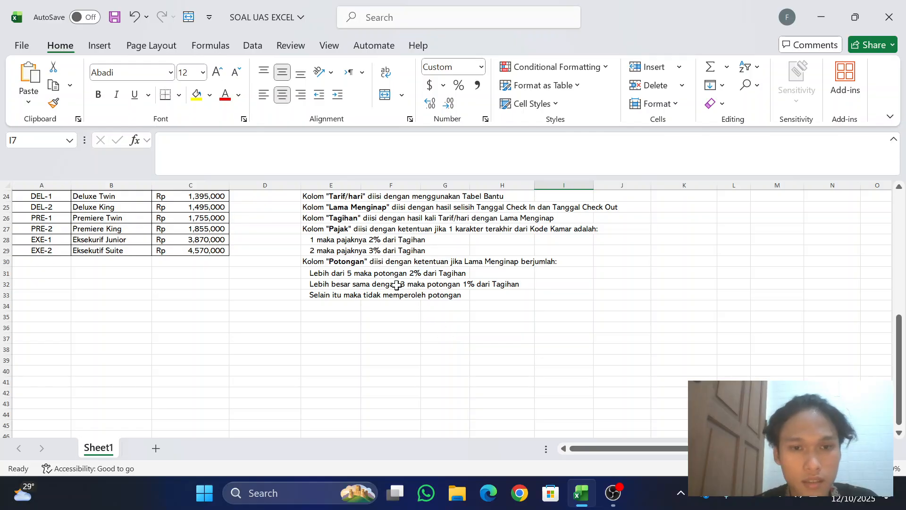
pyautogui.moveTo(315, 228); pyautogui.dragTo(546, 228)
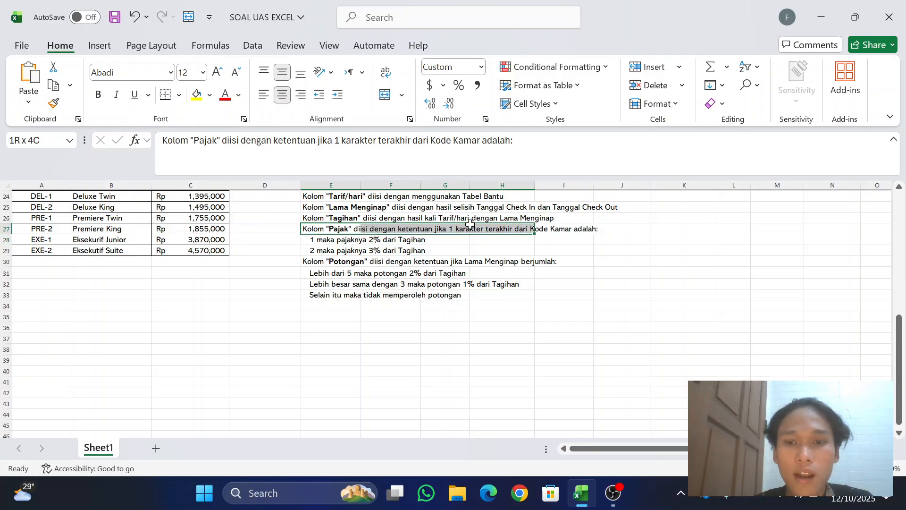
pyautogui.click(351, 253)
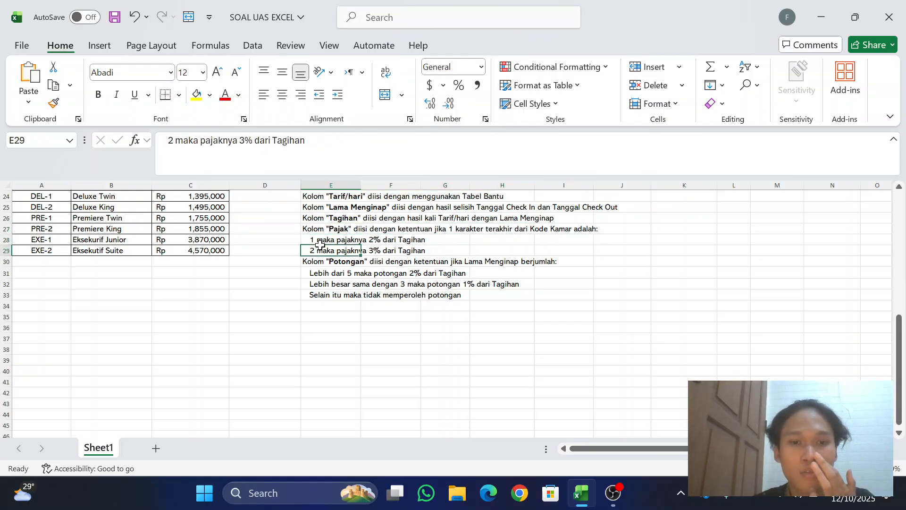
pyautogui.click(356, 240)
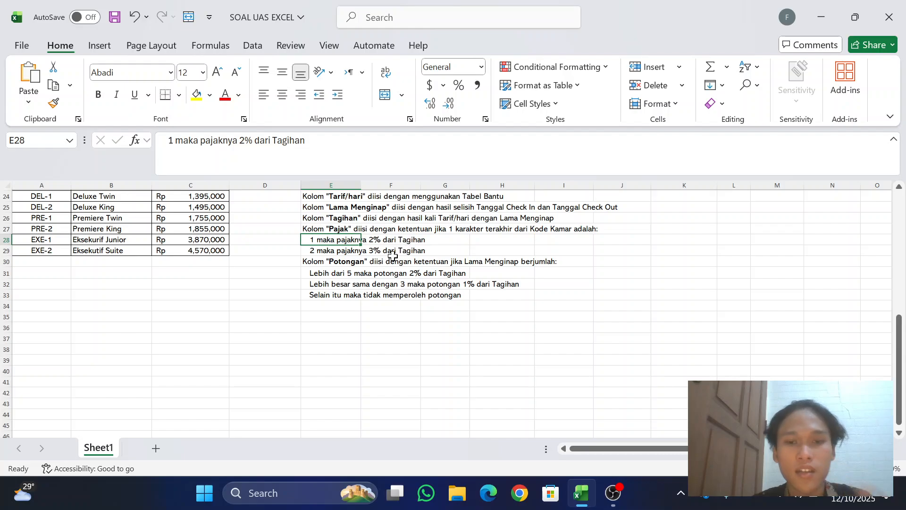
pyautogui.click(318, 254)
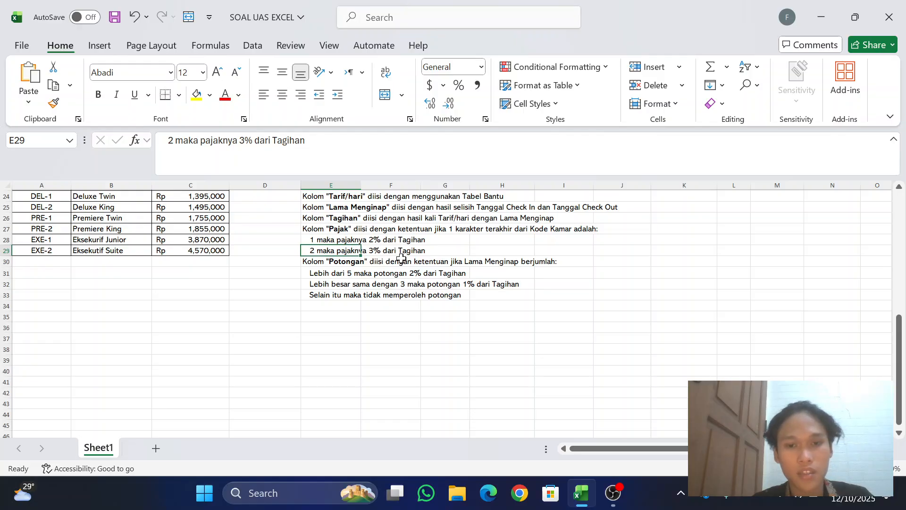
pyautogui.scroll(5, 280, 260)
pyautogui.scroll(2, 108, 216)
pyautogui.click(51, 228)
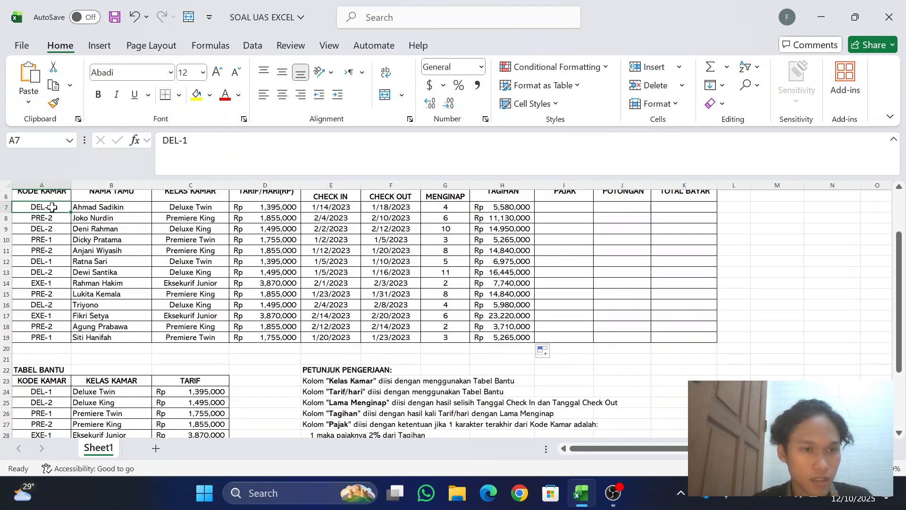
pyautogui.scroll(1, 53, 238)
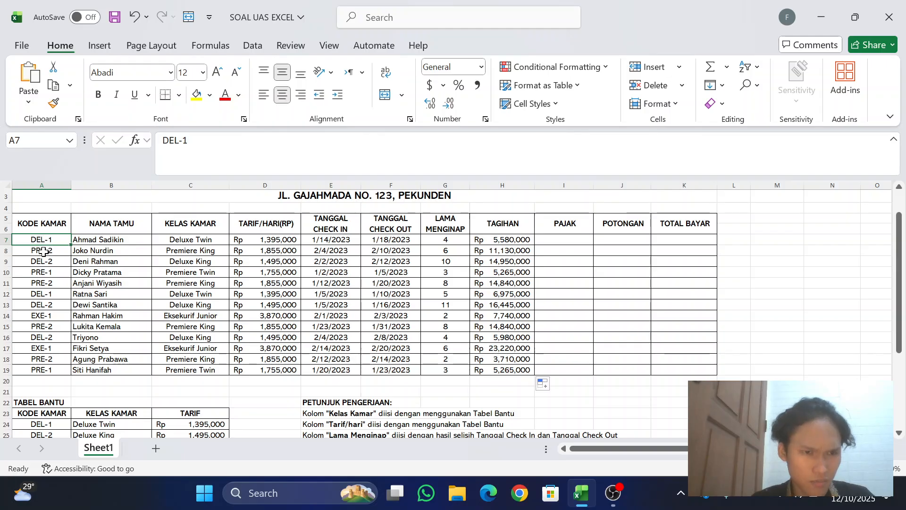
pyautogui.click(44, 252)
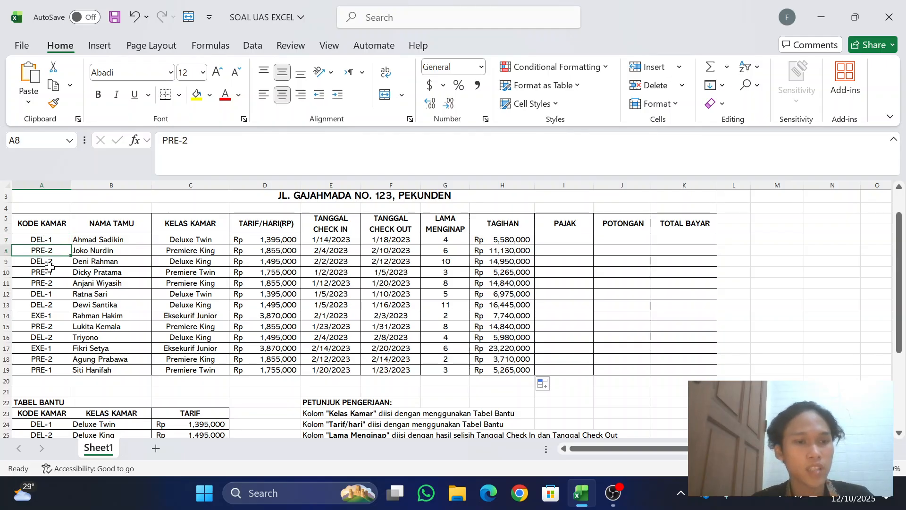
pyautogui.click(49, 262)
# Begin the Pajak formula in I7 with =IF(RIGHT(A7, using the first guest's room code as the text
pyautogui.click(570, 239)
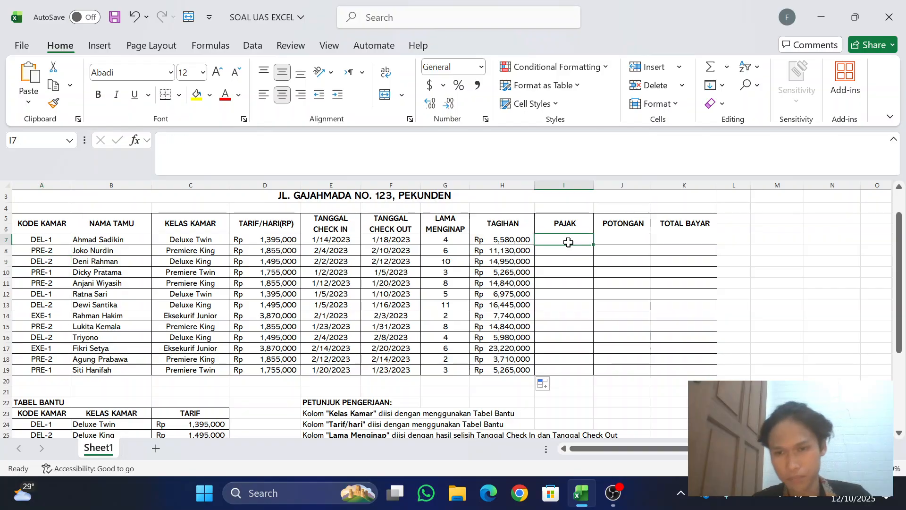
pyautogui.write('=IF')
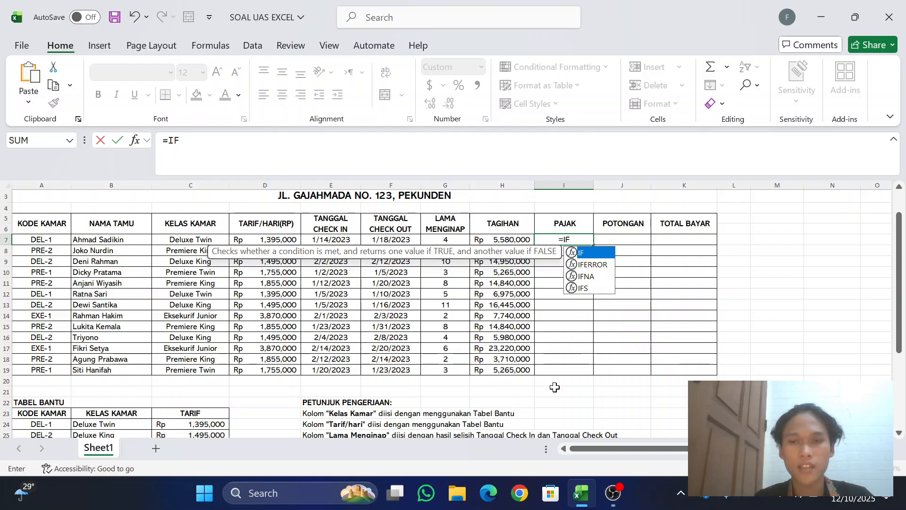
pyautogui.write('(')
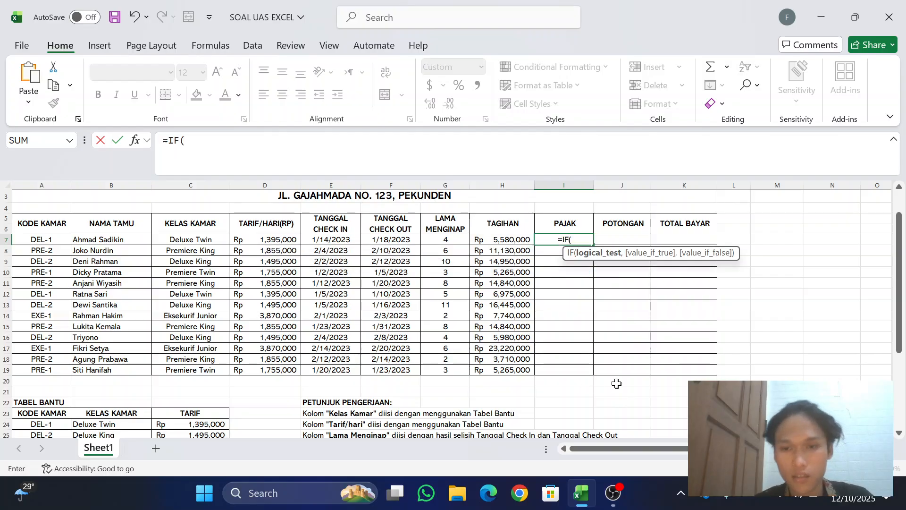
pyautogui.scroll(-5, 617, 384)
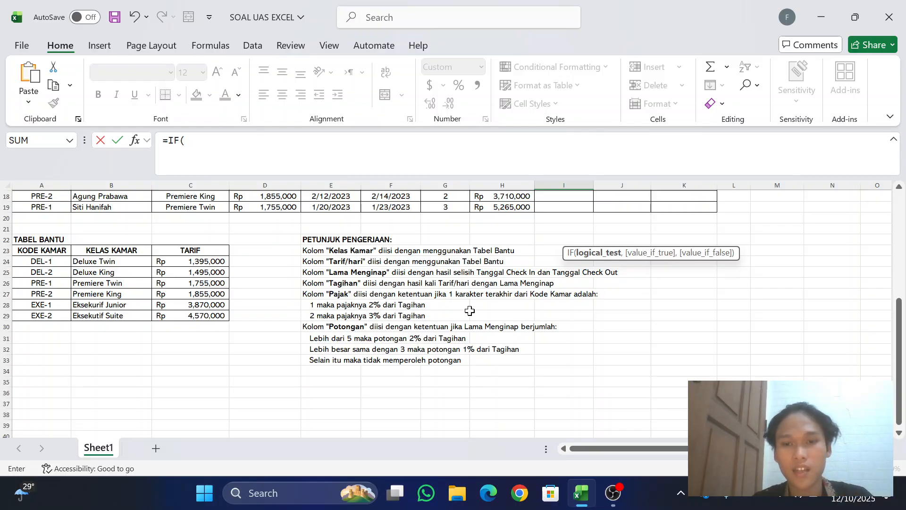
pyautogui.scroll(5, 469, 310)
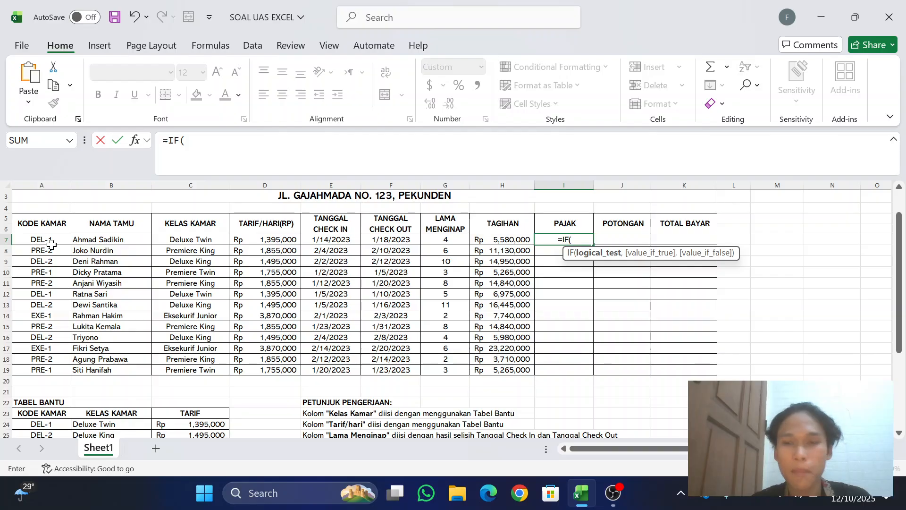
pyautogui.write('RIGHT')
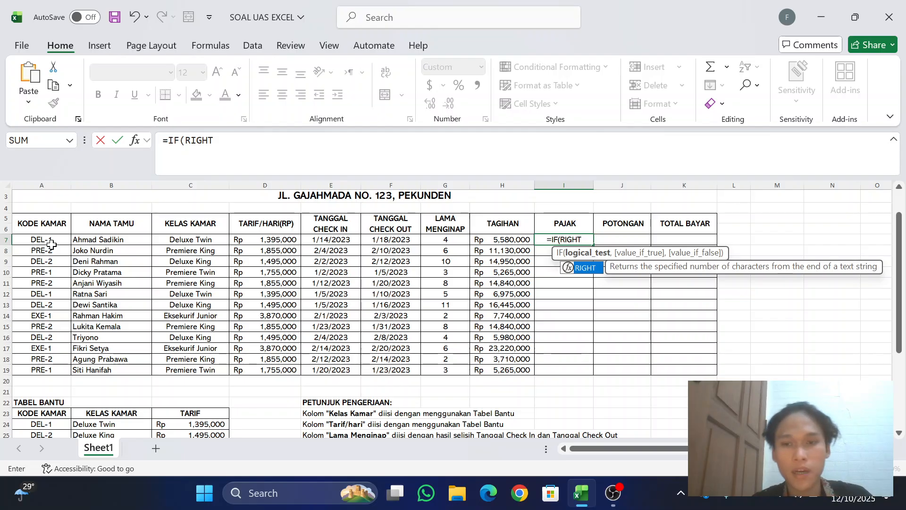
pyautogui.write('(')
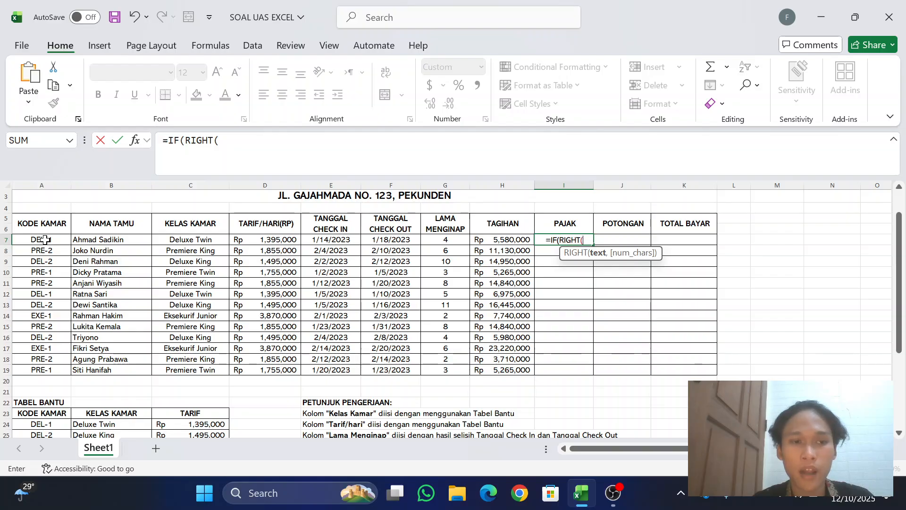
pyautogui.click(45, 240)
pyautogui.write(',')
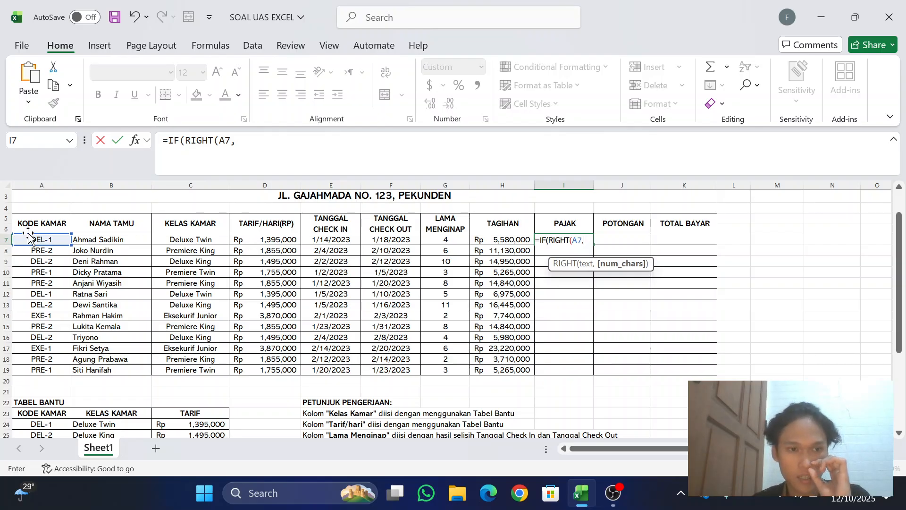
# Complete the first logical test of the I7 tax formula as RIGHT(A7,1)="1", following the Pajak instruction
pyautogui.scroll(-5, 385, 321)
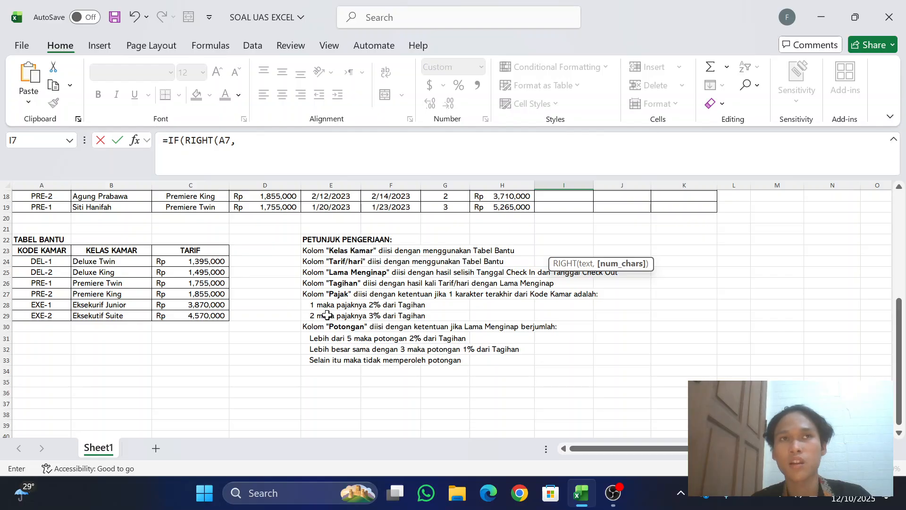
pyautogui.scroll(4, 327, 315)
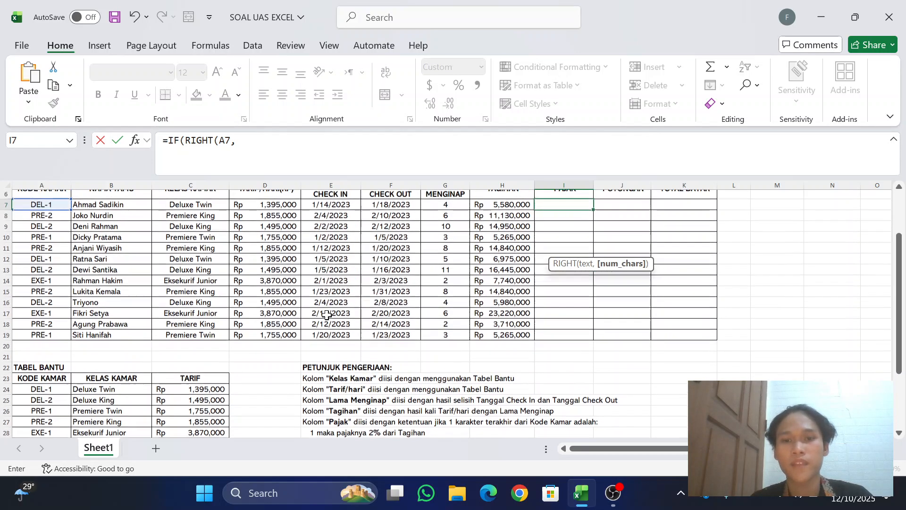
pyautogui.scroll(-4, 327, 315)
pyautogui.scroll(4, 361, 287)
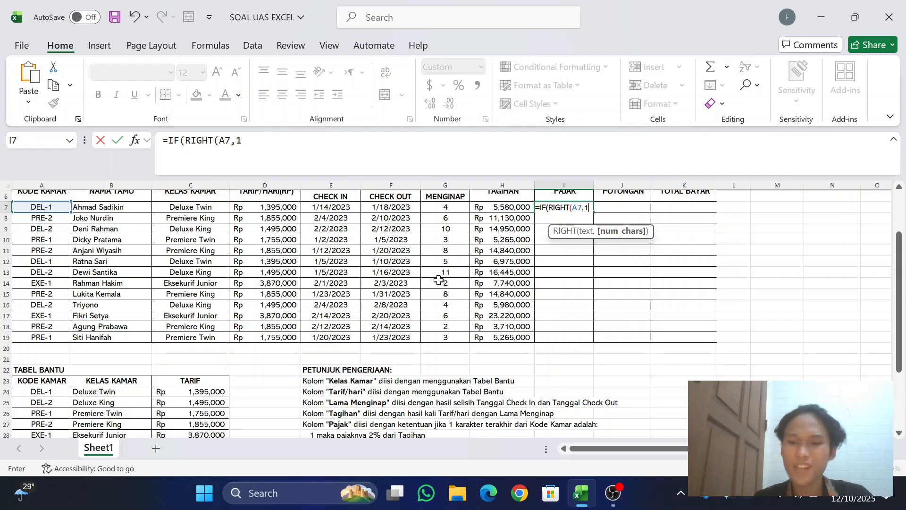
pyautogui.write(')')
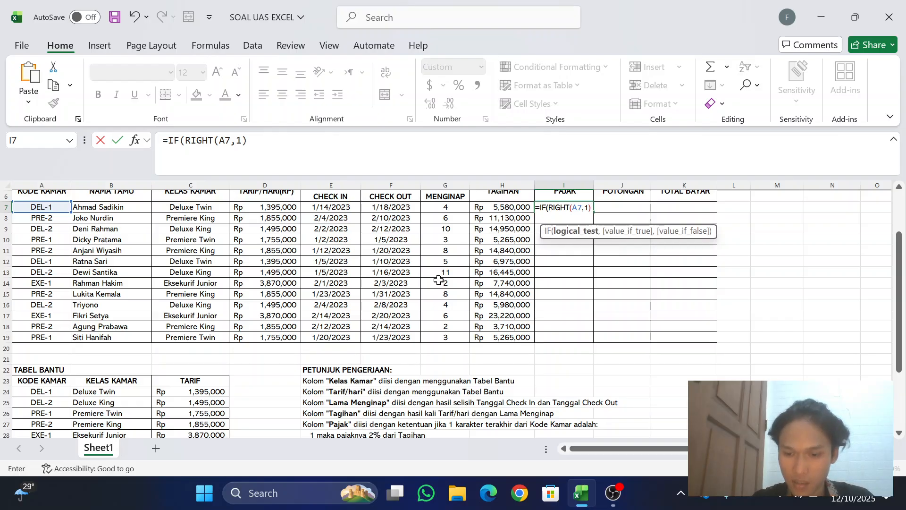
pyautogui.write('=')
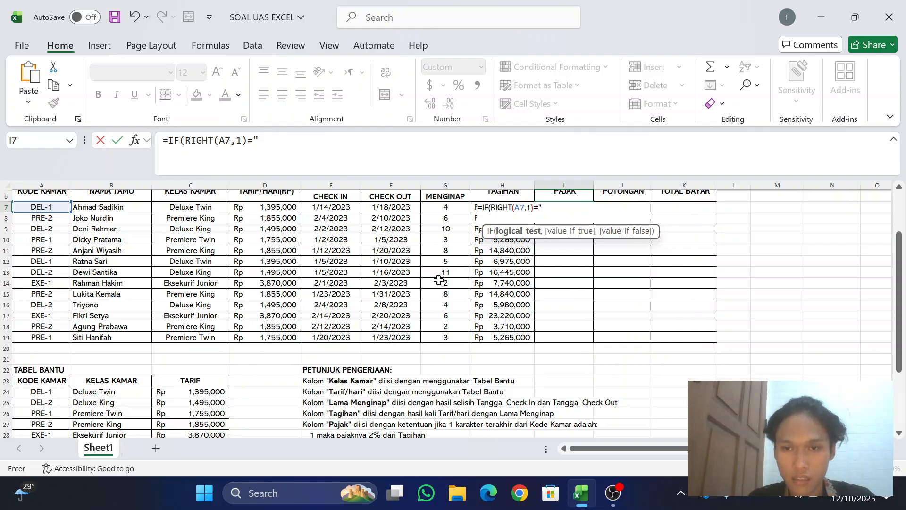
pyautogui.write('1')
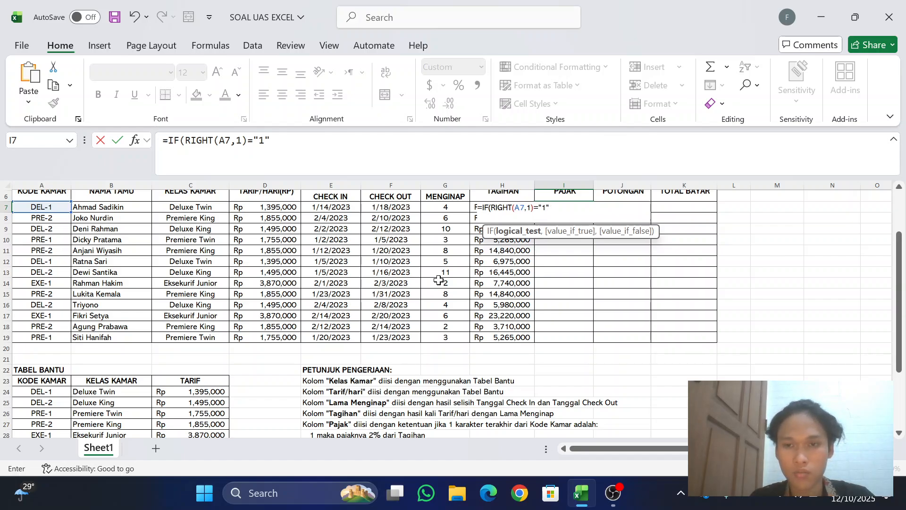
pyautogui.write('",')
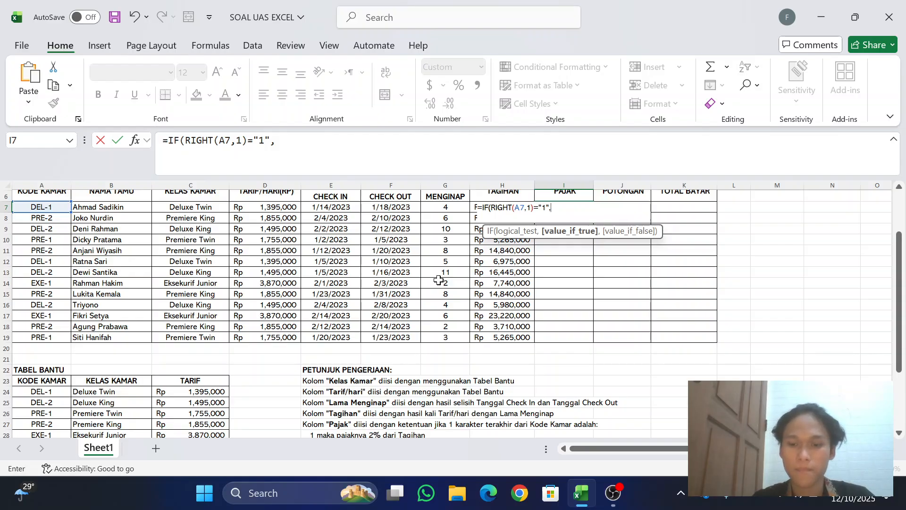
# Add 2%*H7 as the value if true in the I7 tax formula, followed by a comma
pyautogui.scroll(-4, 439, 279)
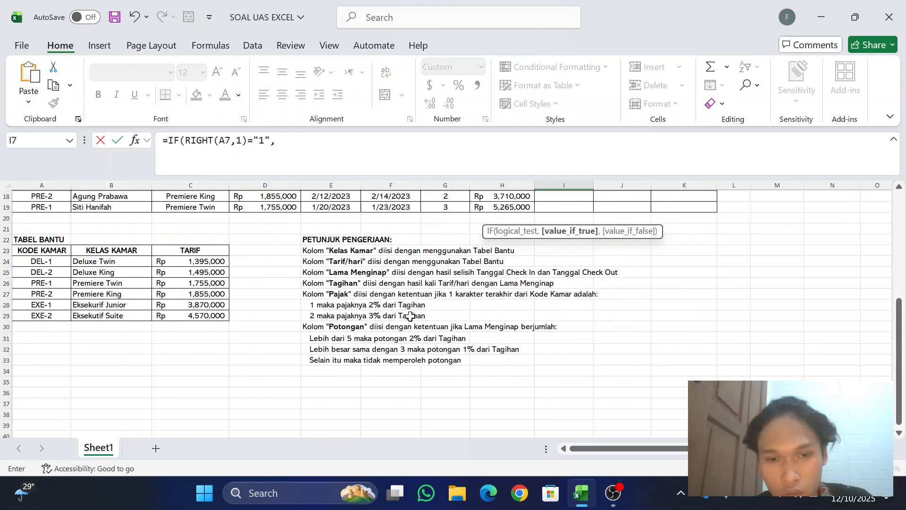
pyautogui.scroll(6, 404, 313)
pyautogui.scroll(-2, 384, 335)
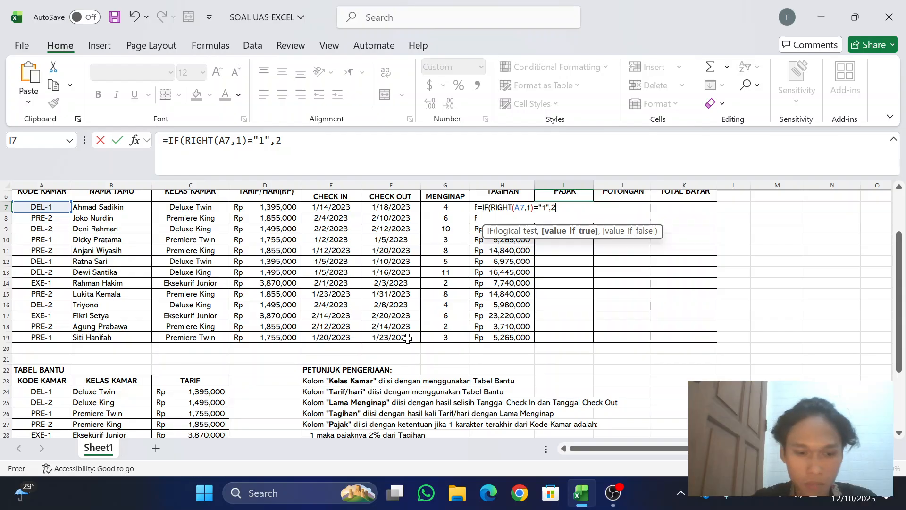
pyautogui.write('%*')
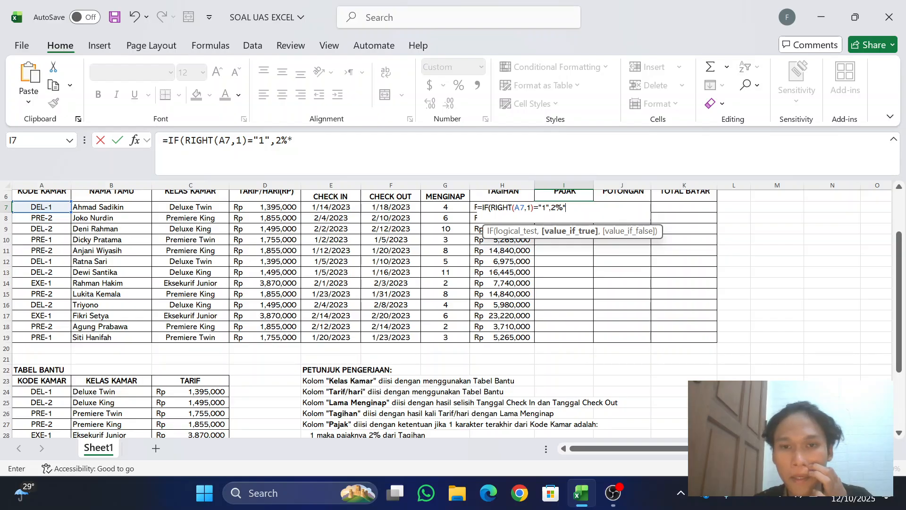
pyautogui.click(473, 208)
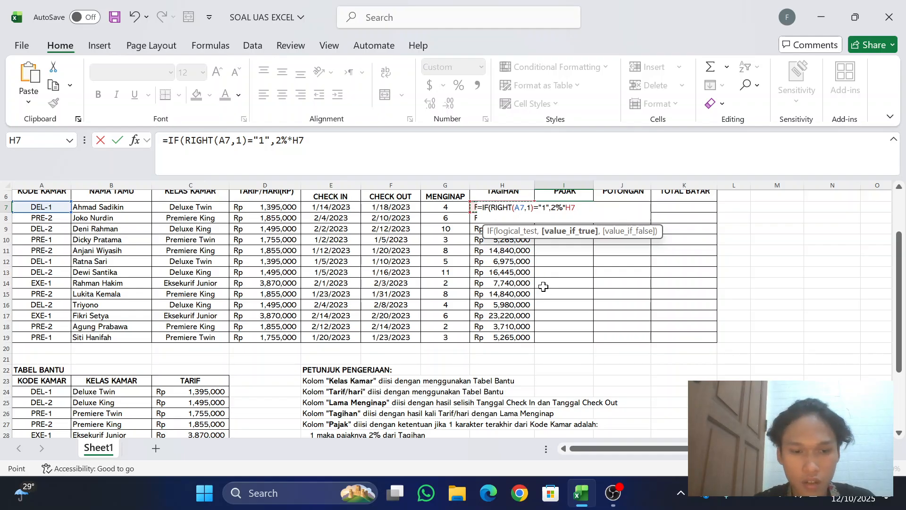
pyautogui.write(',')
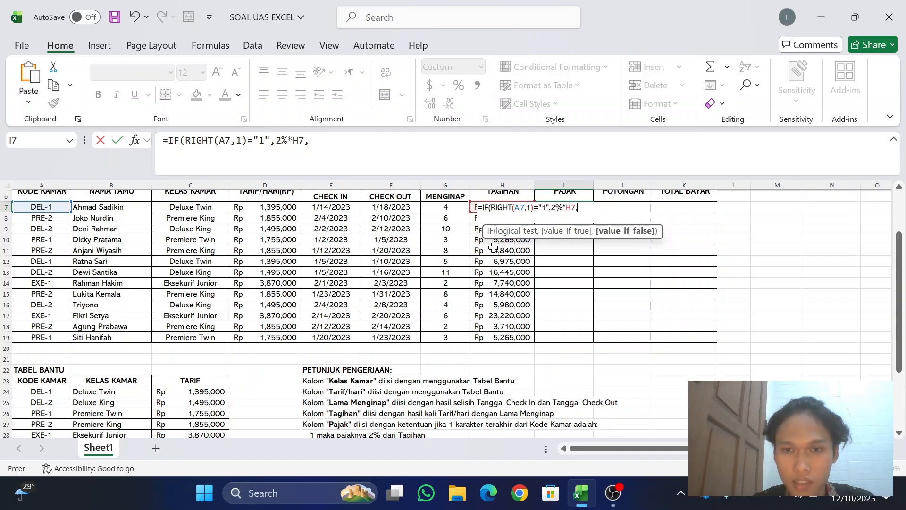
# Copy IF(RIGHT(A7,1)="1",2%*H7 within the I7 formula and paste it as the value if false to nest a second IF
pyautogui.scroll(-3, 497, 295)
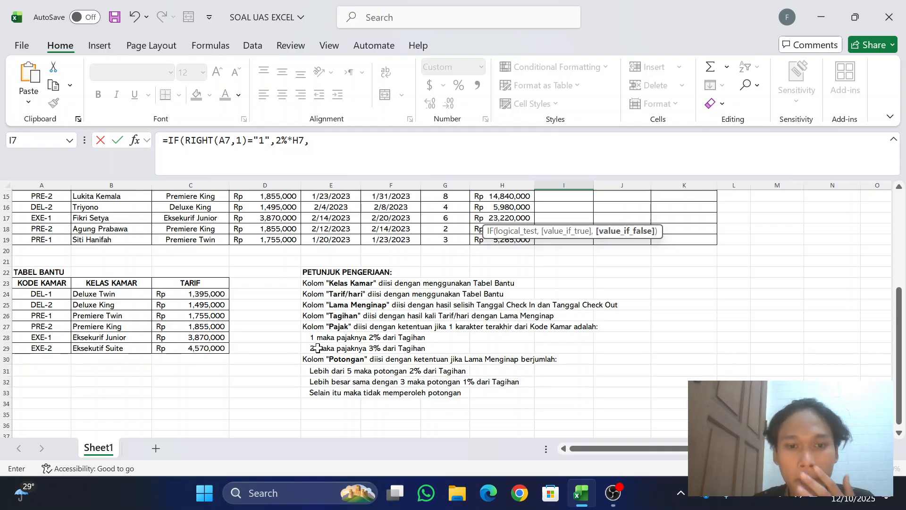
pyautogui.scroll(3, 377, 335)
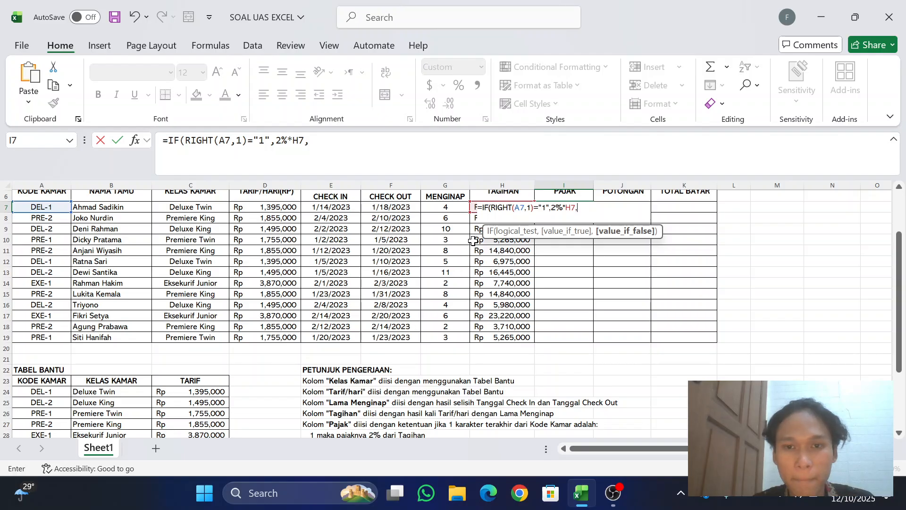
pyautogui.scroll(-1, 450, 336)
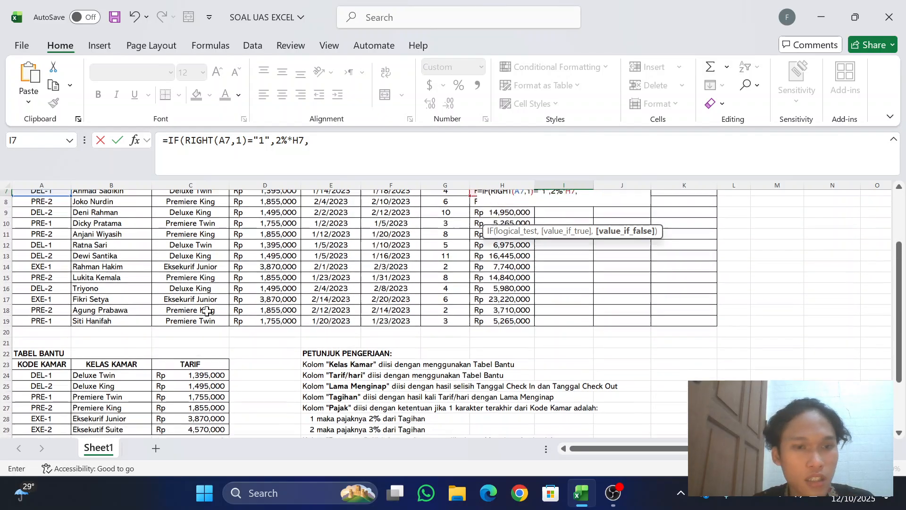
pyautogui.scroll(-4, 207, 311)
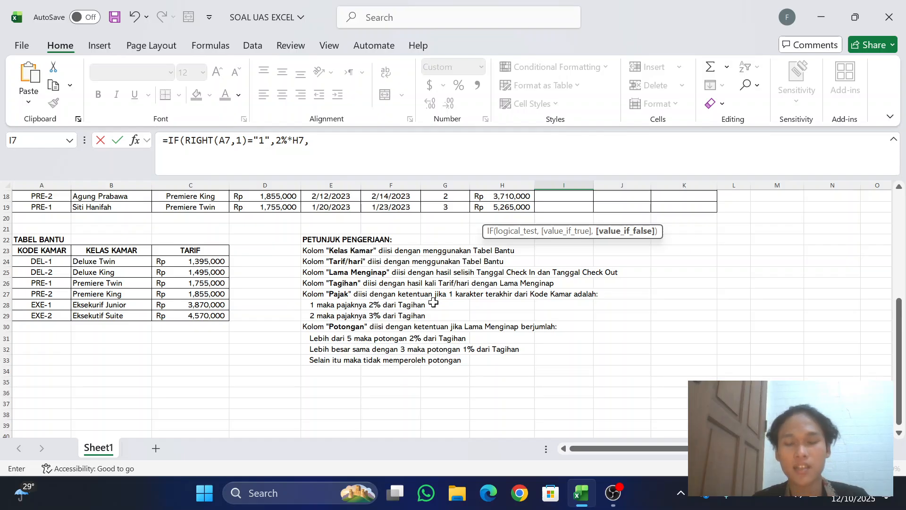
pyautogui.scroll(4, 433, 302)
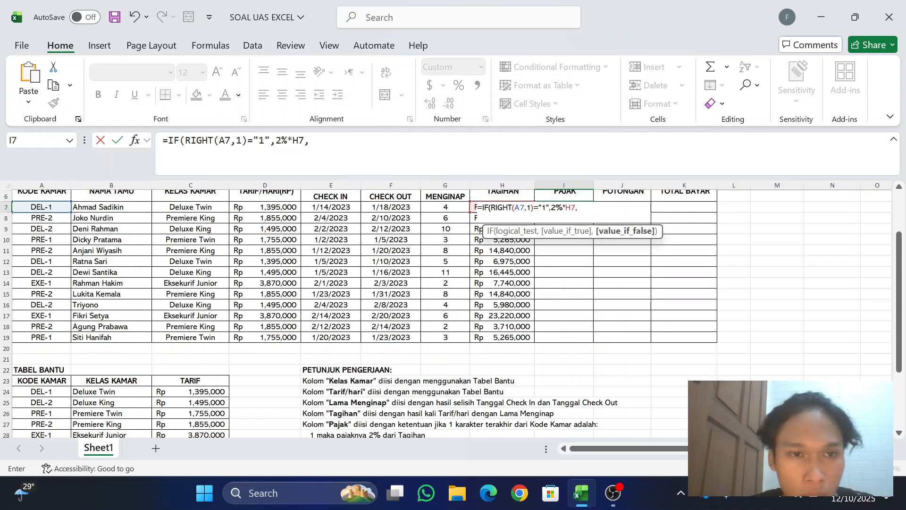
pyautogui.moveTo(178, 140); pyautogui.dragTo(230, 140)
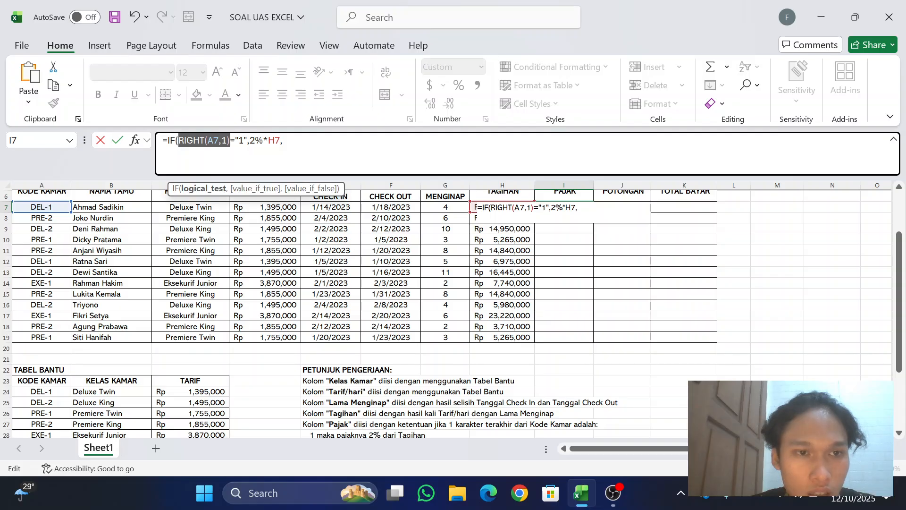
pyautogui.moveTo(168, 140); pyautogui.dragTo(281, 140)
pyautogui.hotkey('ctrl', 'c')
pyautogui.click(283, 140)
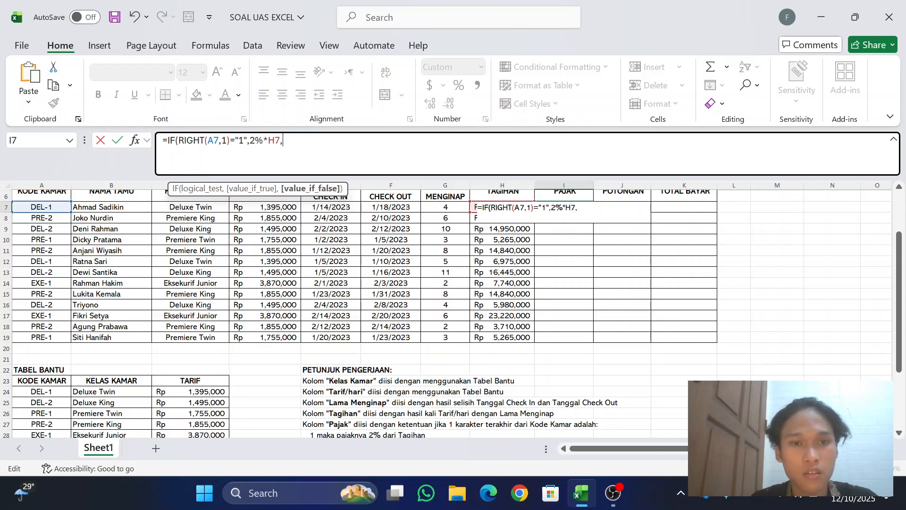
pyautogui.hotkey('ctrl', 'v')
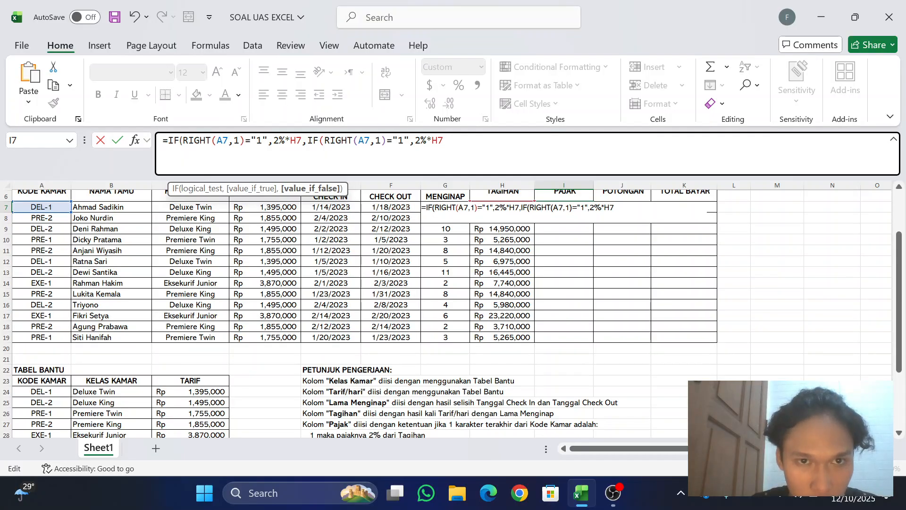
# Change the nested IF's comparison value to "2" in the I7 tax formula
pyautogui.moveTo(296, 140); pyautogui.dragTo(234, 141)
pyautogui.moveTo(168, 140); pyautogui.dragTo(301, 140)
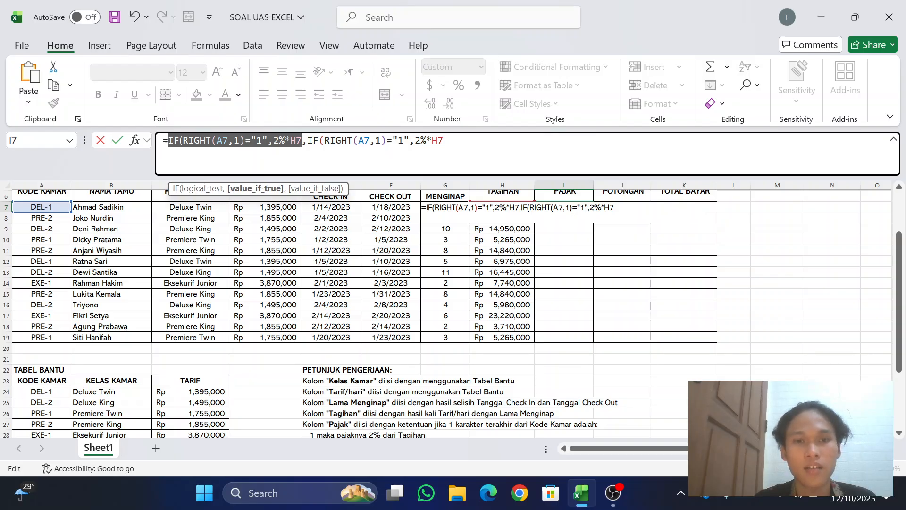
pyautogui.moveTo(307, 140); pyautogui.dragTo(415, 141)
pyautogui.scroll(-5, 422, 277)
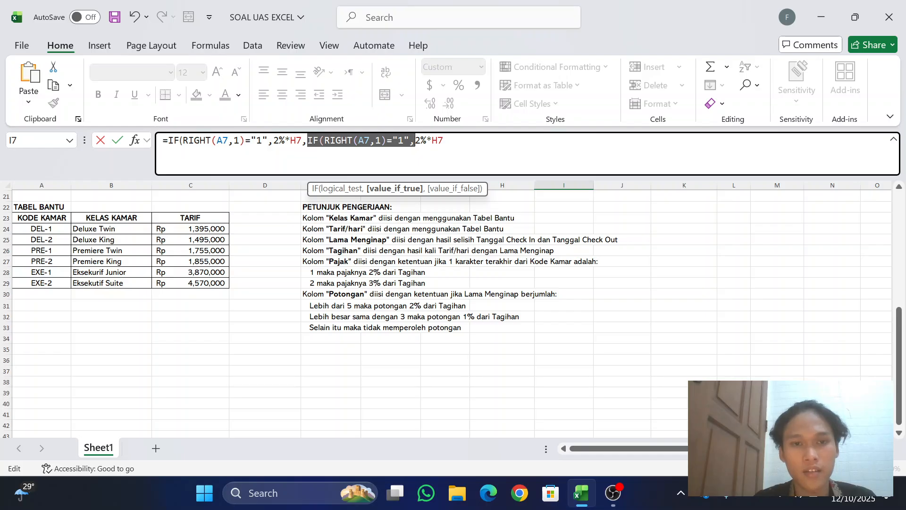
pyautogui.scroll(2, 421, 311)
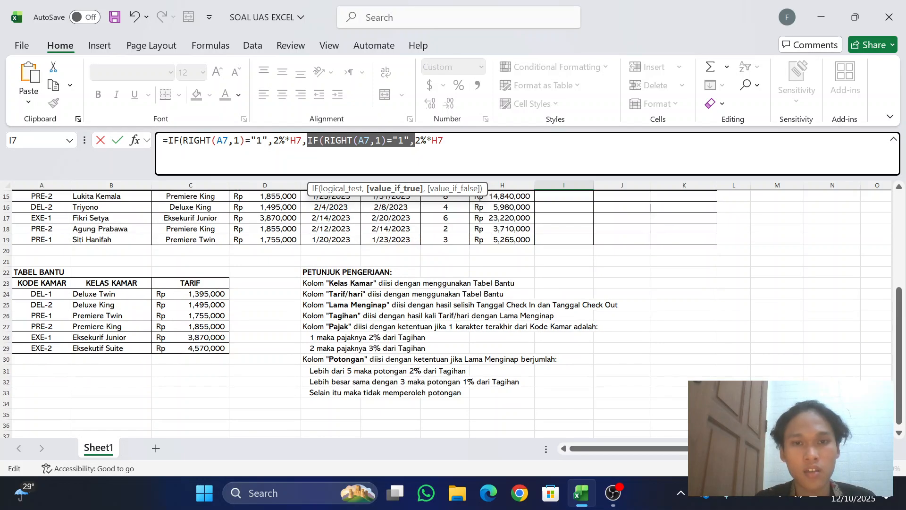
pyautogui.click(363, 140)
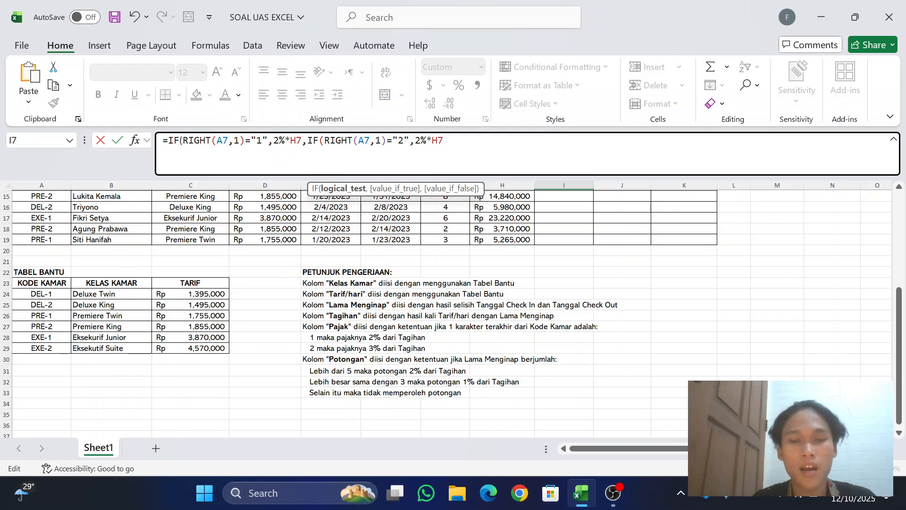
# Set the nested IF's tax rate to 3%, close both brackets and enter the I7 formula
pyautogui.click(420, 140)
pyautogui.scroll(-1, 355, 325)
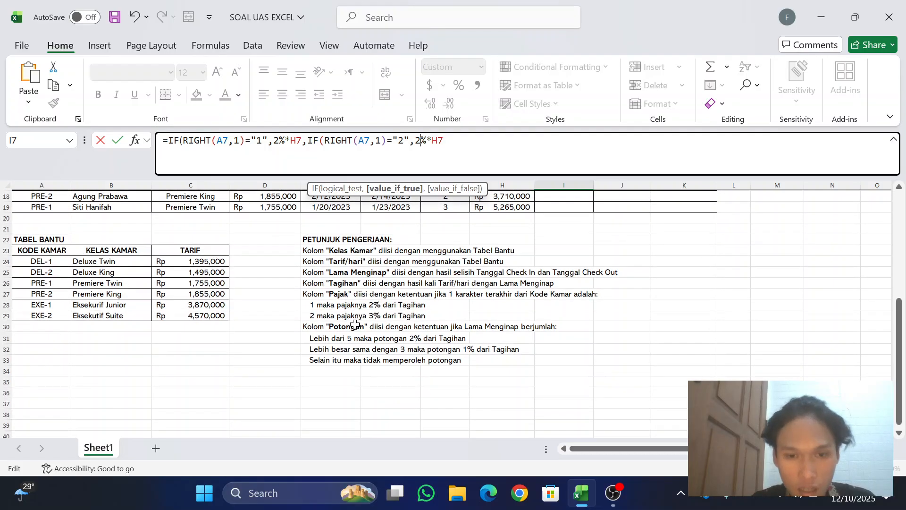
pyautogui.scroll(4, 355, 325)
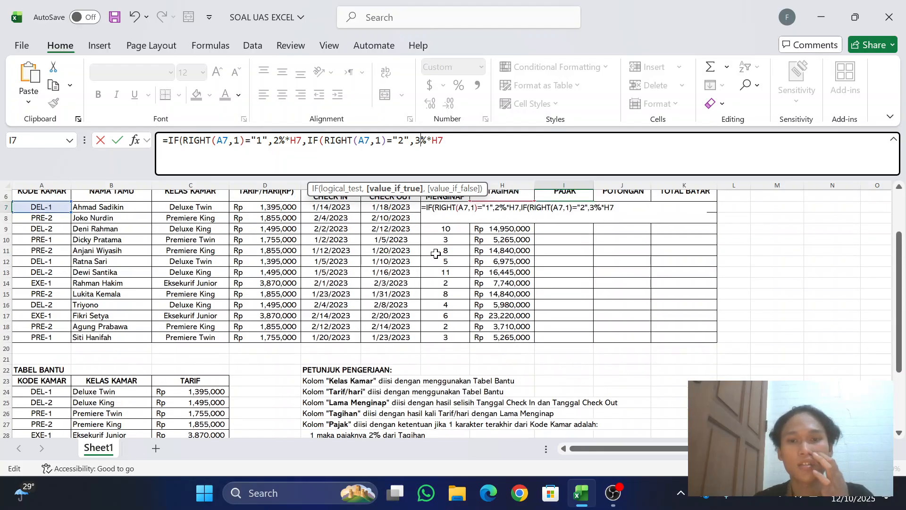
pyautogui.scroll(1, 500, 223)
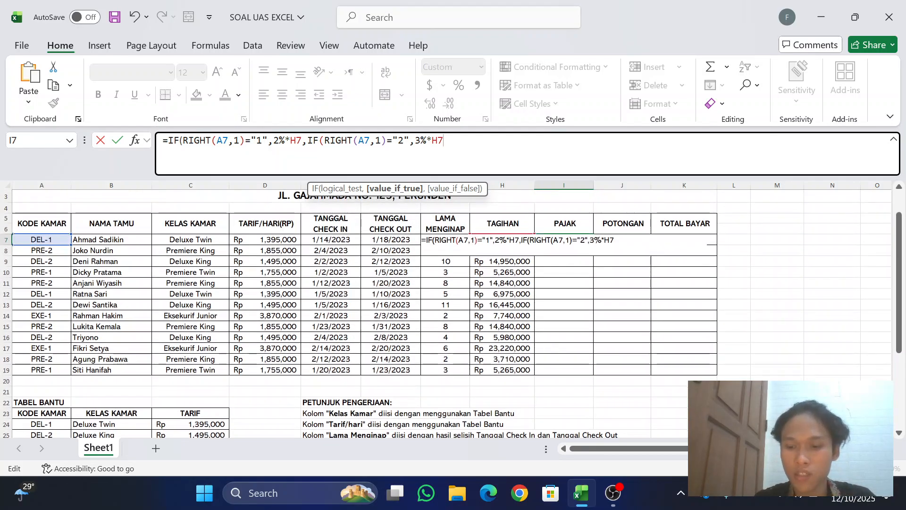
pyautogui.write('))')
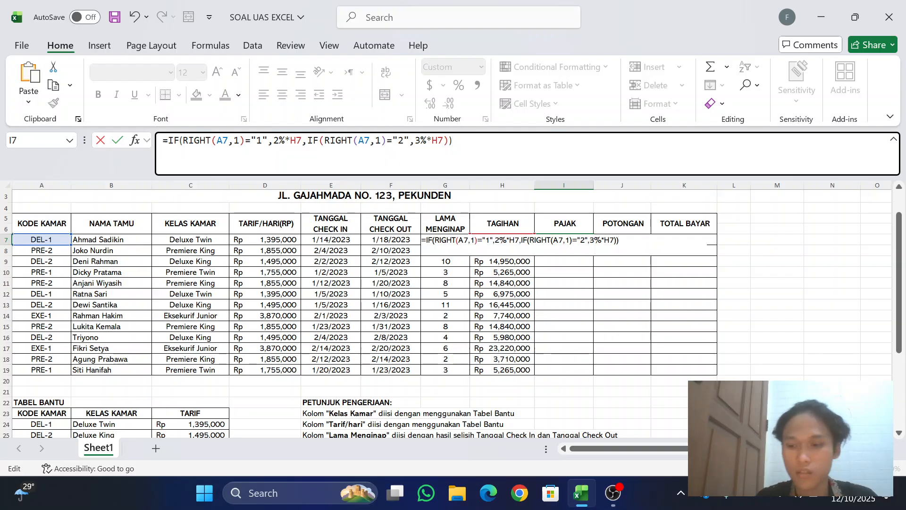
pyautogui.press('Return')
# Fill the I7 tax formula down through I19 and check the copied formula in I8
pyautogui.click(556, 239)
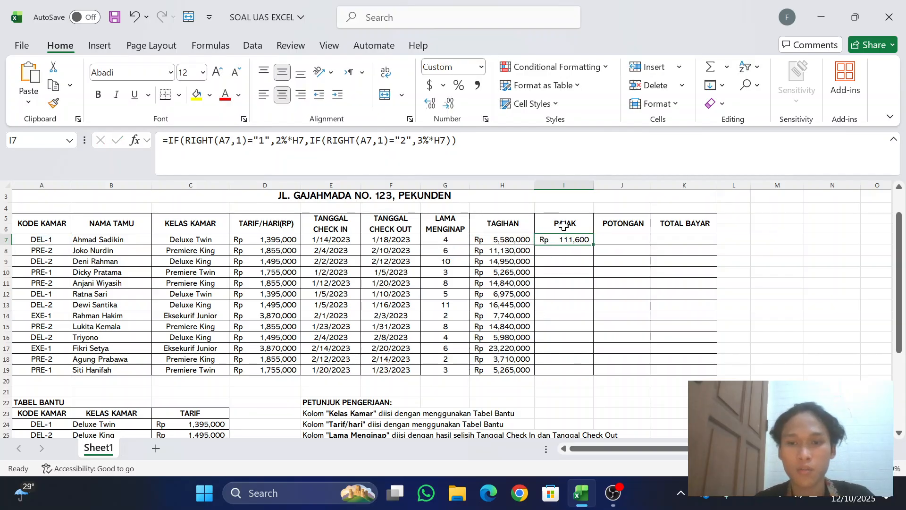
pyautogui.moveTo(595, 245); pyautogui.dragTo(584, 373)
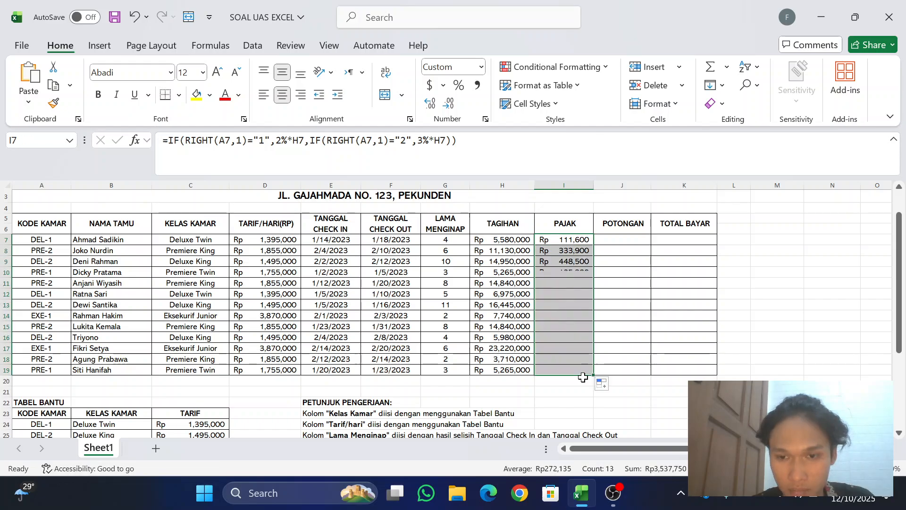
pyautogui.click(556, 249)
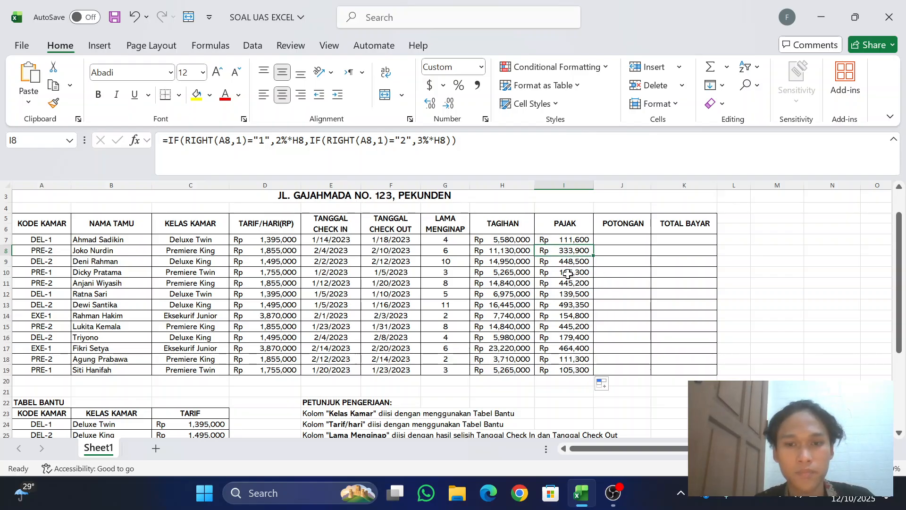
# Select J7 for the first guest's discount and examine the Potongan instruction with its length-of-stay conditions
pyautogui.click(620, 250)
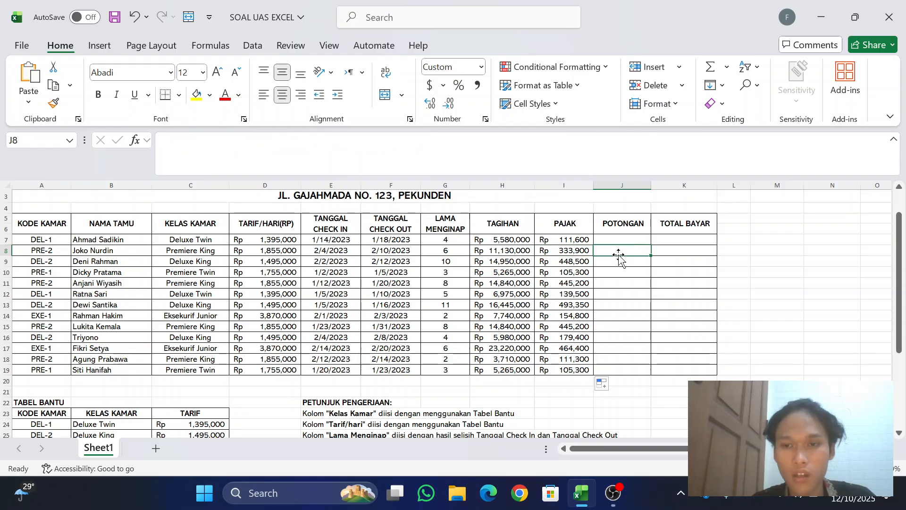
pyautogui.click(624, 240)
pyautogui.scroll(-2, 600, 301)
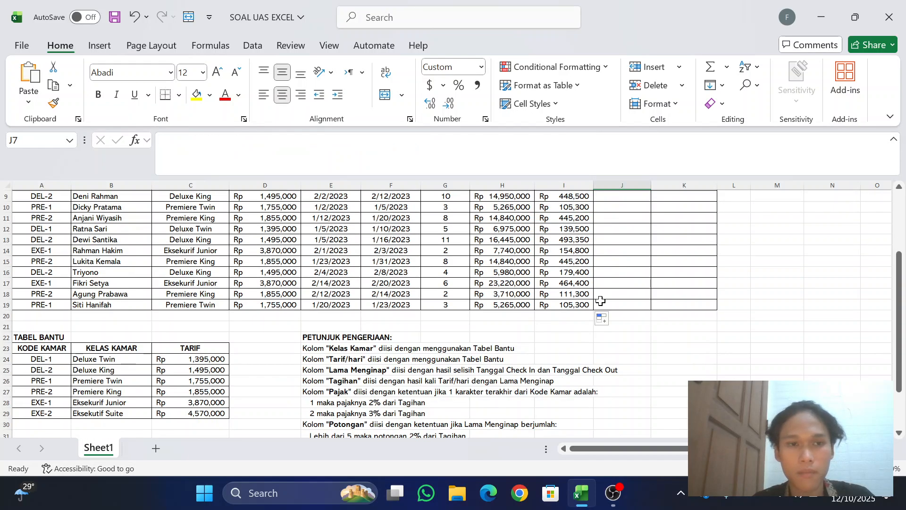
pyautogui.scroll(1, 600, 300)
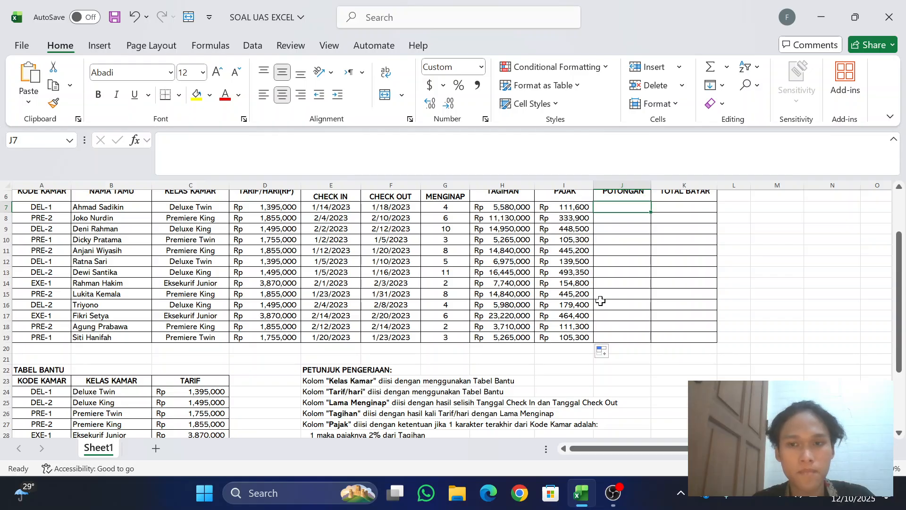
pyautogui.scroll(-3, 600, 301)
pyautogui.scroll(-4, 586, 298)
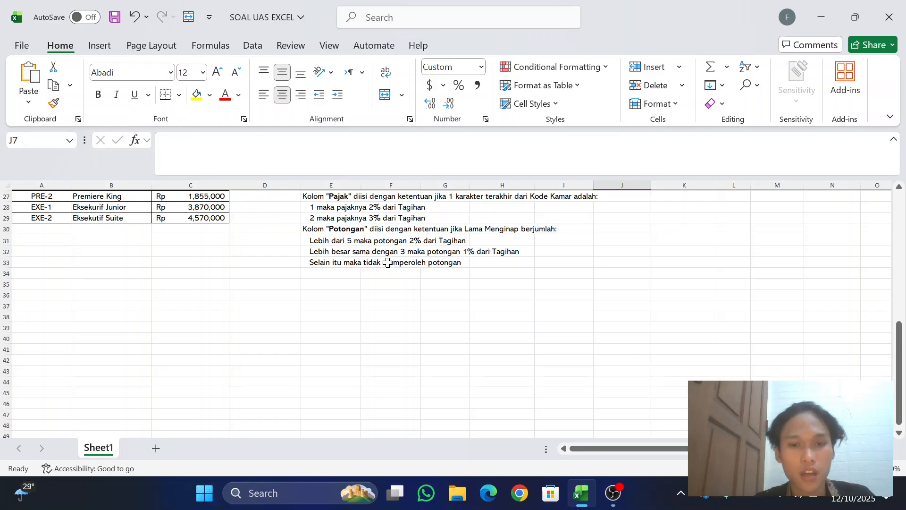
# Examine the remaining length-of-stay discount conditions under the Potongan instruction in rows 32 and 33
pyautogui.click(414, 254)
pyautogui.click(333, 252)
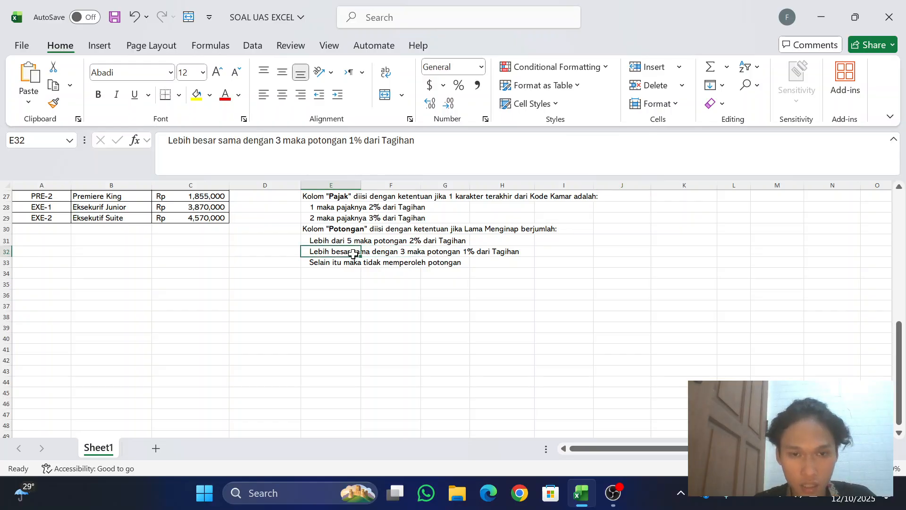
pyautogui.click(373, 254)
pyautogui.click(441, 254)
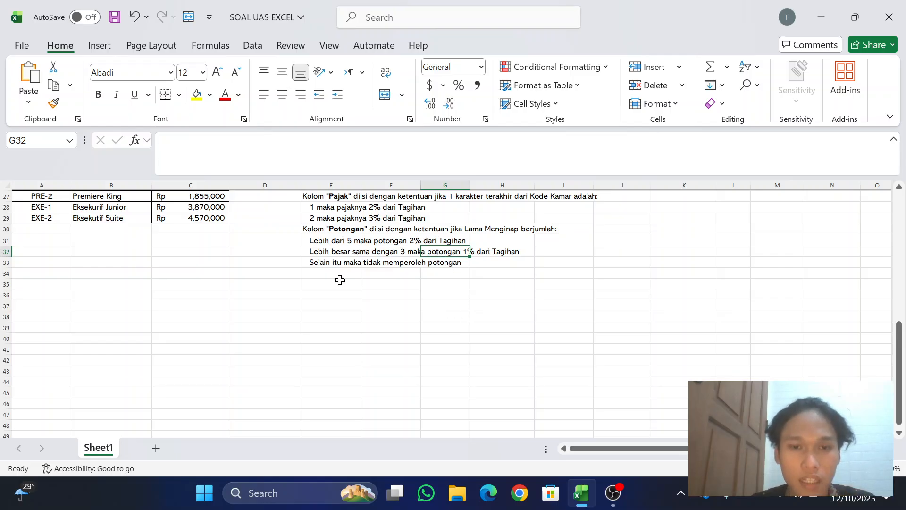
pyautogui.moveTo(336, 265); pyautogui.dragTo(446, 254)
pyautogui.scroll(8, 471, 317)
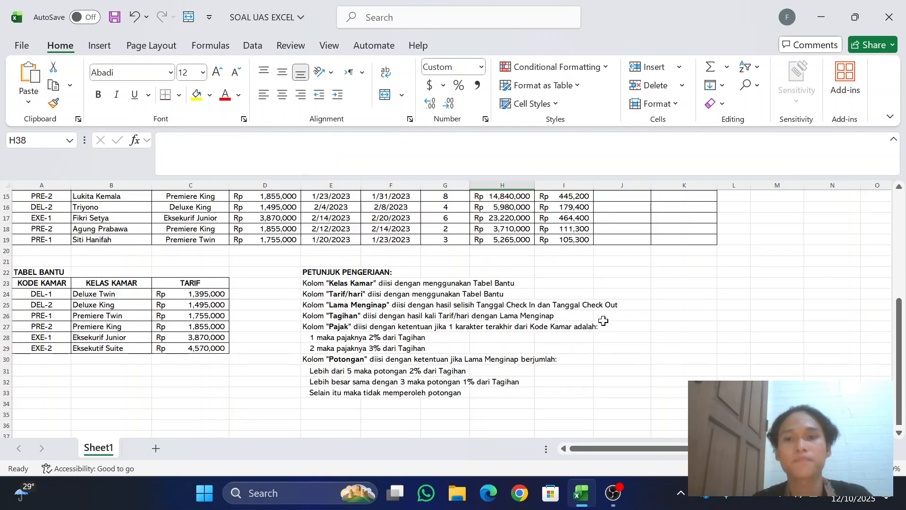
pyautogui.click(632, 247)
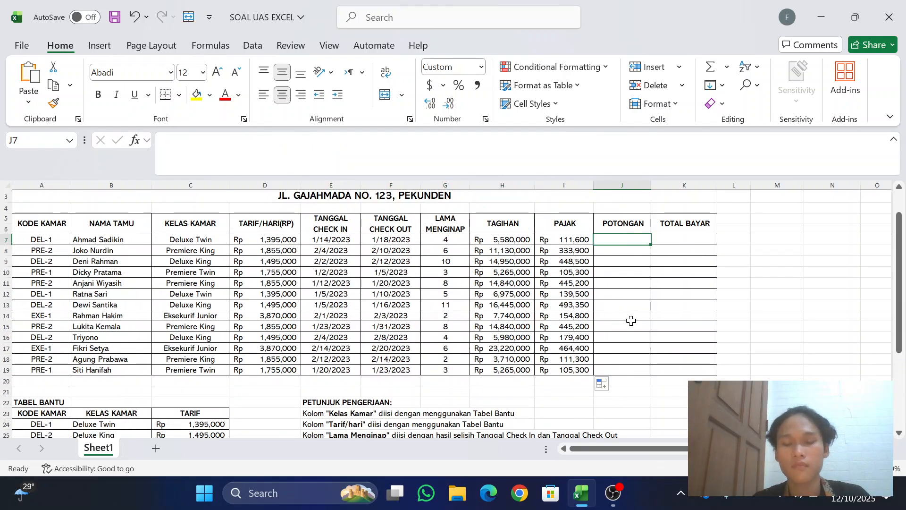
# Compare the I7 tax formula and room code in A7 with the length-of-stay values in G7:G19 used for the discount
pyautogui.scroll(-2, 631, 320)
pyautogui.scroll(3, 631, 320)
pyautogui.scroll(-2, 557, 301)
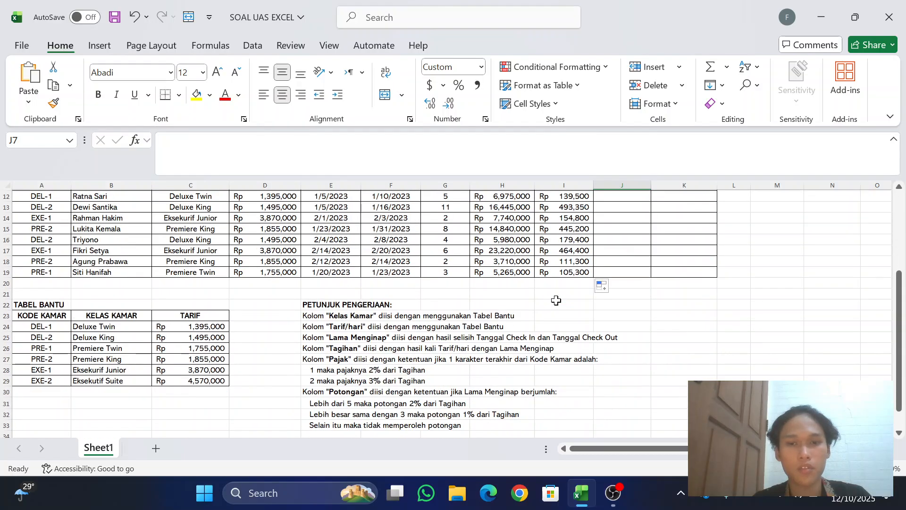
pyautogui.scroll(1, 562, 283)
pyautogui.click(571, 207)
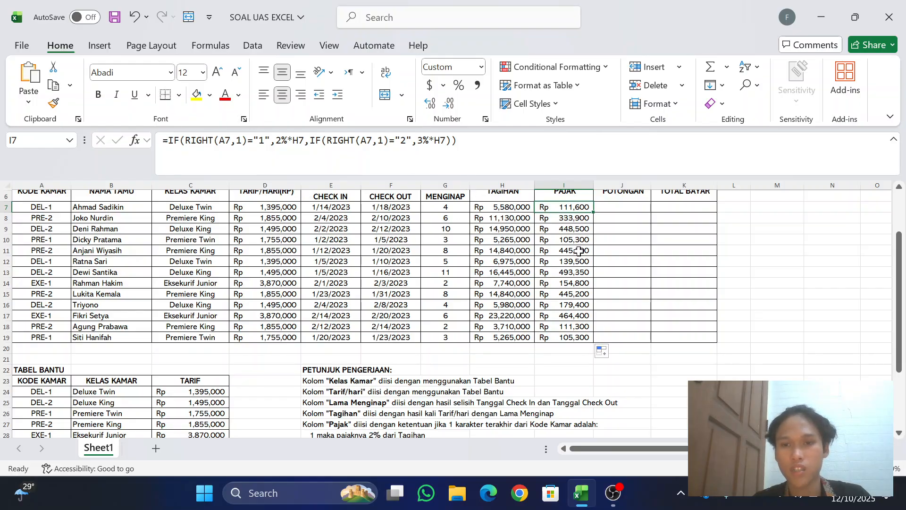
pyautogui.scroll(1, 191, 250)
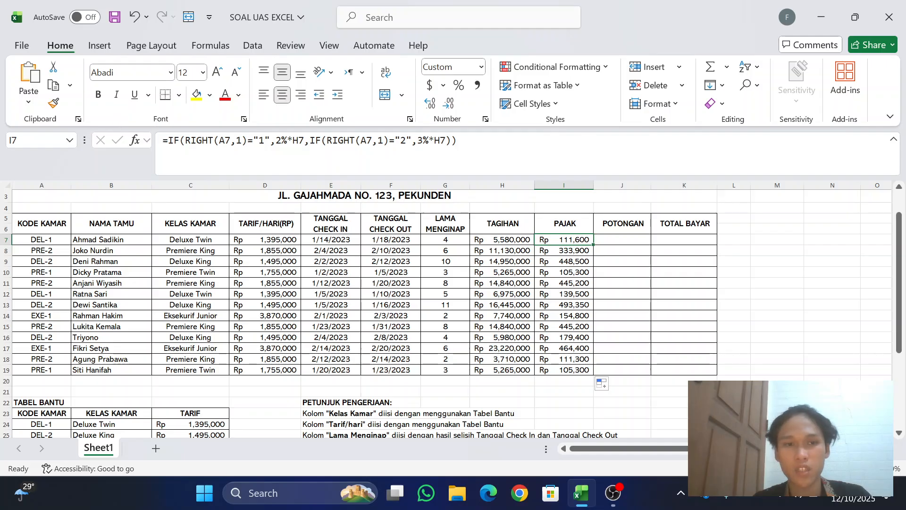
pyautogui.scroll(-7, 437, 292)
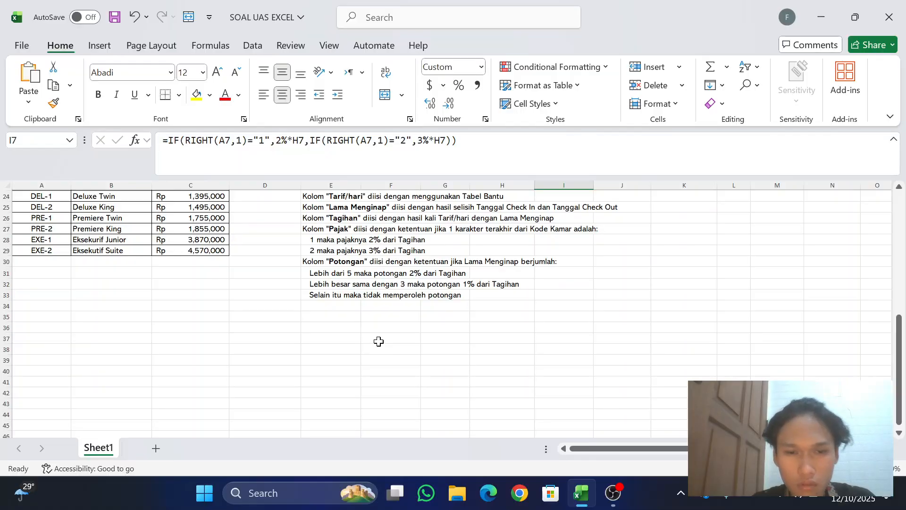
pyautogui.scroll(6, 382, 340)
pyautogui.scroll(1, 442, 219)
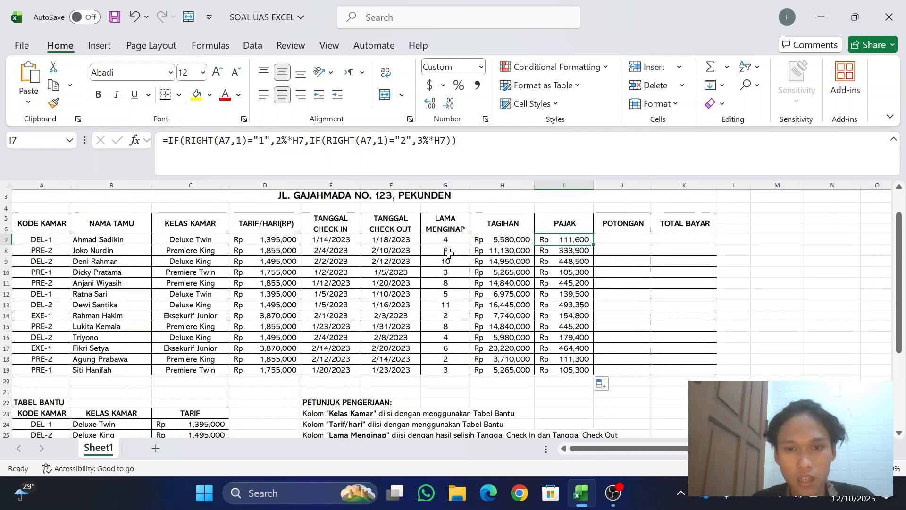
pyautogui.click(450, 240)
pyautogui.moveTo(454, 250); pyautogui.dragTo(454, 370)
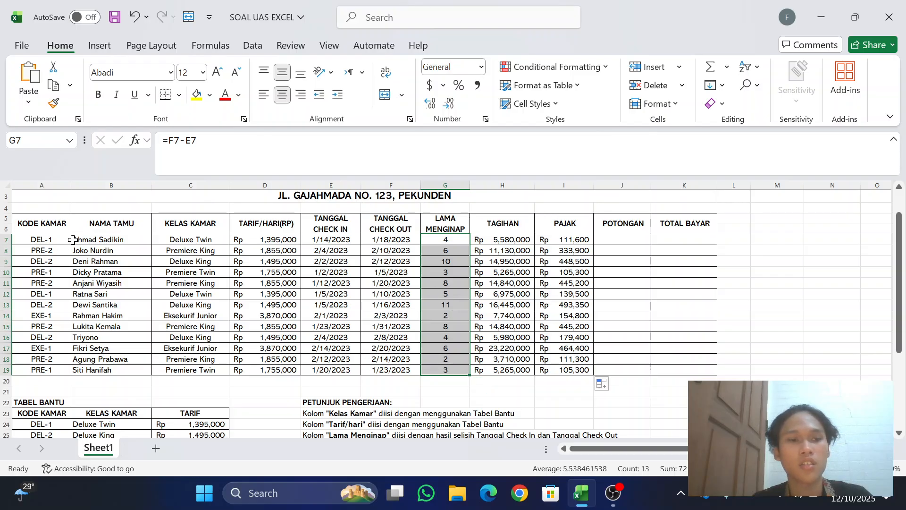
pyautogui.click(46, 240)
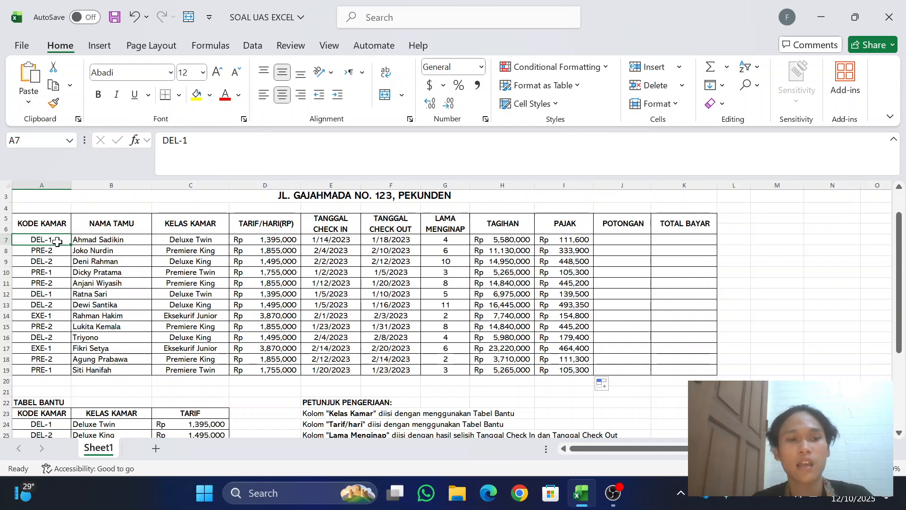
# Start the J7 discount formula with an IF that tests whether the length of stay exceeds five, G7>5
pyautogui.click(646, 243)
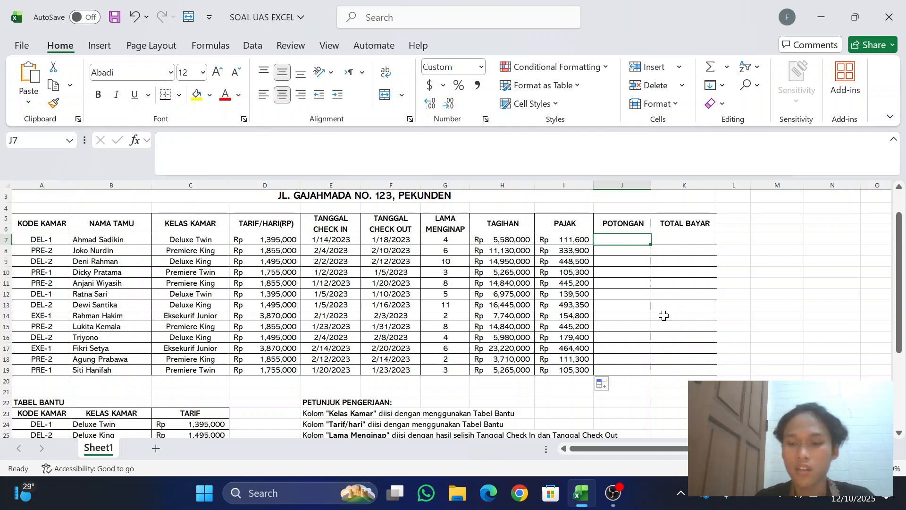
pyautogui.write('=')
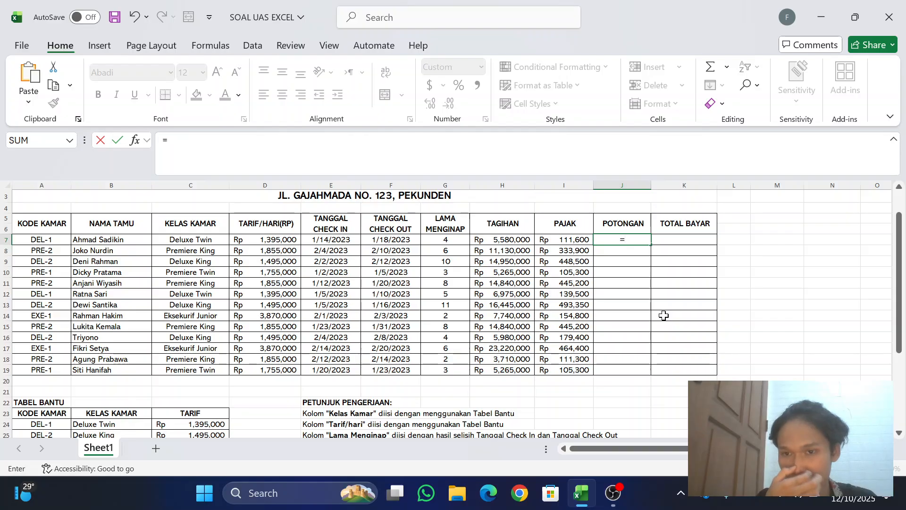
pyautogui.write('IF(')
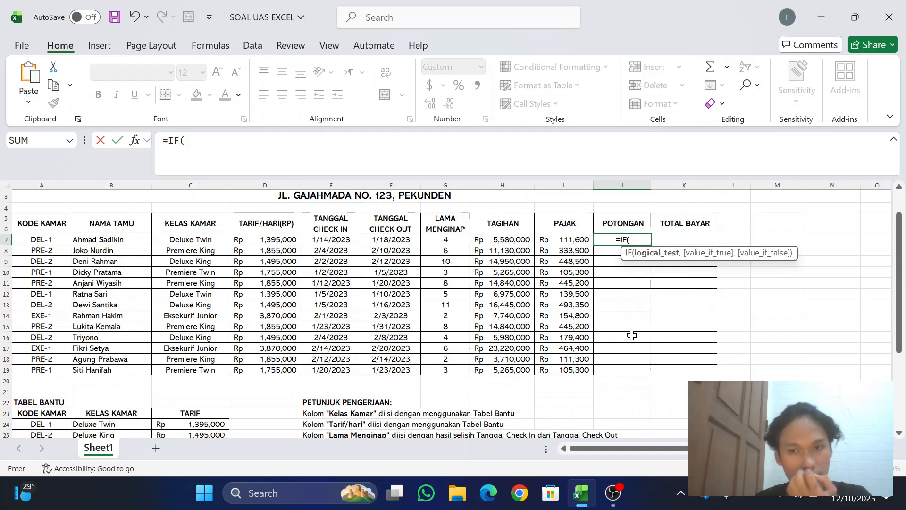
pyautogui.scroll(-5, 506, 344)
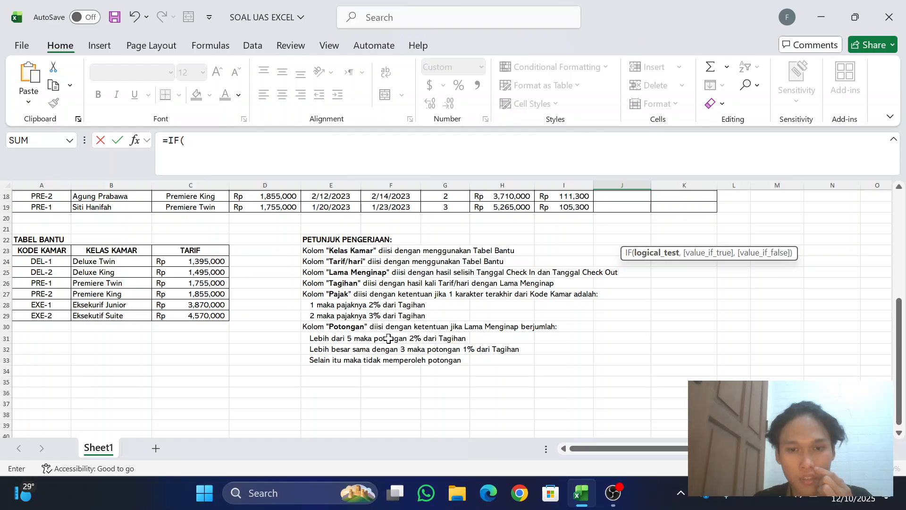
pyautogui.scroll(4, 447, 267)
pyautogui.click(449, 210)
pyautogui.scroll(2, 449, 210)
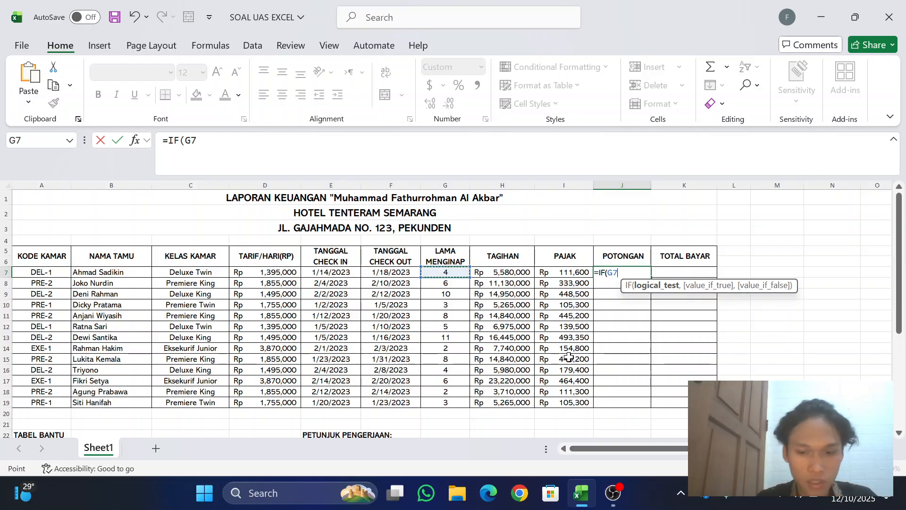
pyautogui.write('>')
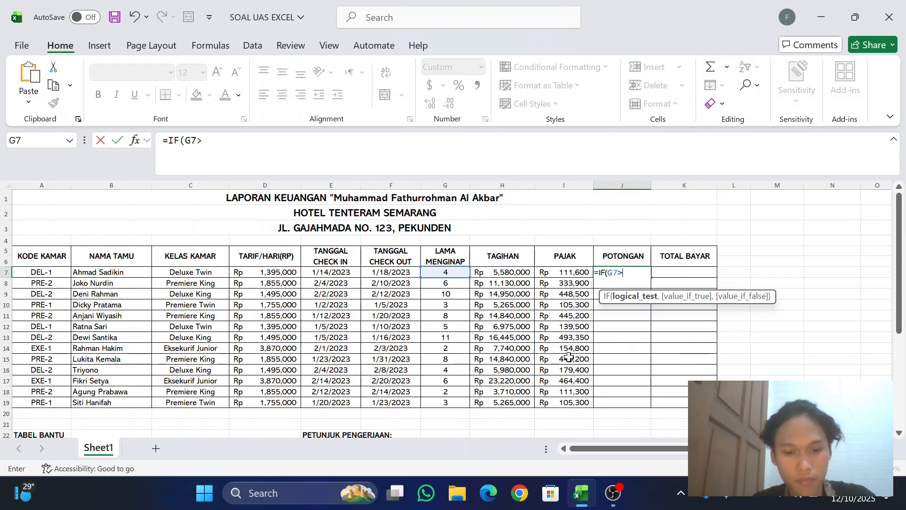
pyautogui.write('5,')
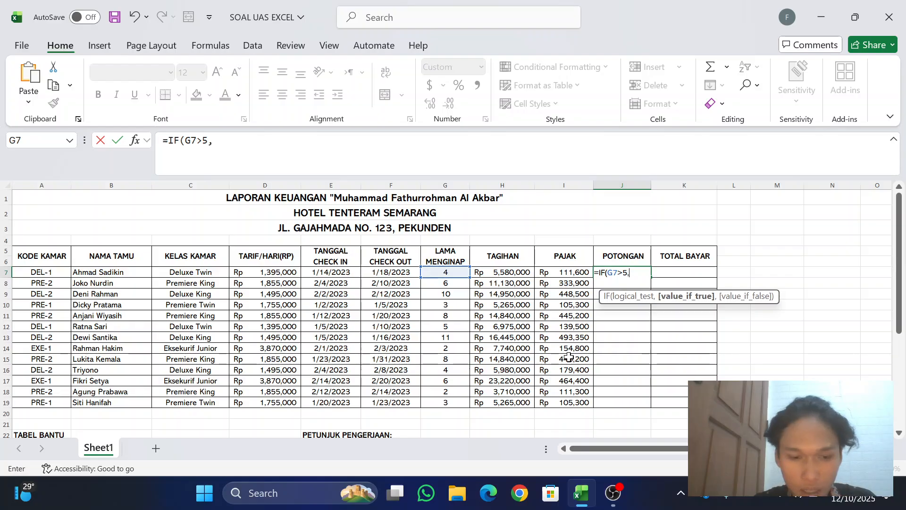
# Make the J7 formula's IF return a discount of 2%*H7 when its test is true
pyautogui.scroll(-4, 665, 355)
pyautogui.scroll(-3, 665, 355)
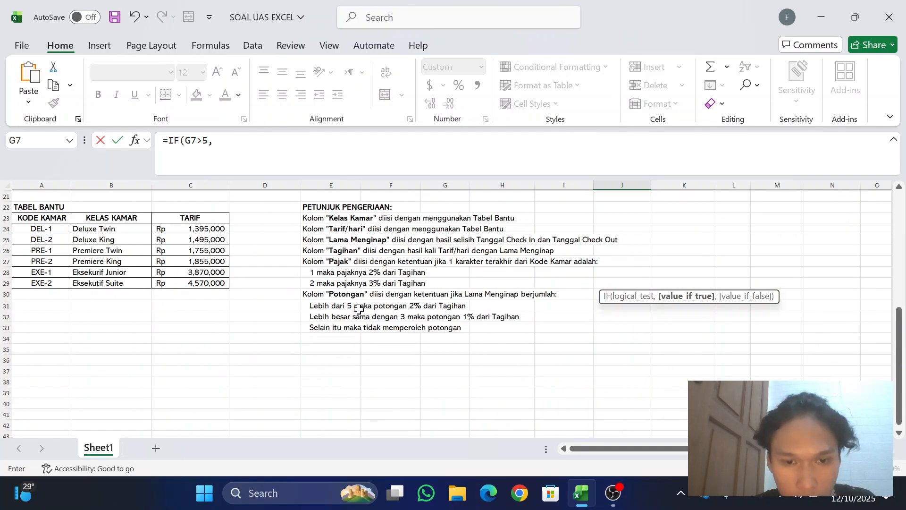
pyautogui.scroll(7, 558, 319)
pyautogui.write('2')
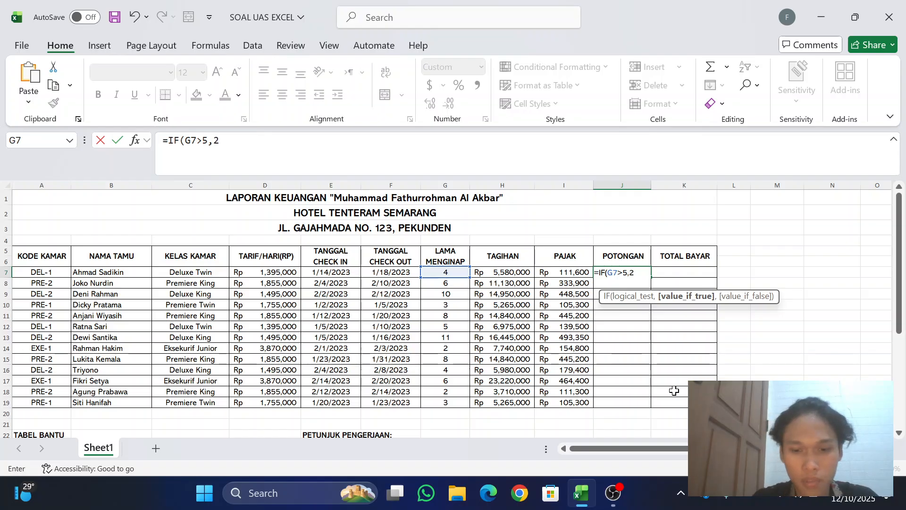
pyautogui.write('%')
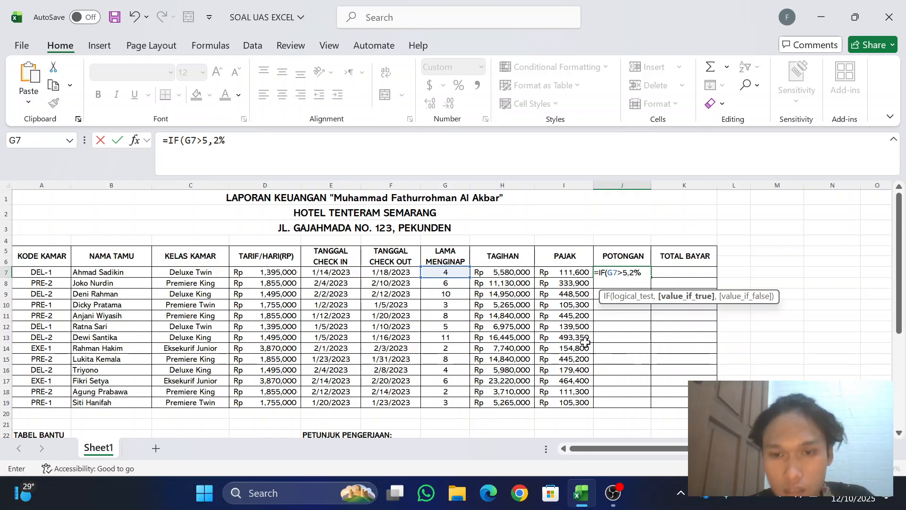
pyautogui.click(528, 272)
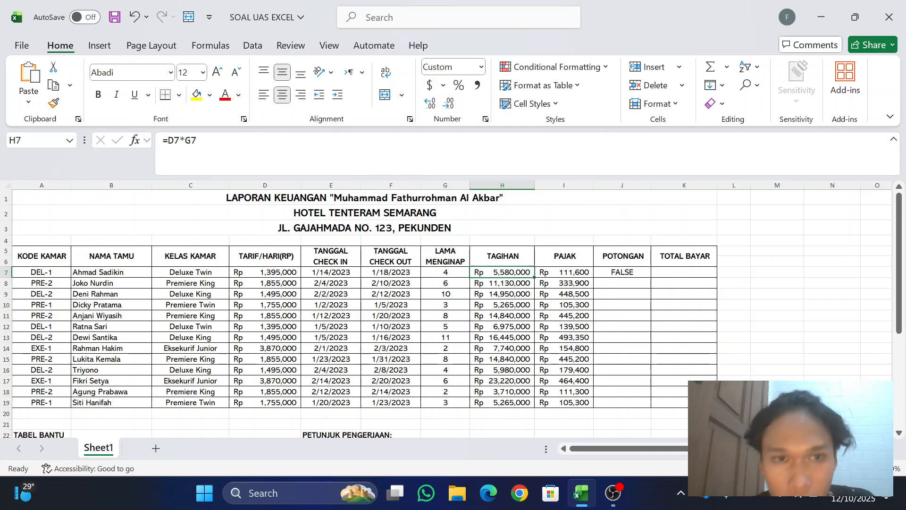
pyautogui.click(617, 272)
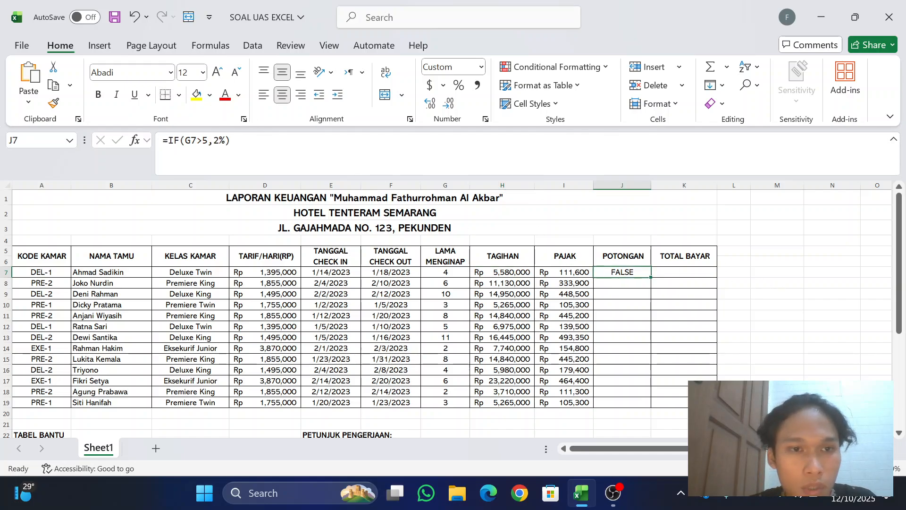
pyautogui.click(231, 140)
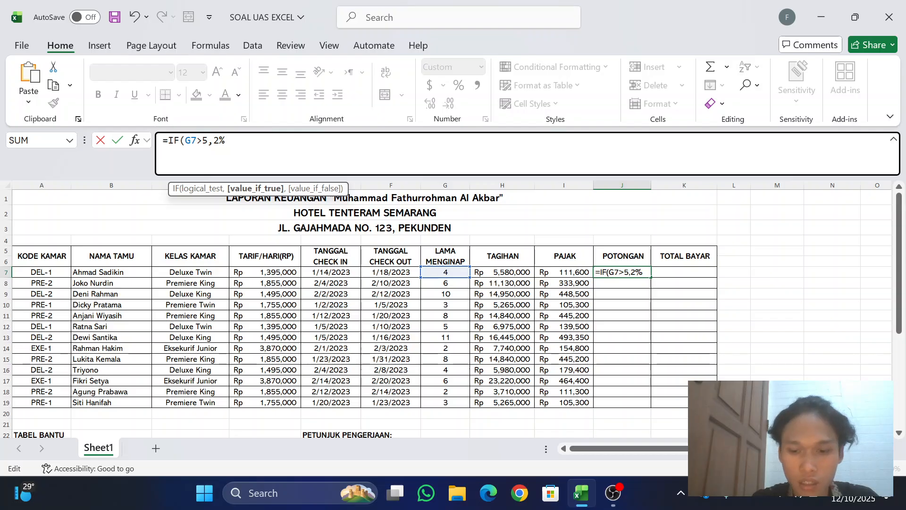
pyautogui.click(505, 272)
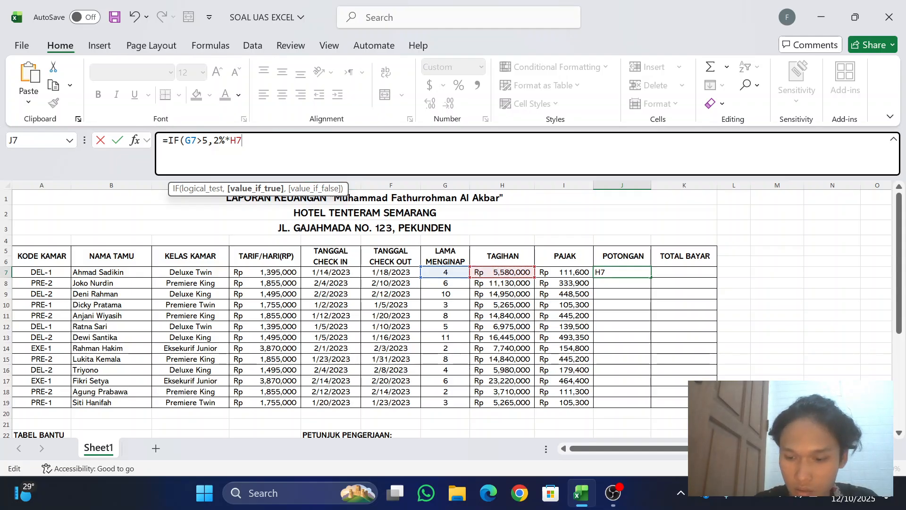
# Copy IF(G7>5,2%*H7 within the J7 formula and paste it after a comma as the nested false-case IF
pyautogui.write(',')
pyautogui.scroll(-7, 359, 306)
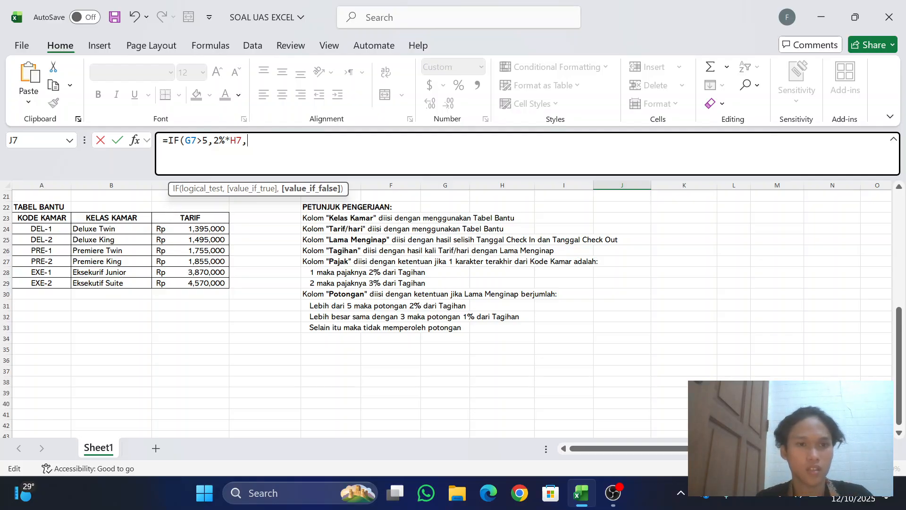
pyautogui.moveTo(168, 140); pyautogui.dragTo(242, 141)
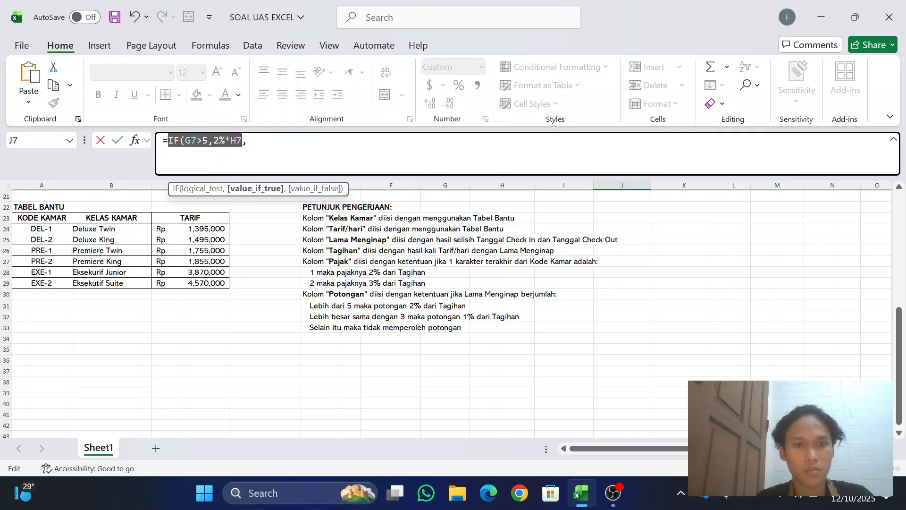
pyautogui.click(246, 140)
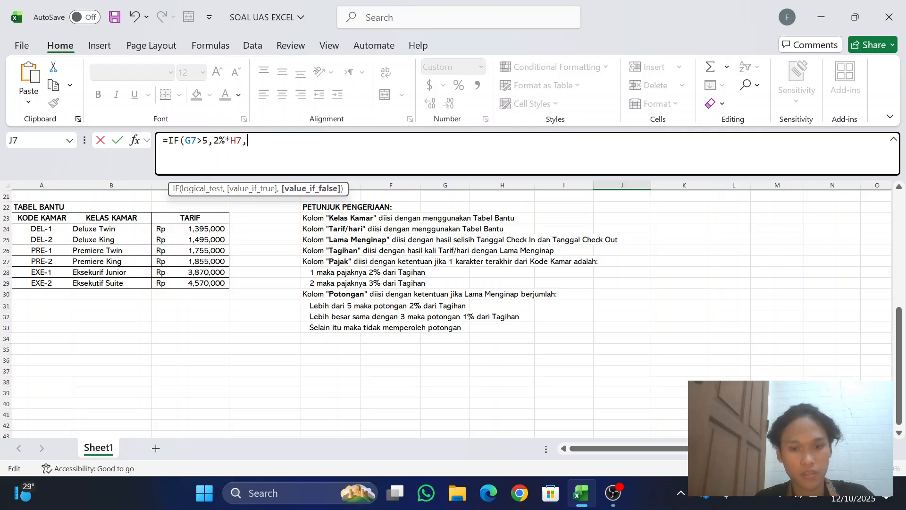
pyautogui.hotkey('ctrl', 'v')
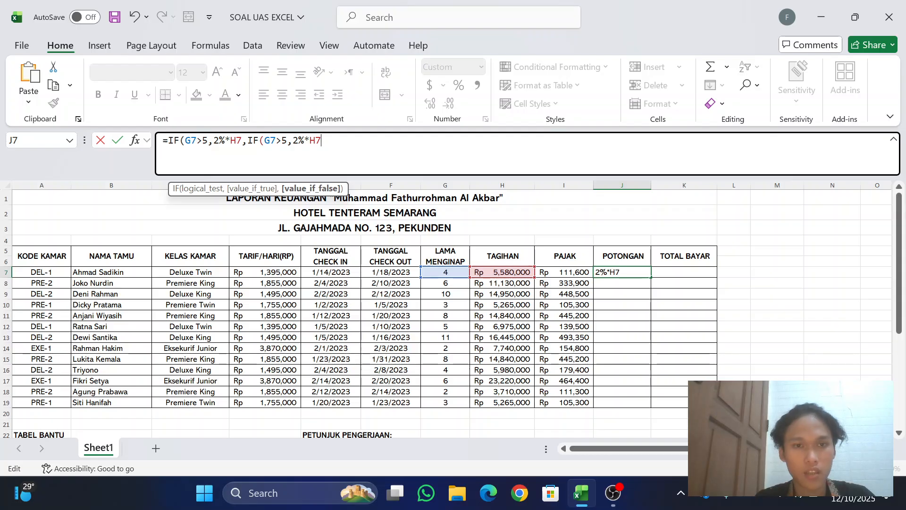
# Change the nested IF's test in J7 to G7>=3 and its discount rate to 1%
pyautogui.scroll(-7, 357, 312)
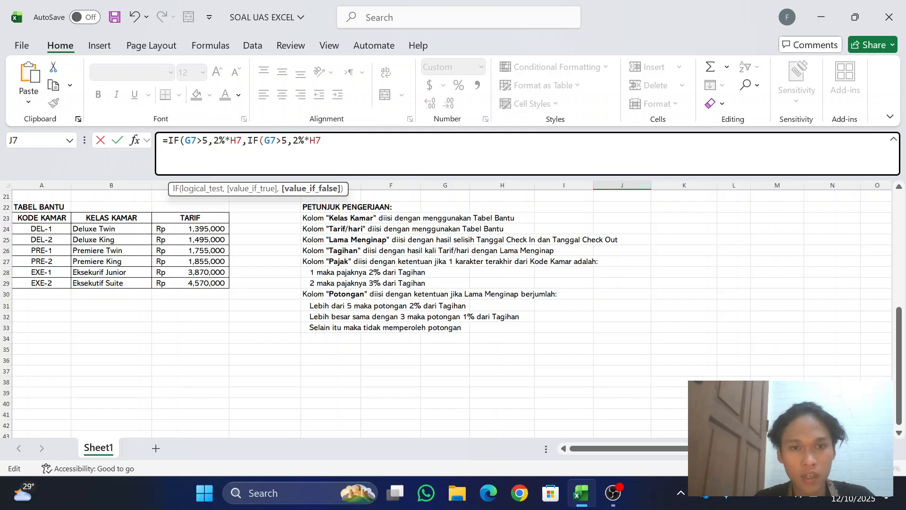
pyautogui.click(282, 141)
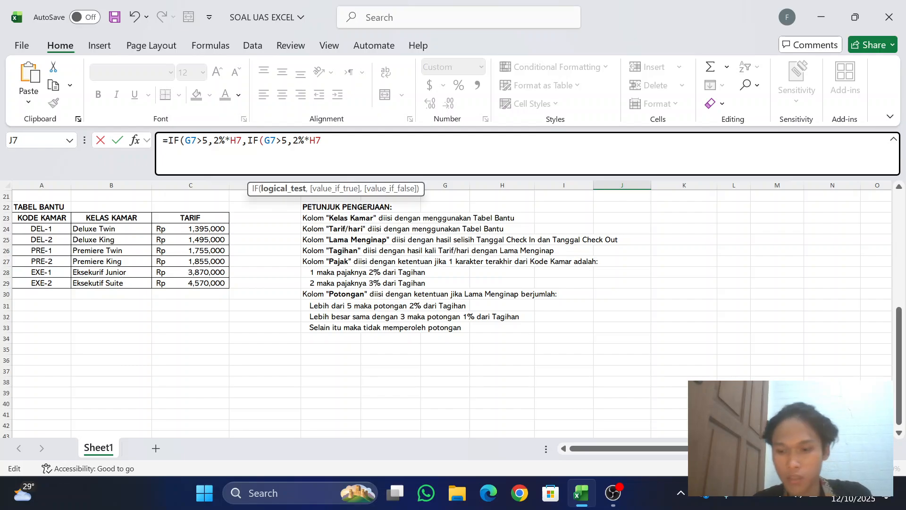
pyautogui.write('=')
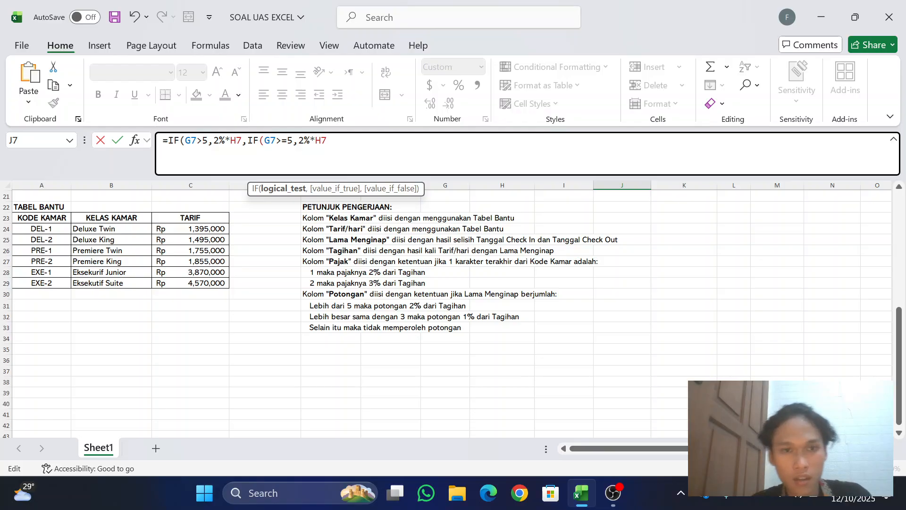
pyautogui.press('BackSpace')
pyautogui.write('3')
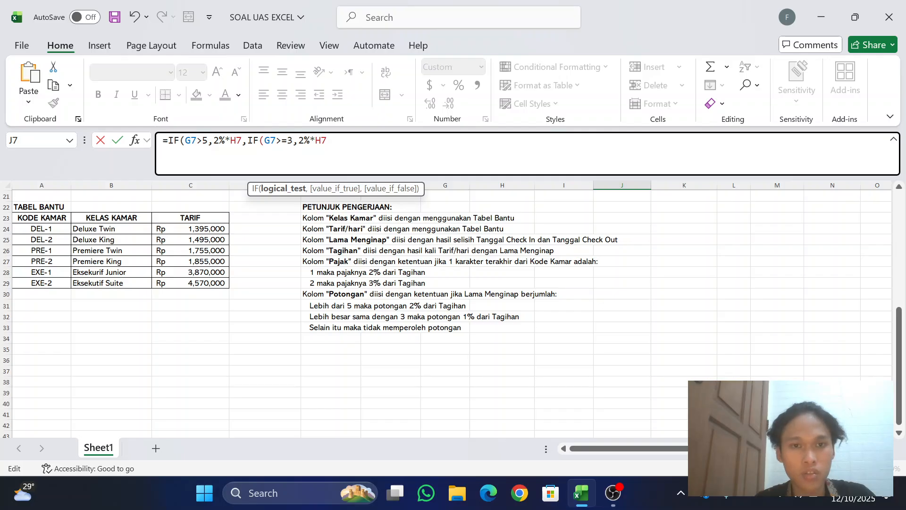
pyautogui.press('Right')
pyautogui.press('Right')
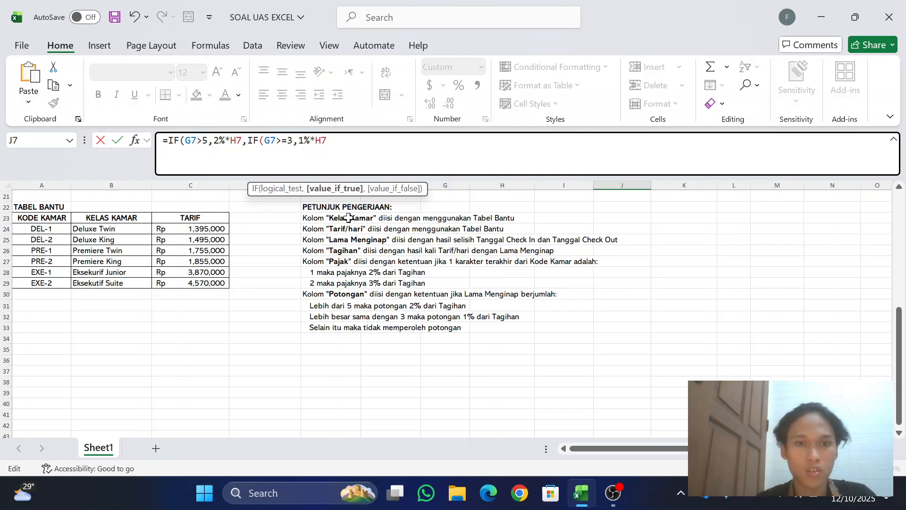
pyautogui.press('Right')
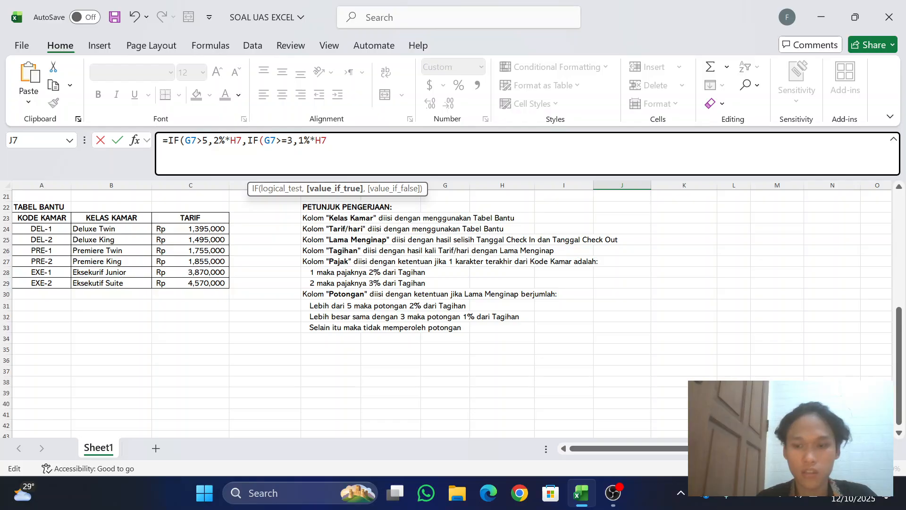
# Close both IF parentheses in the J7 discount formula and fill it down the Potongan column through J19
pyautogui.write('))')
pyautogui.press('Return')
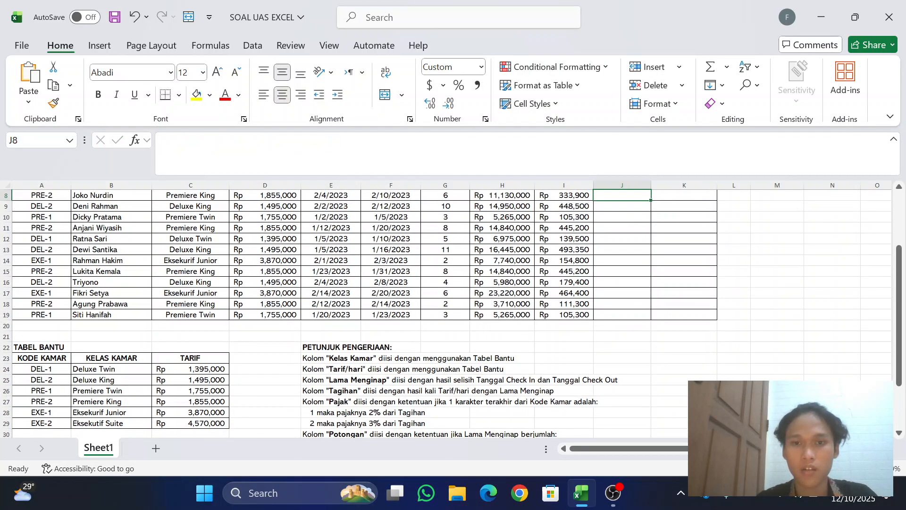
pyautogui.scroll(2, 503, 276)
pyautogui.click(623, 249)
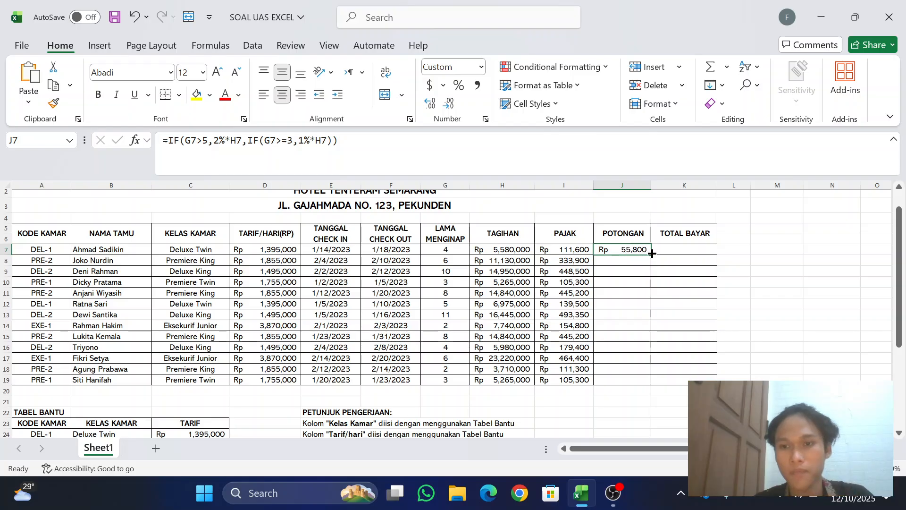
pyautogui.moveTo(650, 254); pyautogui.dragTo(635, 380)
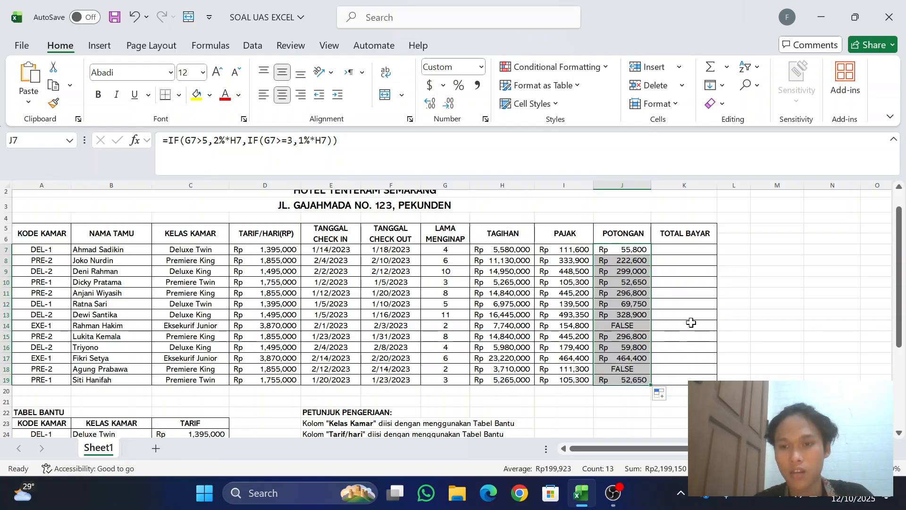
# Add 0 as the nested IF's false value in J7 so stays under three days get no discount
pyautogui.click(685, 335)
pyautogui.click(647, 325)
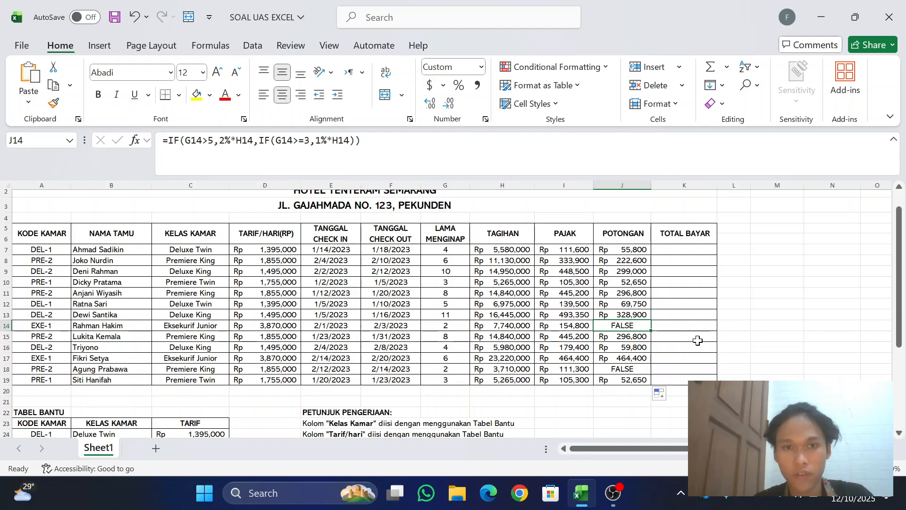
pyautogui.scroll(-1, 695, 342)
pyautogui.scroll(-2, 677, 324)
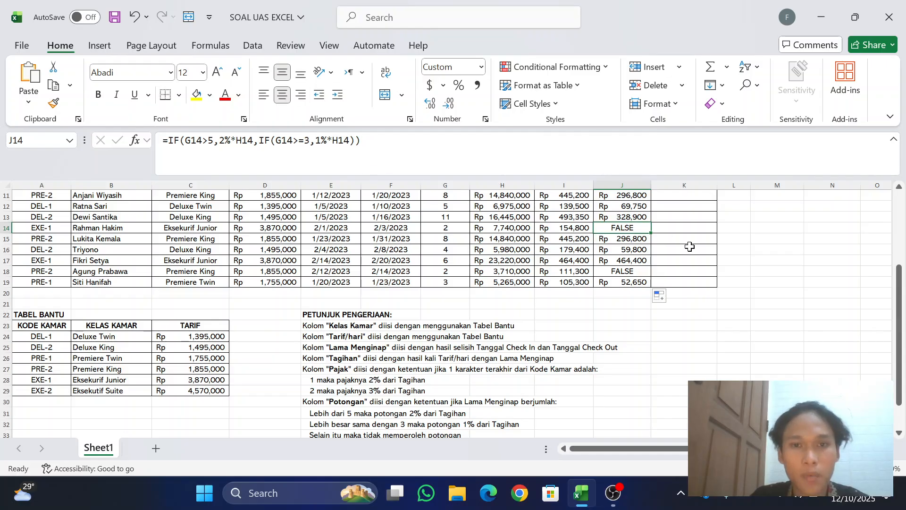
pyautogui.scroll(2, 684, 245)
pyautogui.click(637, 218)
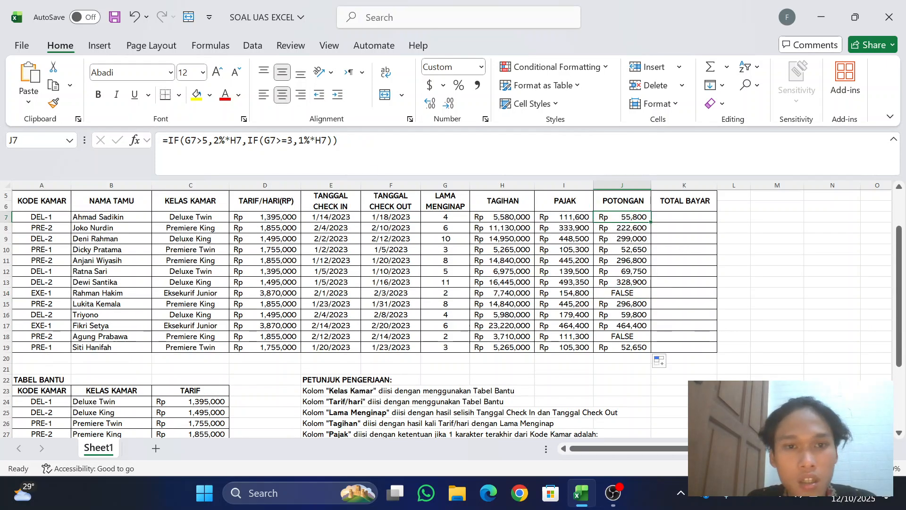
pyautogui.click(327, 141)
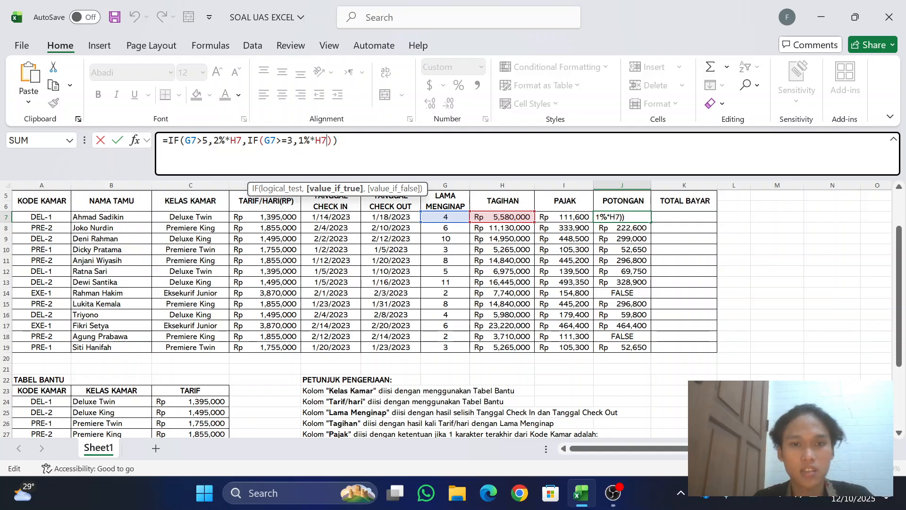
pyautogui.write(',0')
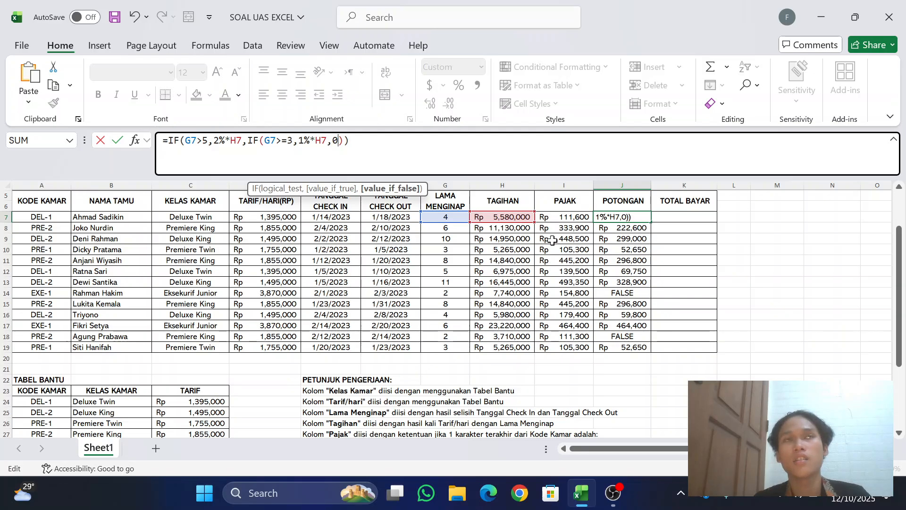
pyautogui.scroll(-5, 568, 308)
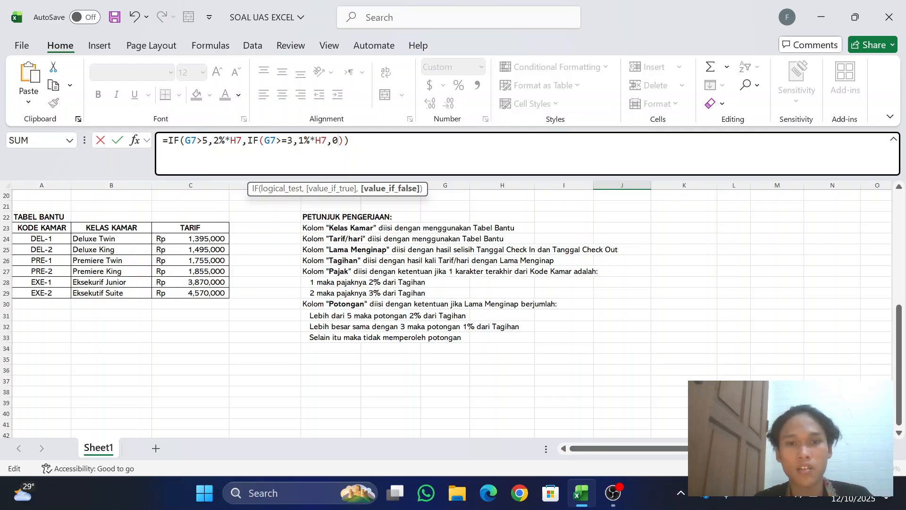
pyautogui.scroll(6, 546, 296)
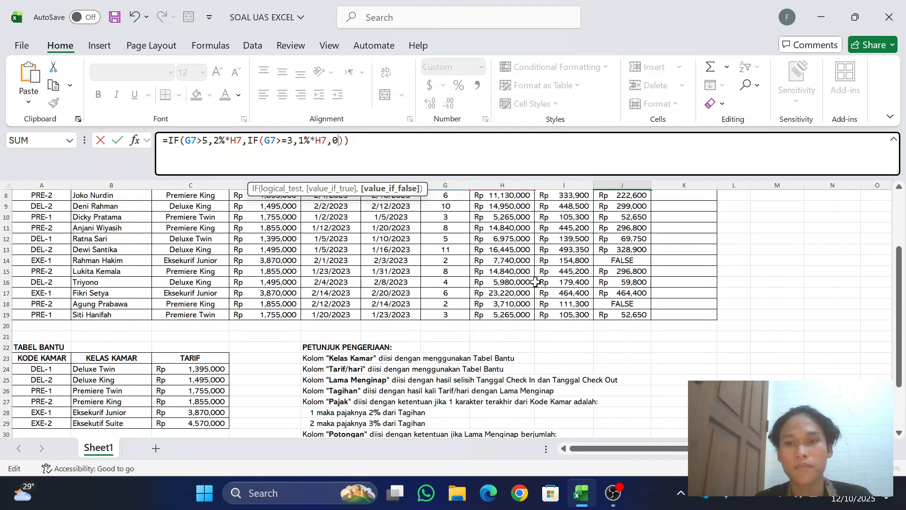
pyautogui.press('Return')
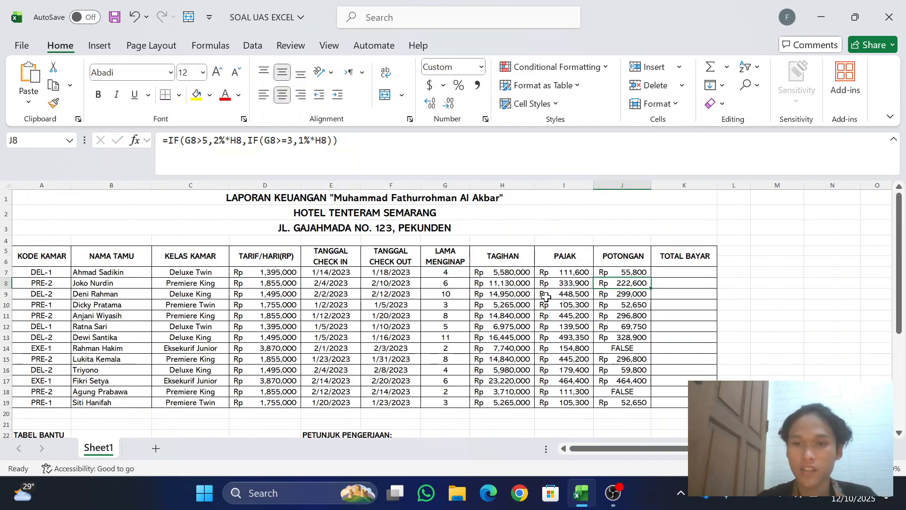
# Fill the corrected J7 discount formula down the Potongan column through J19 and inspect J14
pyautogui.click(634, 273)
pyautogui.moveTo(652, 278); pyautogui.dragTo(654, 404)
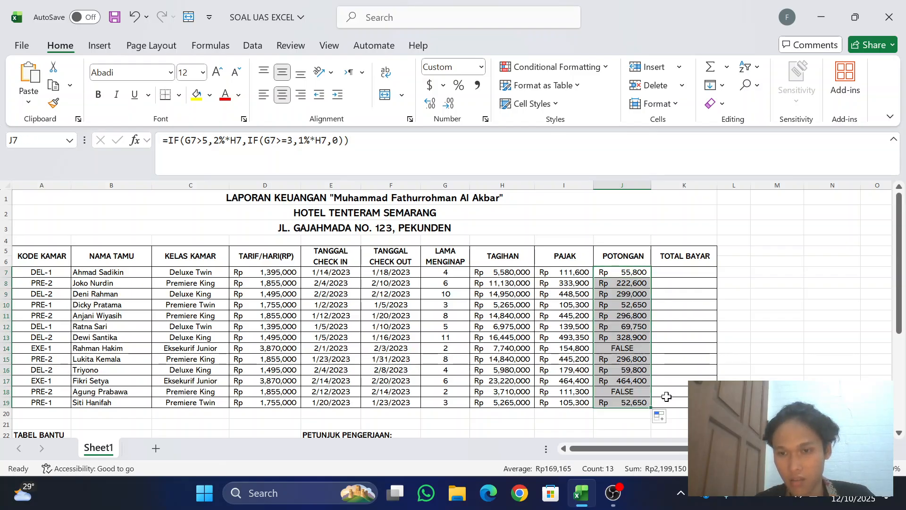
pyautogui.click(635, 348)
pyautogui.scroll(-1, 486, 318)
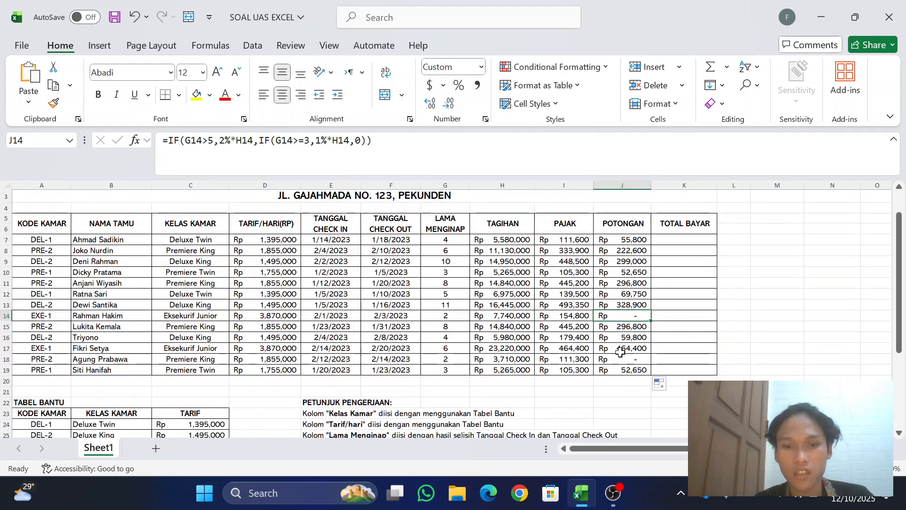
# Compare the length of stay with the discount in rows 14 and 18
pyautogui.click(456, 318)
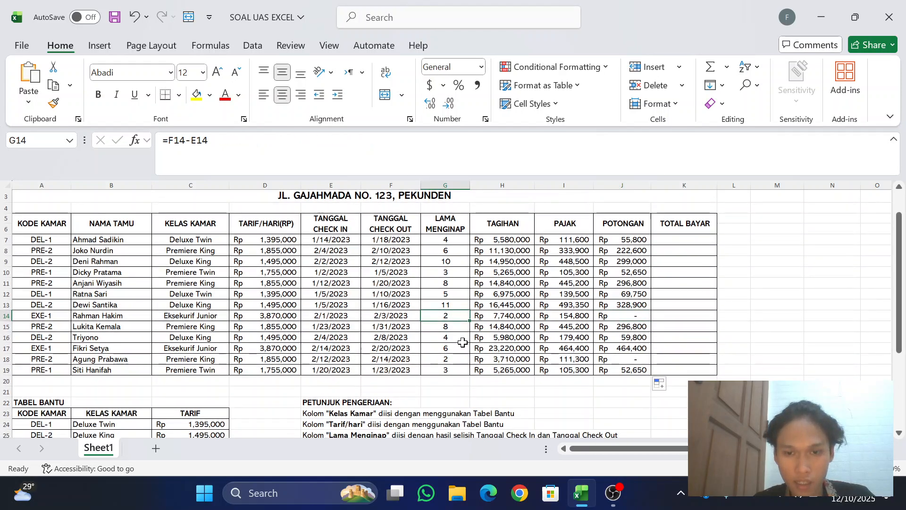
pyautogui.click(607, 357)
pyautogui.click(465, 358)
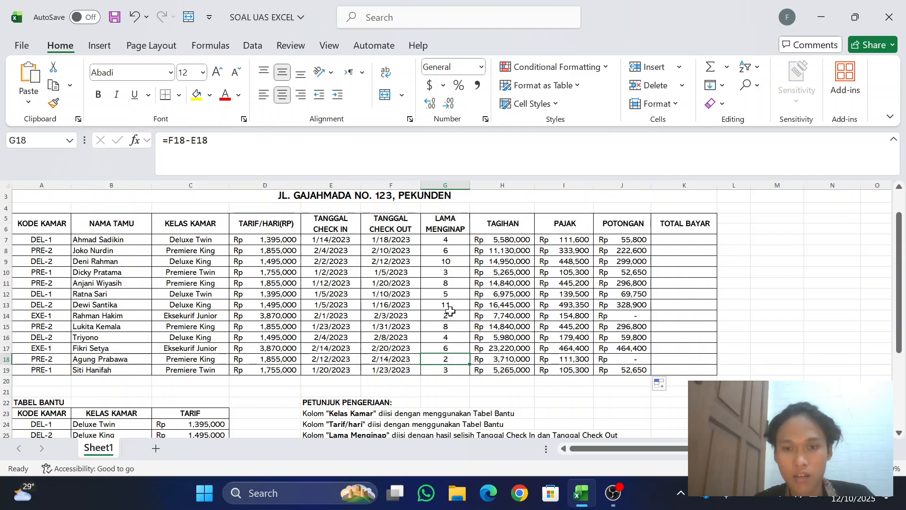
pyautogui.moveTo(456, 315); pyautogui.dragTo(628, 316)
pyautogui.moveTo(445, 361); pyautogui.dragTo(627, 358)
# Enter the total payment formula =H7+I7-J7 in K7, adding tax to the bill and subtracting the discount
pyautogui.click(668, 239)
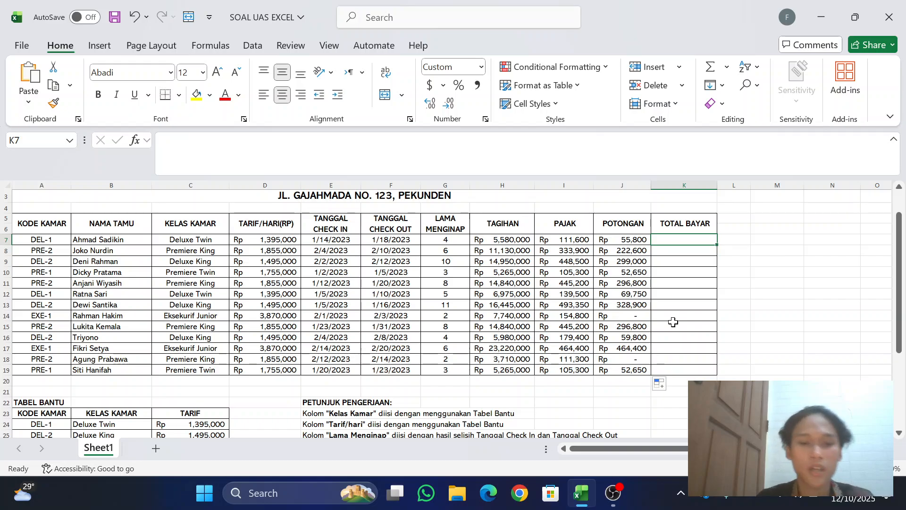
pyautogui.write('=')
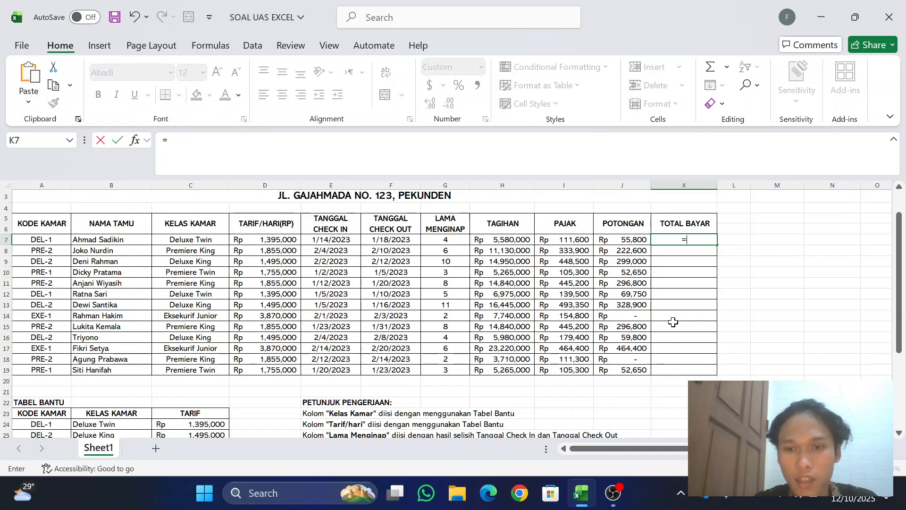
pyautogui.click(500, 238)
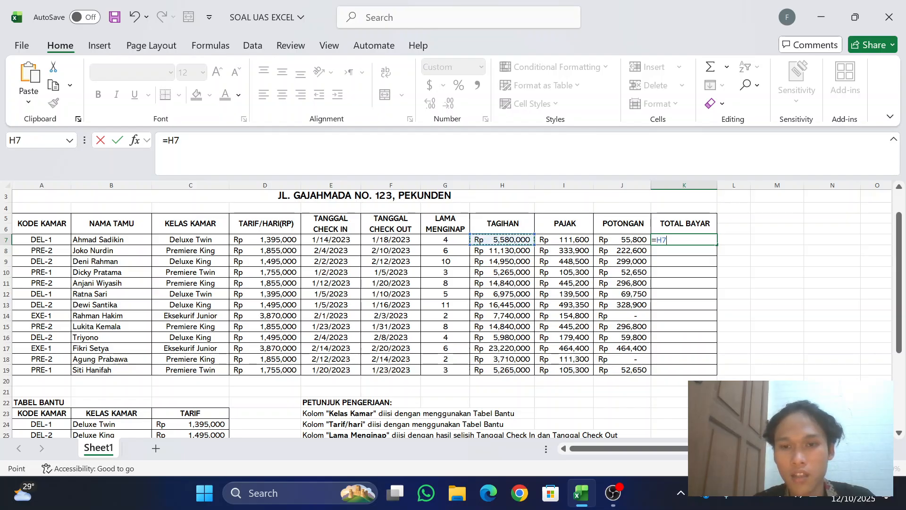
pyautogui.write('+')
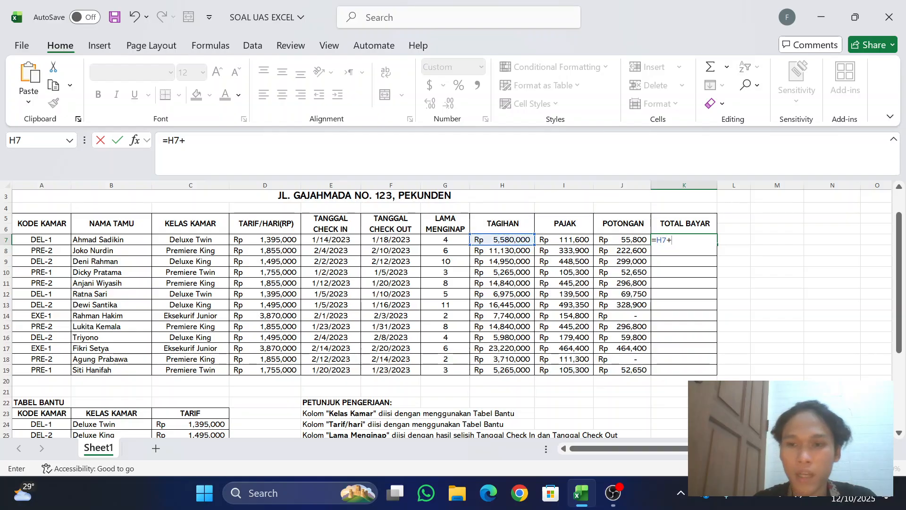
pyautogui.click(572, 239)
pyautogui.write('-')
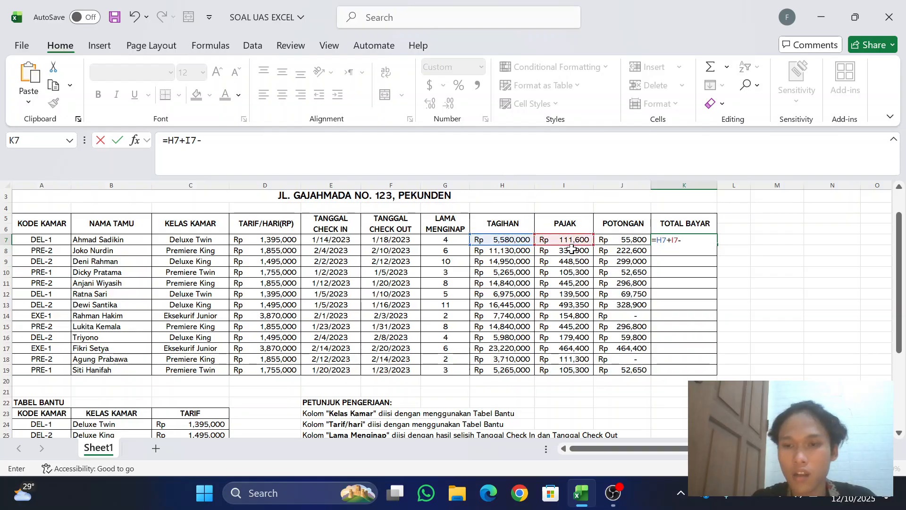
pyautogui.click(618, 241)
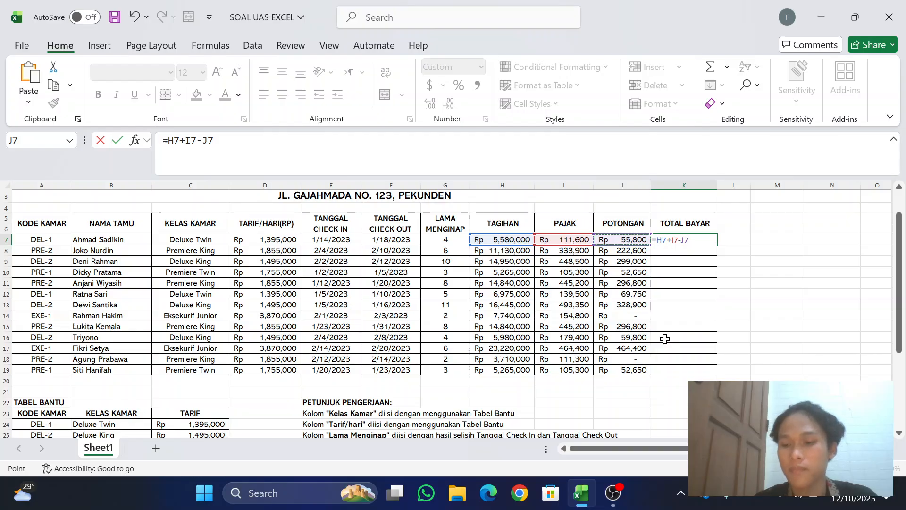
pyautogui.press('Return')
# Fill the K7 total payment formula down the Total Bayar column through K19
pyautogui.click(685, 239)
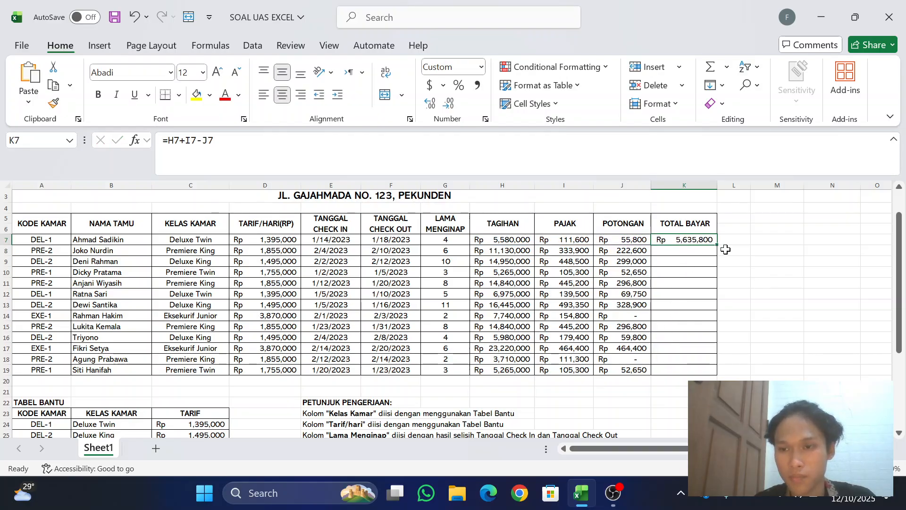
pyautogui.moveTo(715, 244); pyautogui.dragTo(703, 371)
pyautogui.scroll(-5, 472, 333)
pyautogui.scroll(5, 445, 335)
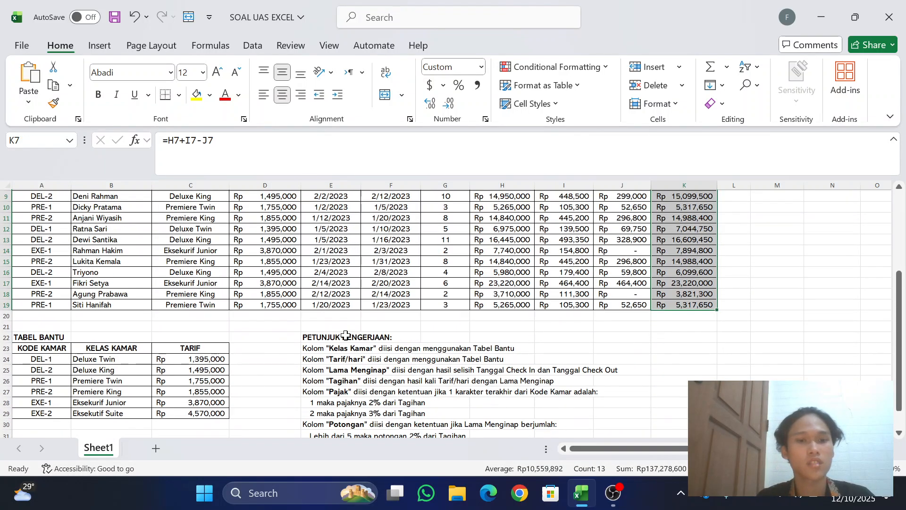
pyautogui.click(302, 228)
pyautogui.scroll(-2, 162, 259)
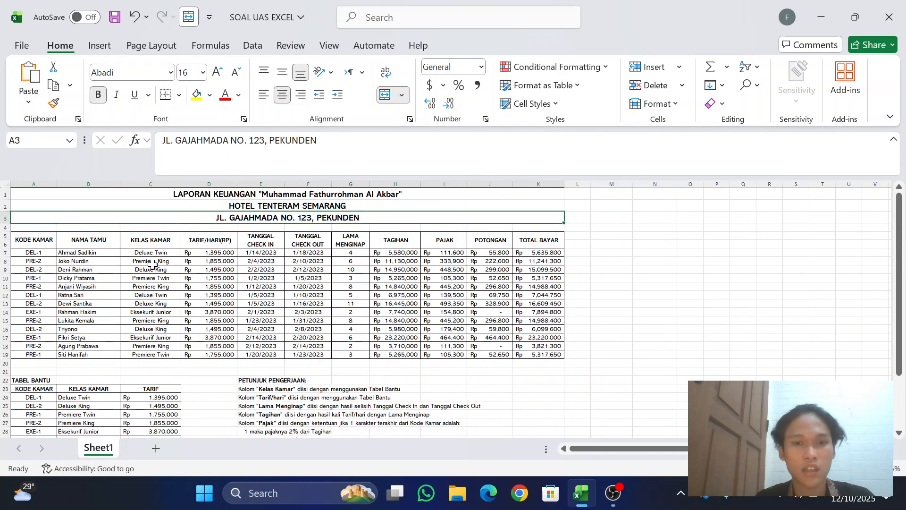
pyautogui.click(151, 270)
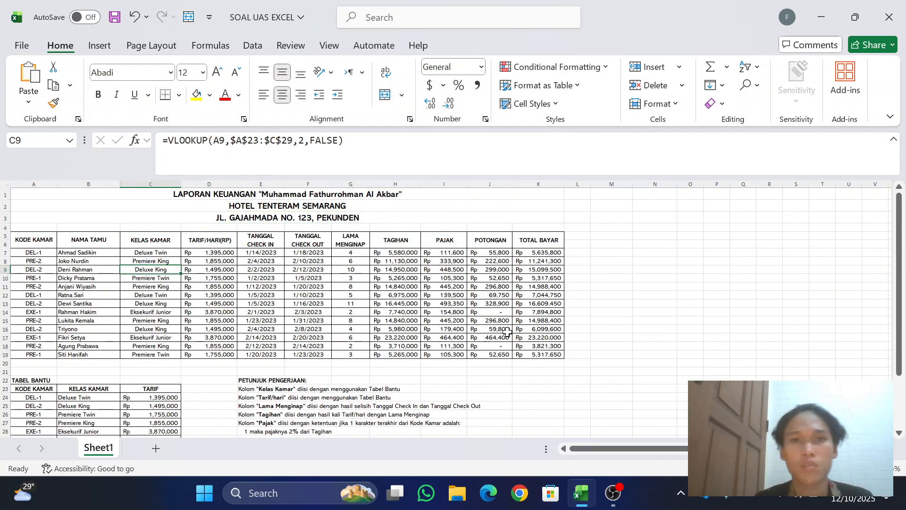